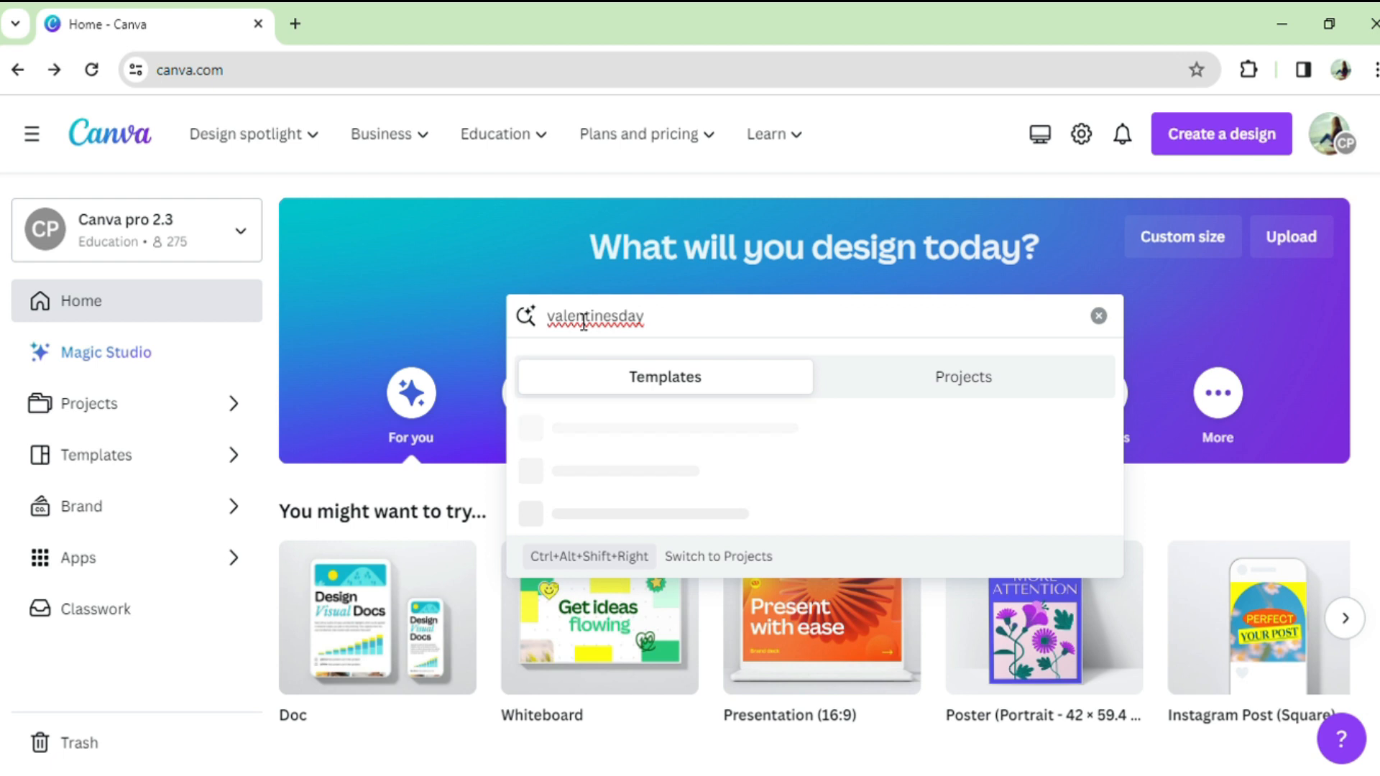
Step: Search the templates for "valentines folded card"
key(BackSpace)
key(BackSpace)
key(BackSpace)
text(f)
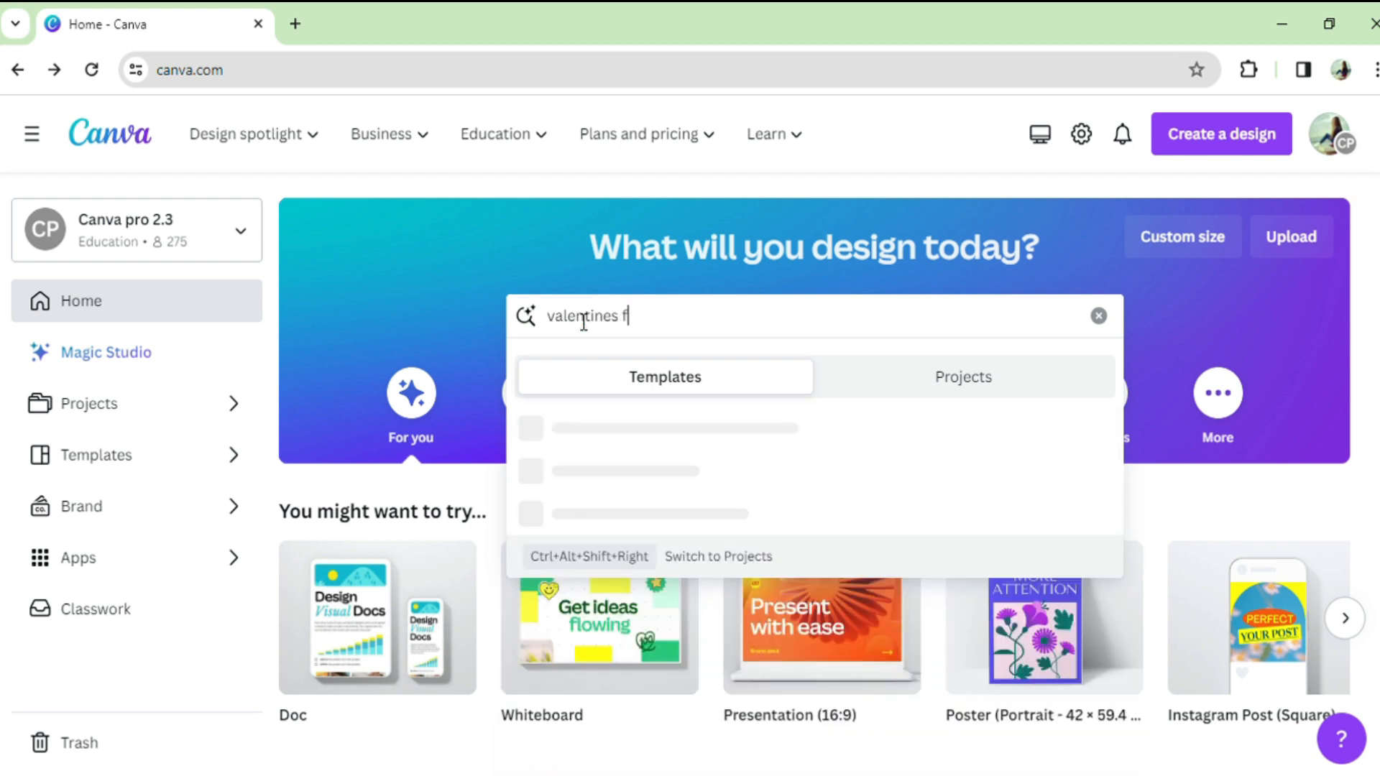
text(olded card)
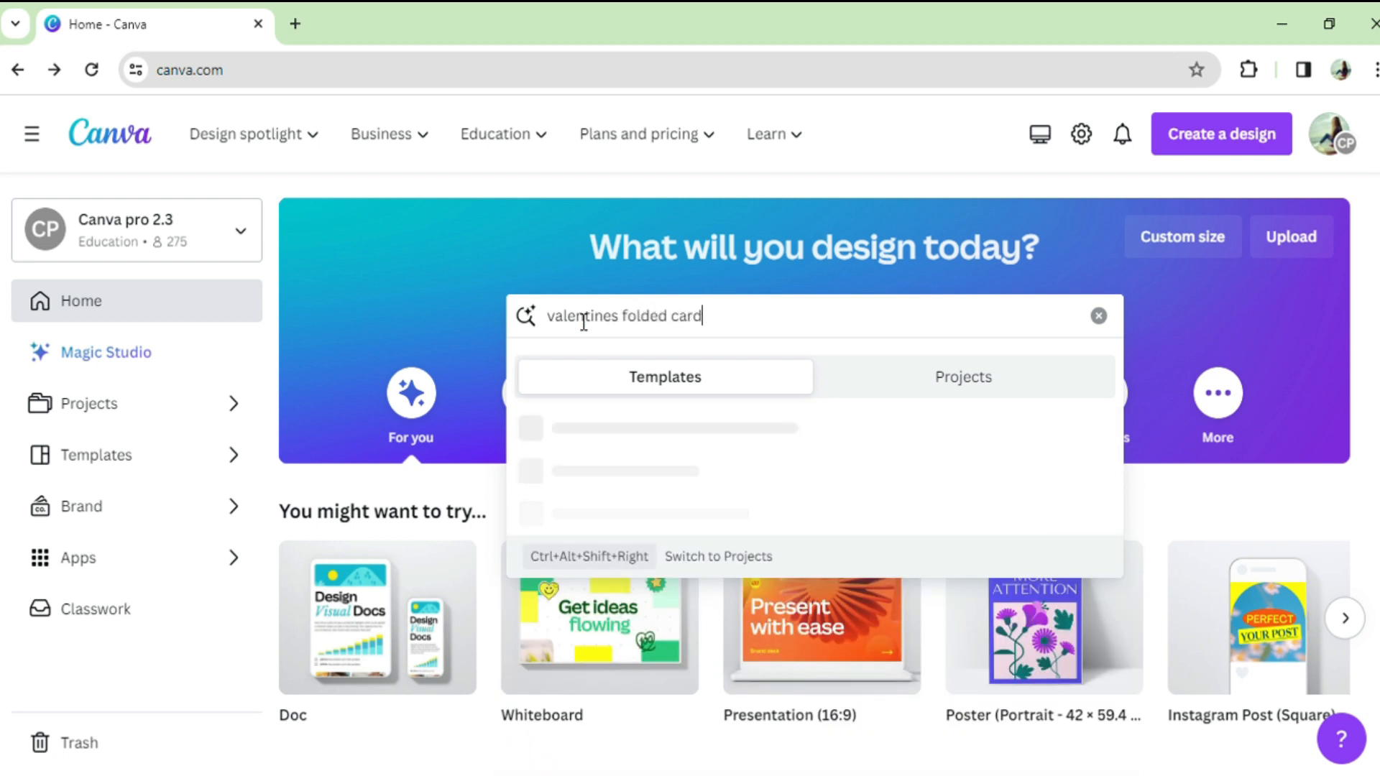
key(Return)
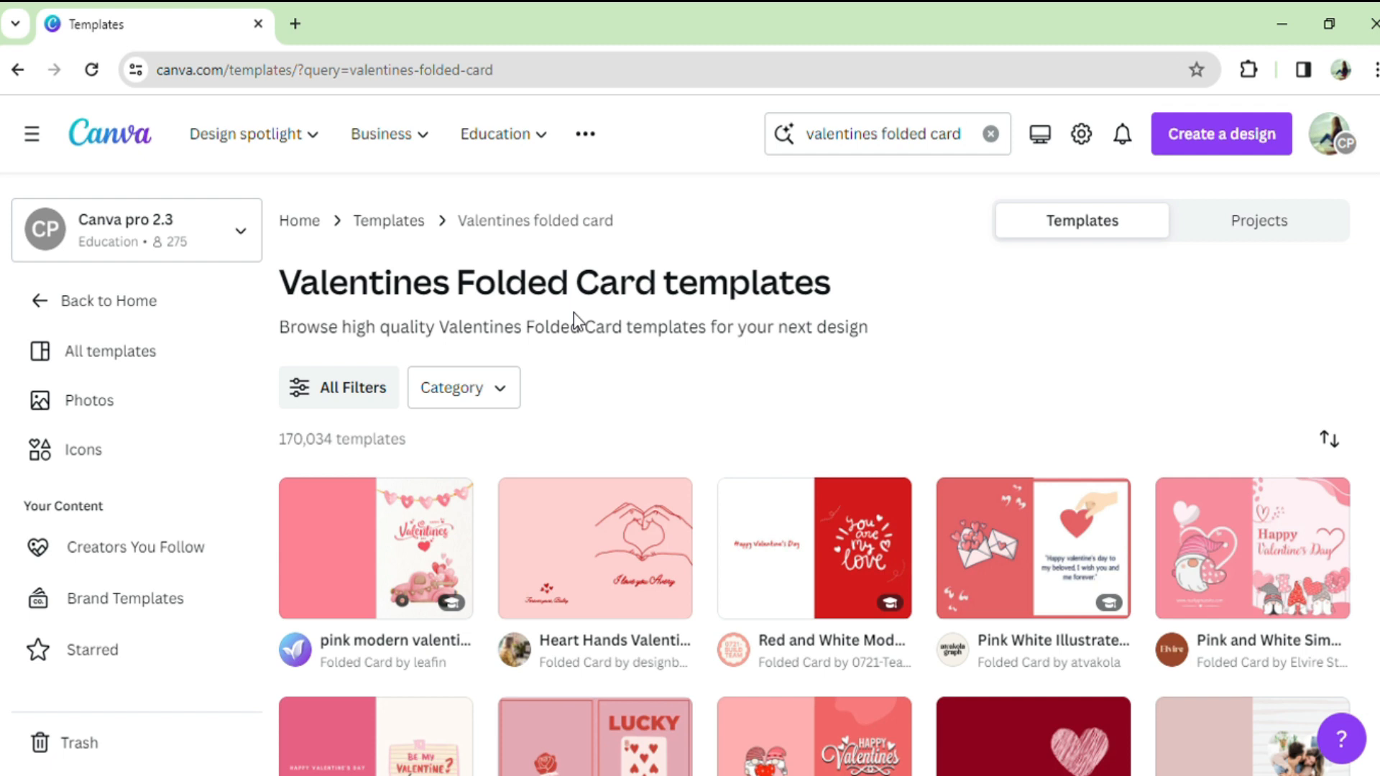
Step: Choose the Pink and Cream Illustrated Happy Valentine's Day Folded Card template and open it for customizing
scroll(574, 311, down, 5)
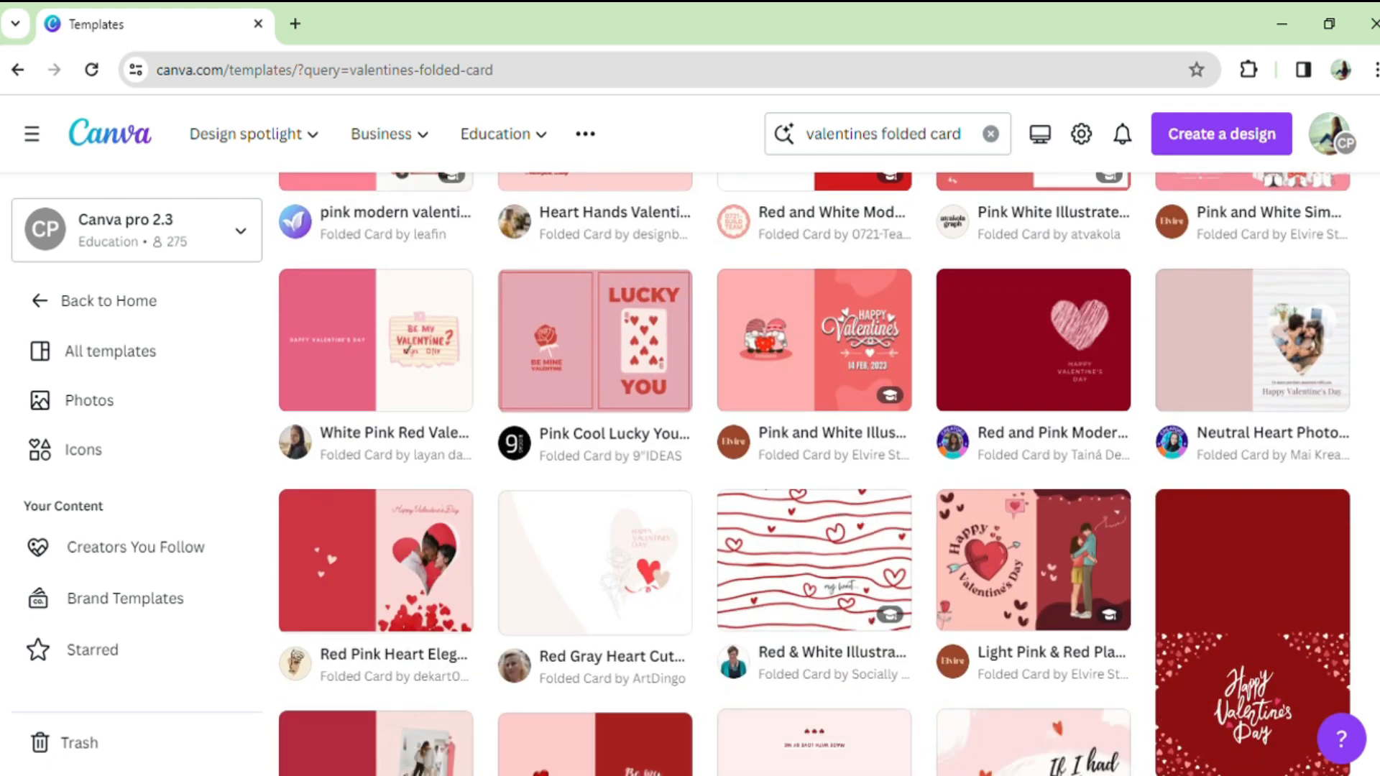
scroll(867, 464, down, 6)
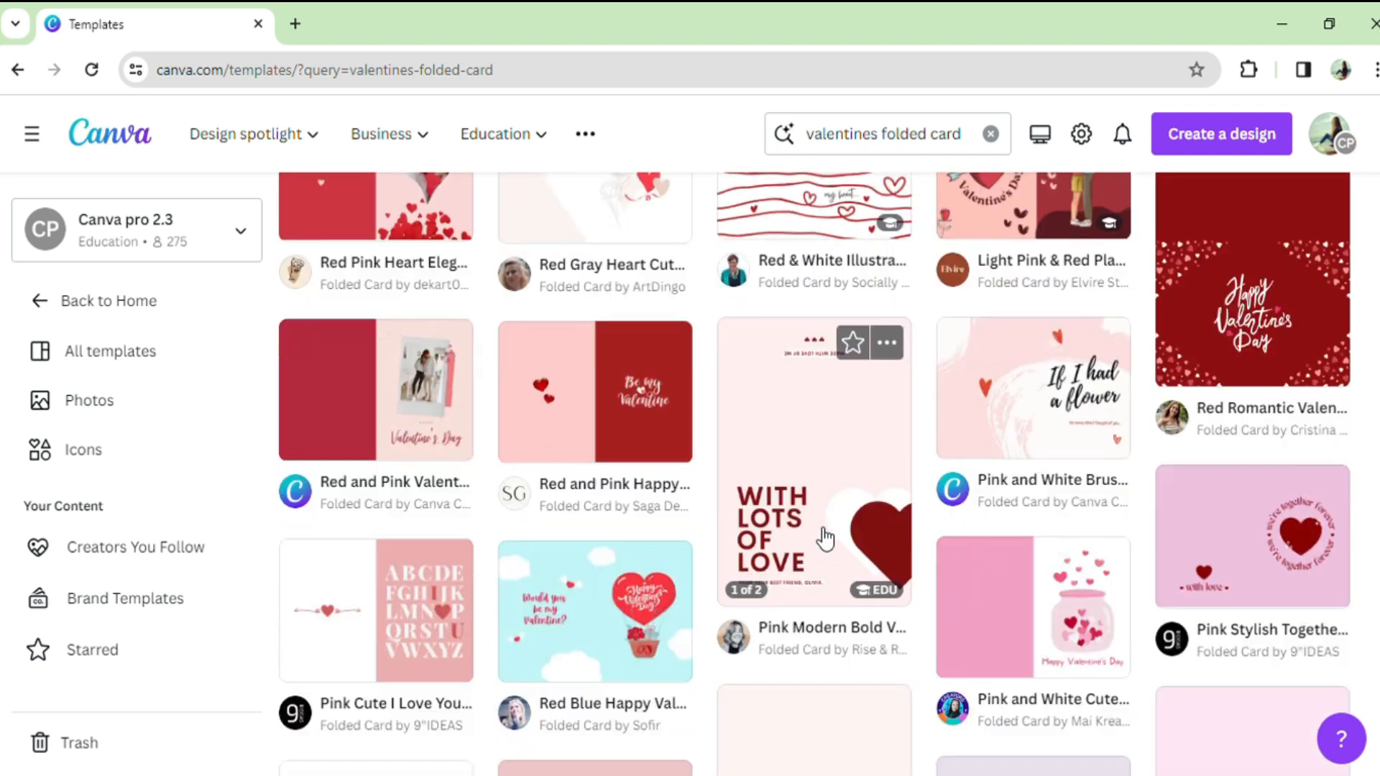
scroll(825, 535, down, 9)
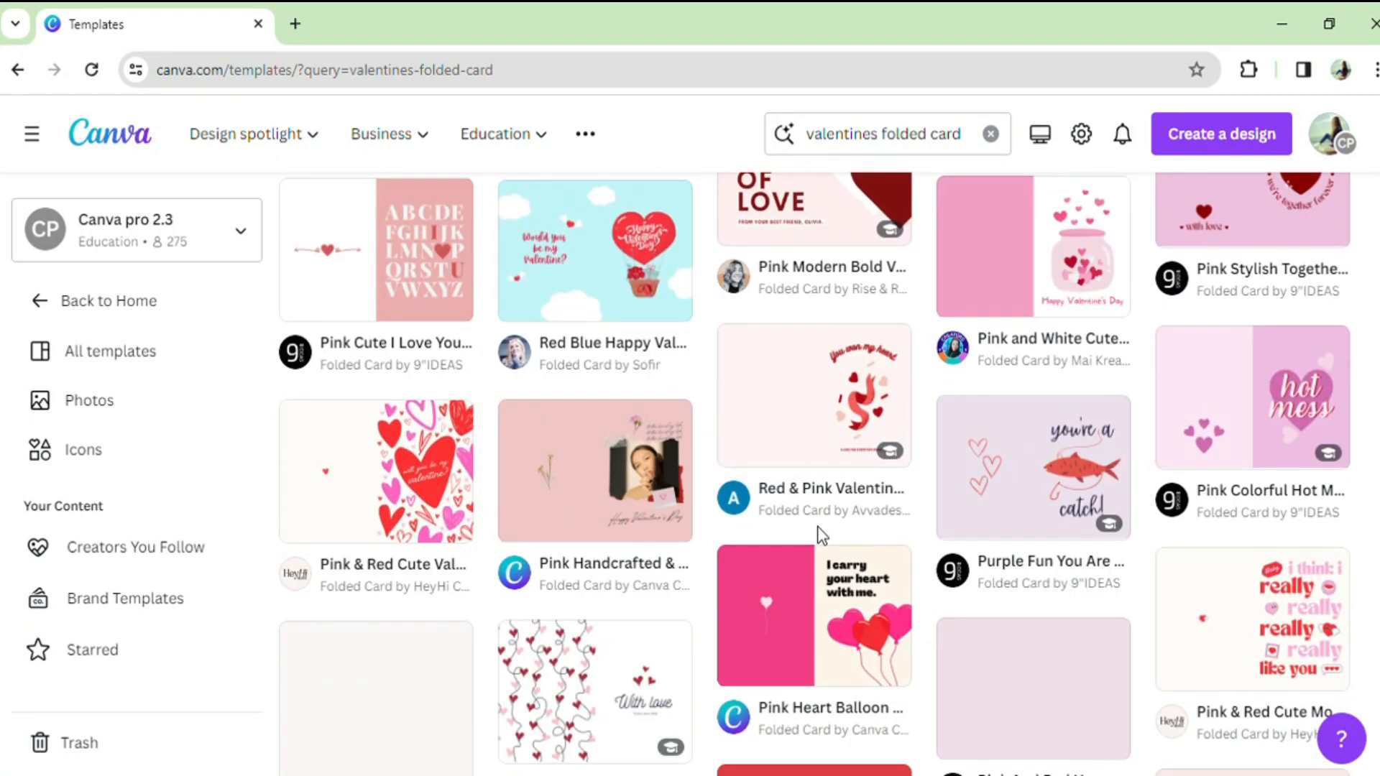
scroll(825, 535, down, 6)
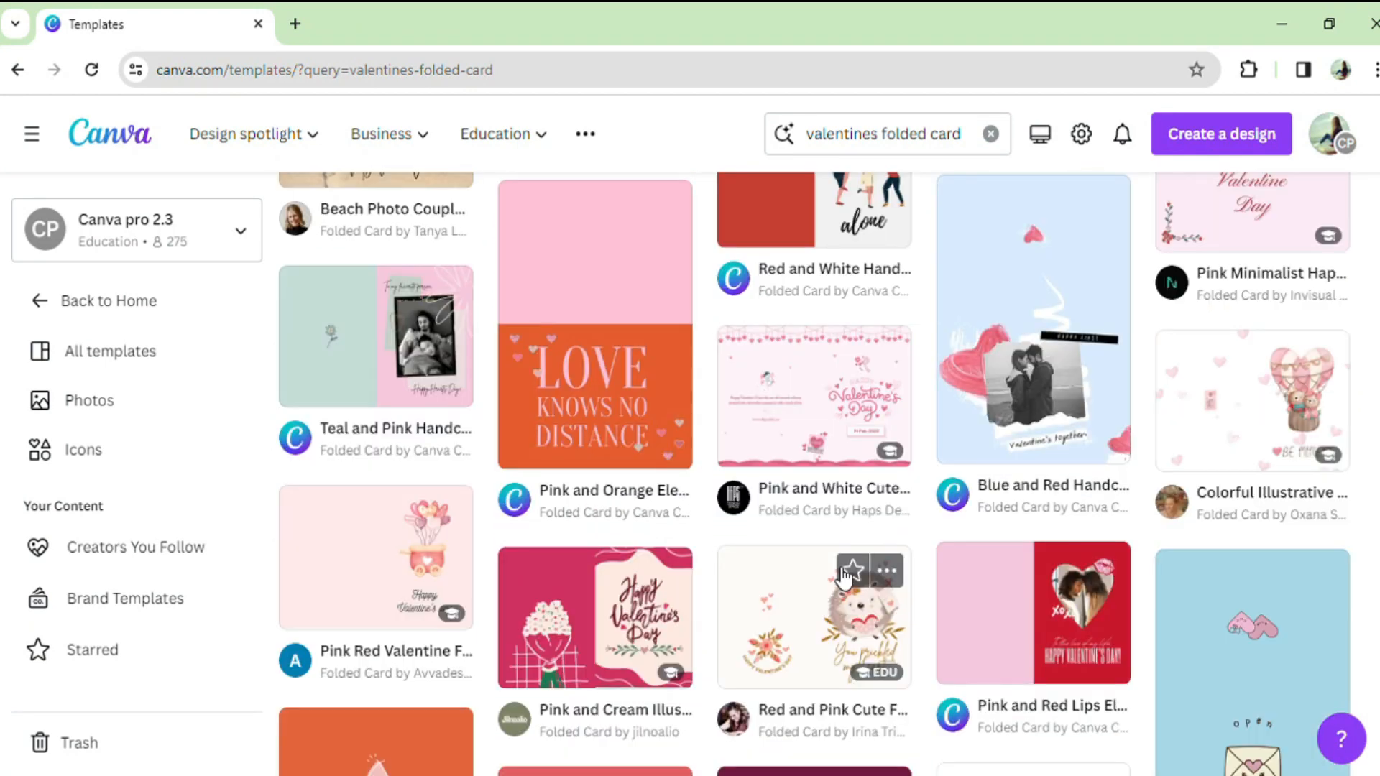
click(597, 593)
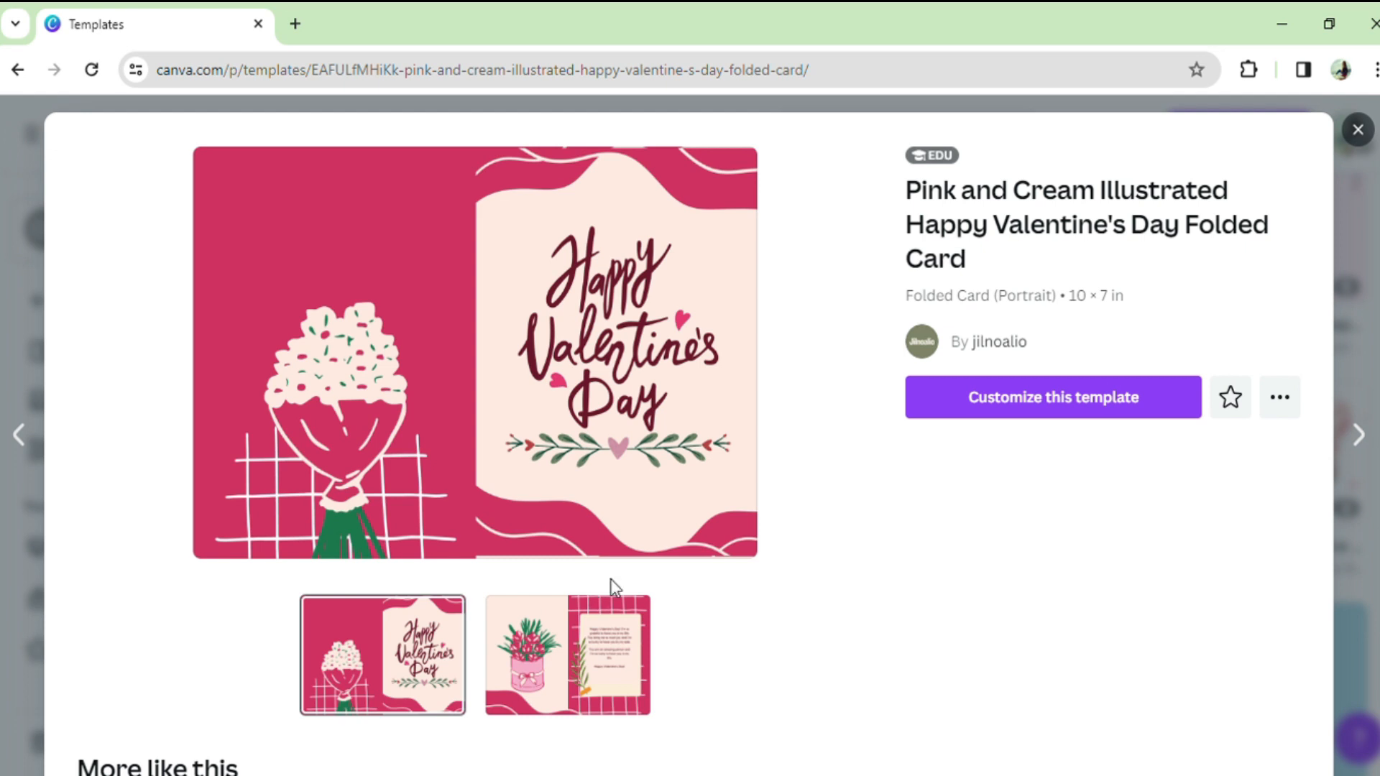
click(1128, 394)
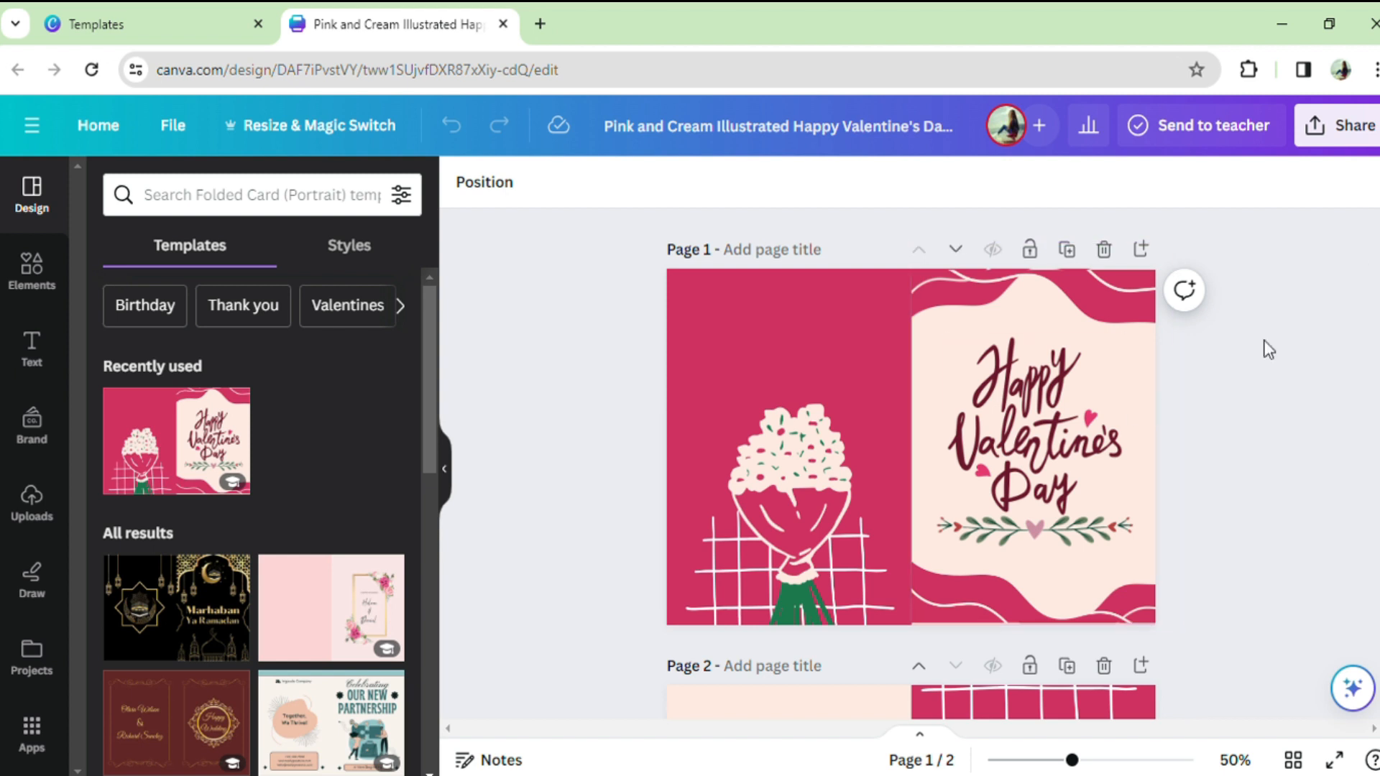
Step: Delete the flower bouquet and the leafy heart divider below the greeting from page 1
click(817, 471)
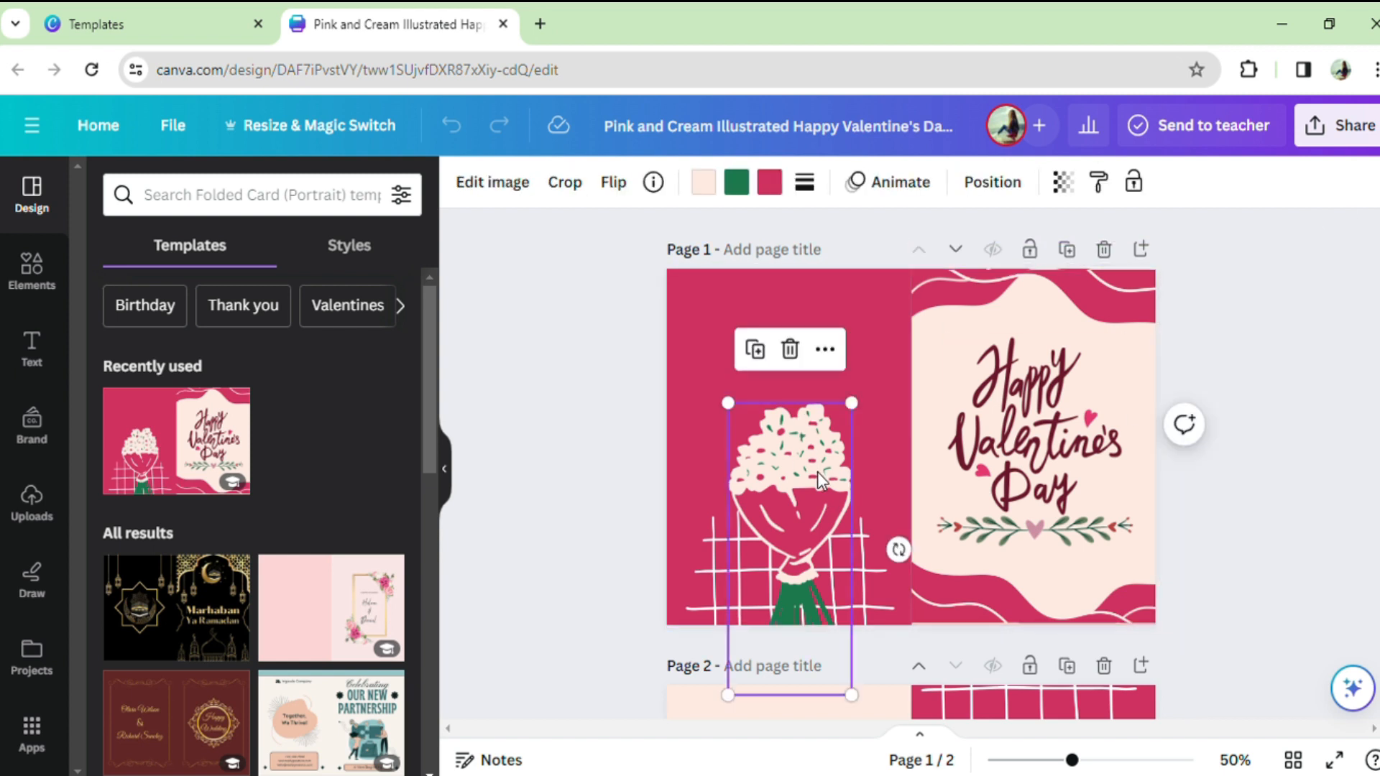
click(791, 351)
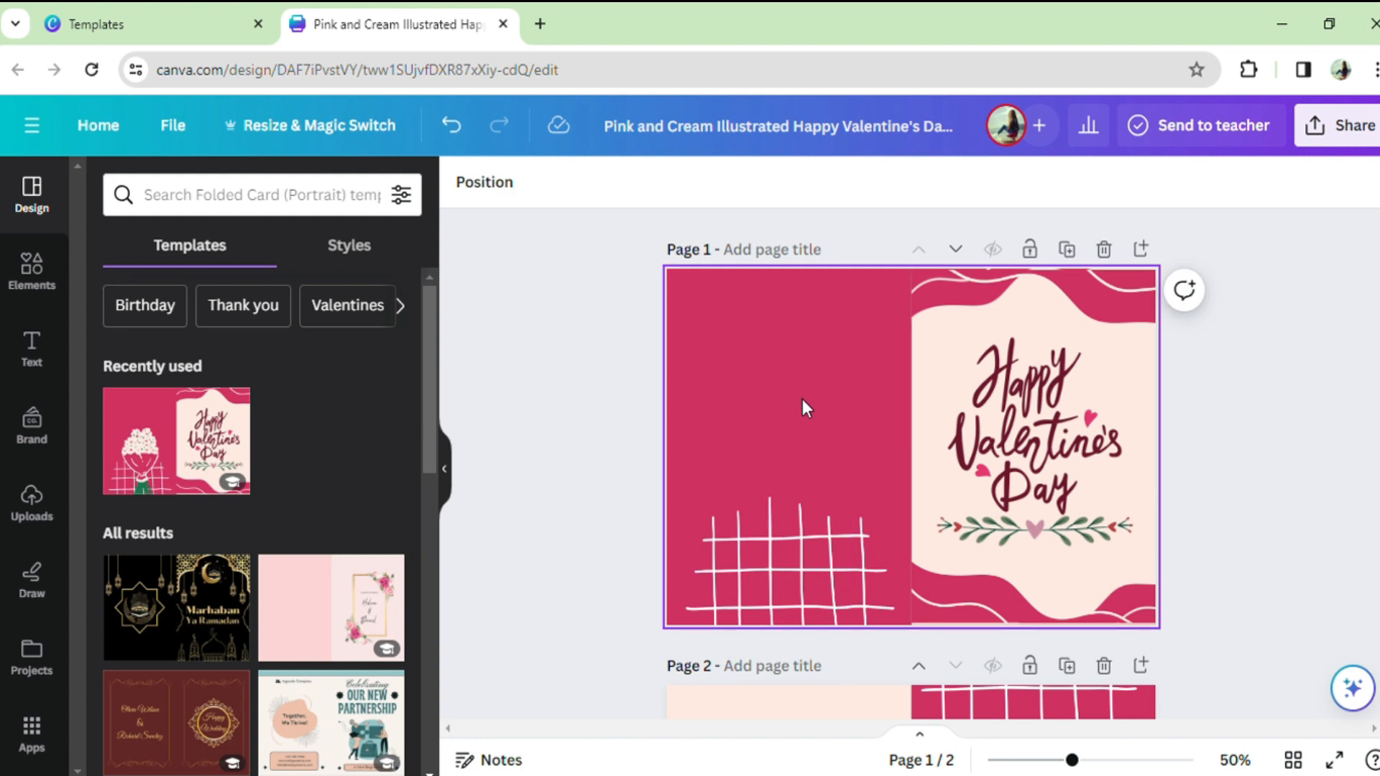
click(965, 494)
key(Delete)
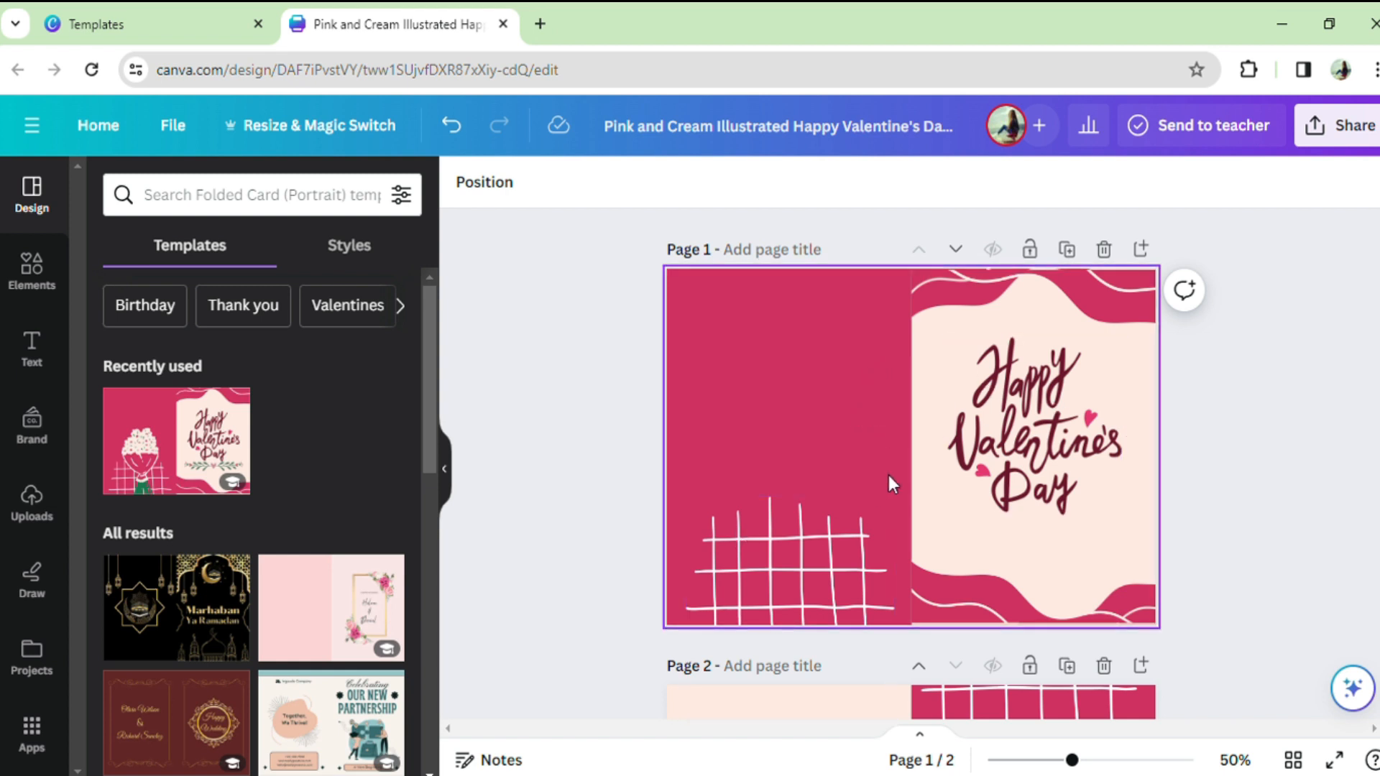
scroll(868, 482, down, 5)
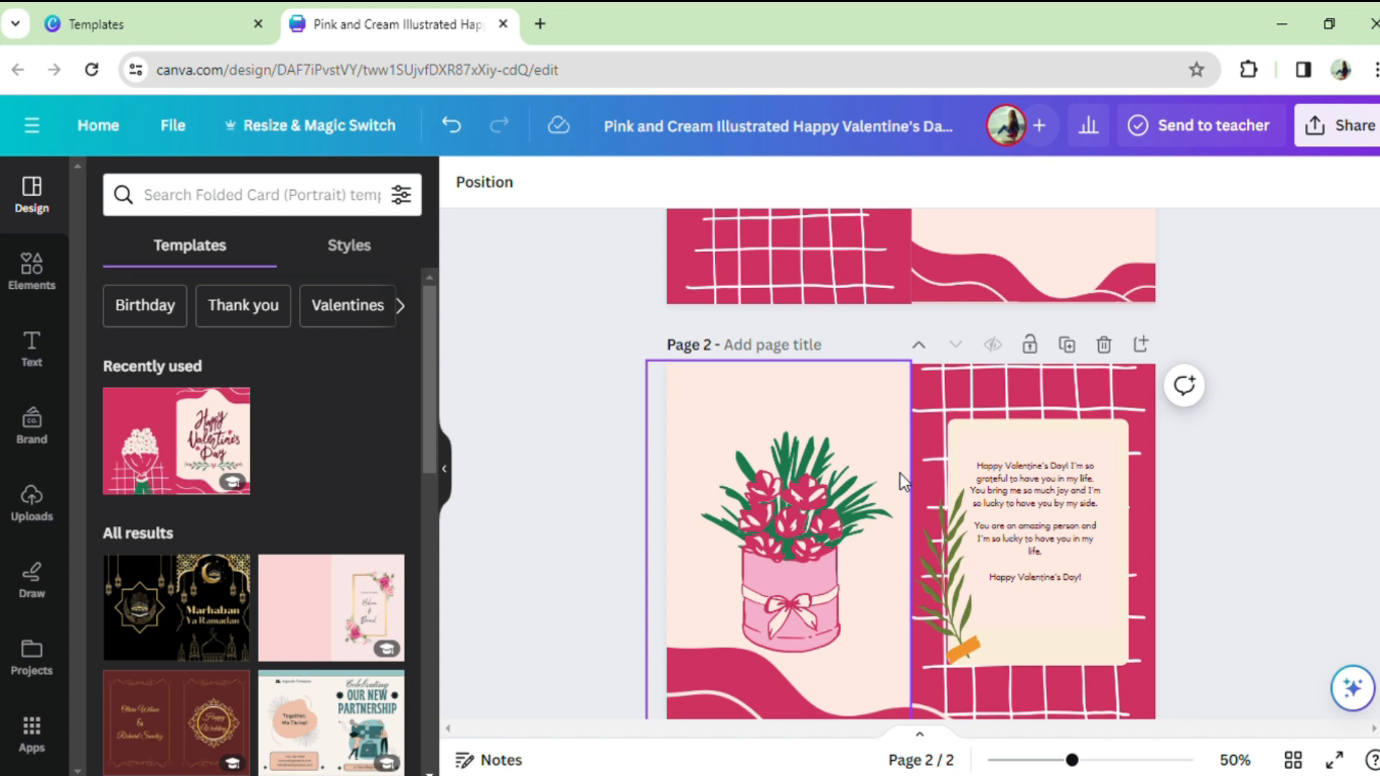
scroll(820, 451, up, 5)
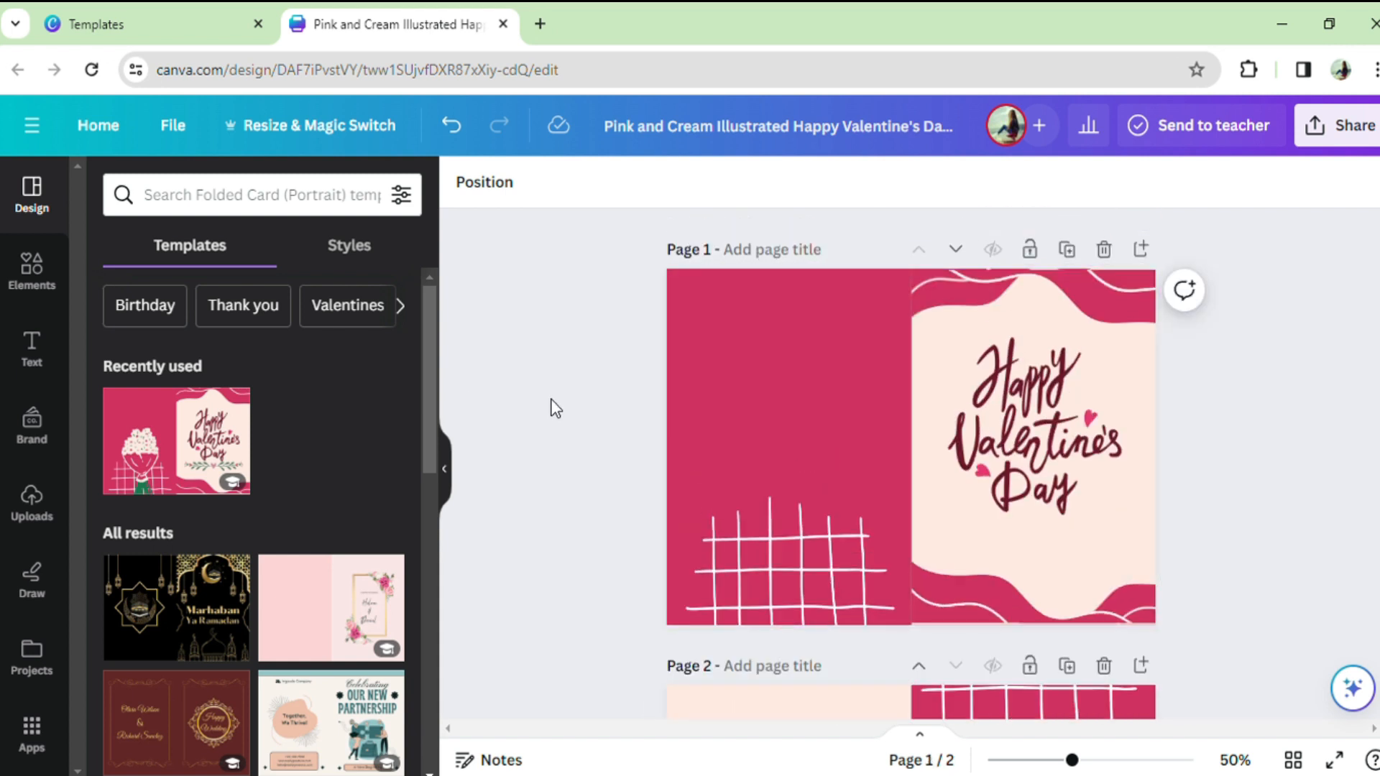
Step: Search the elements library for "daisy flowers"
click(42, 288)
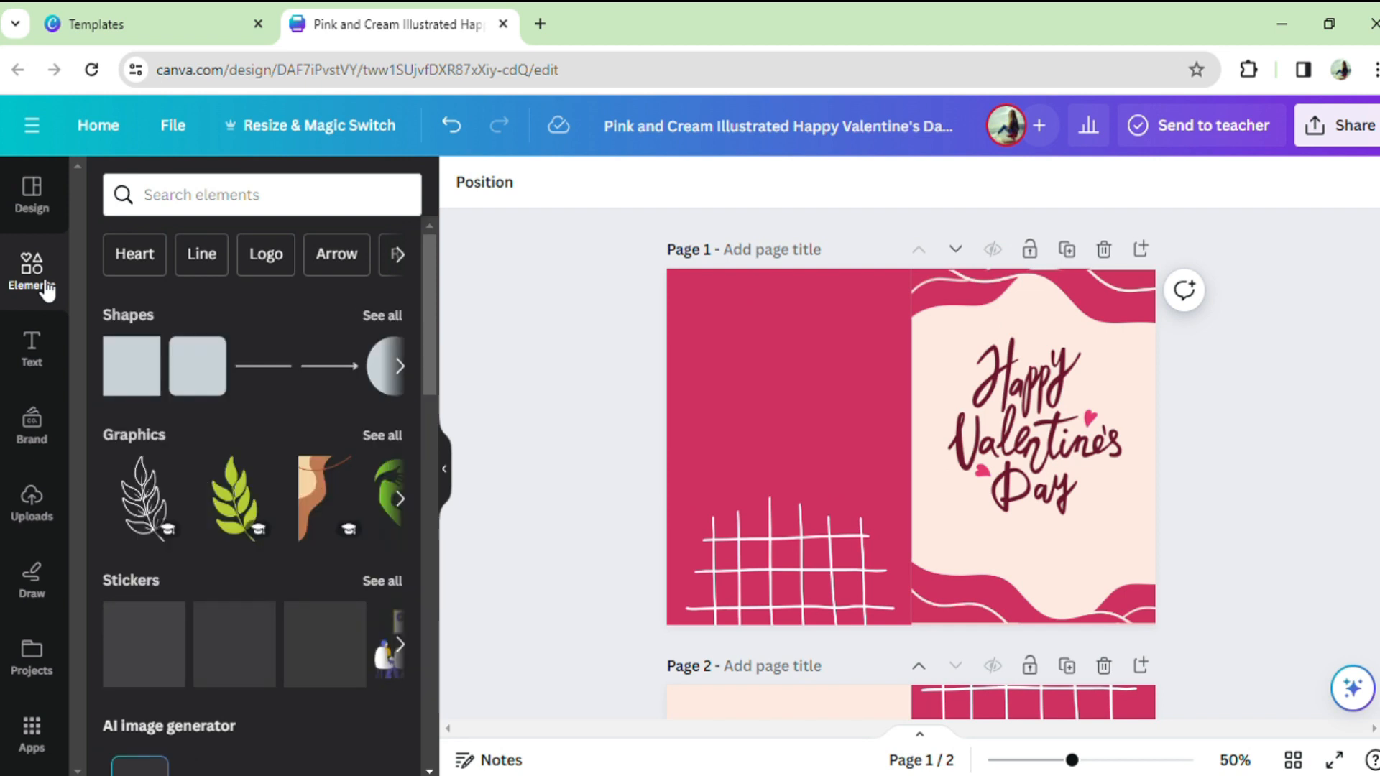
click(204, 197)
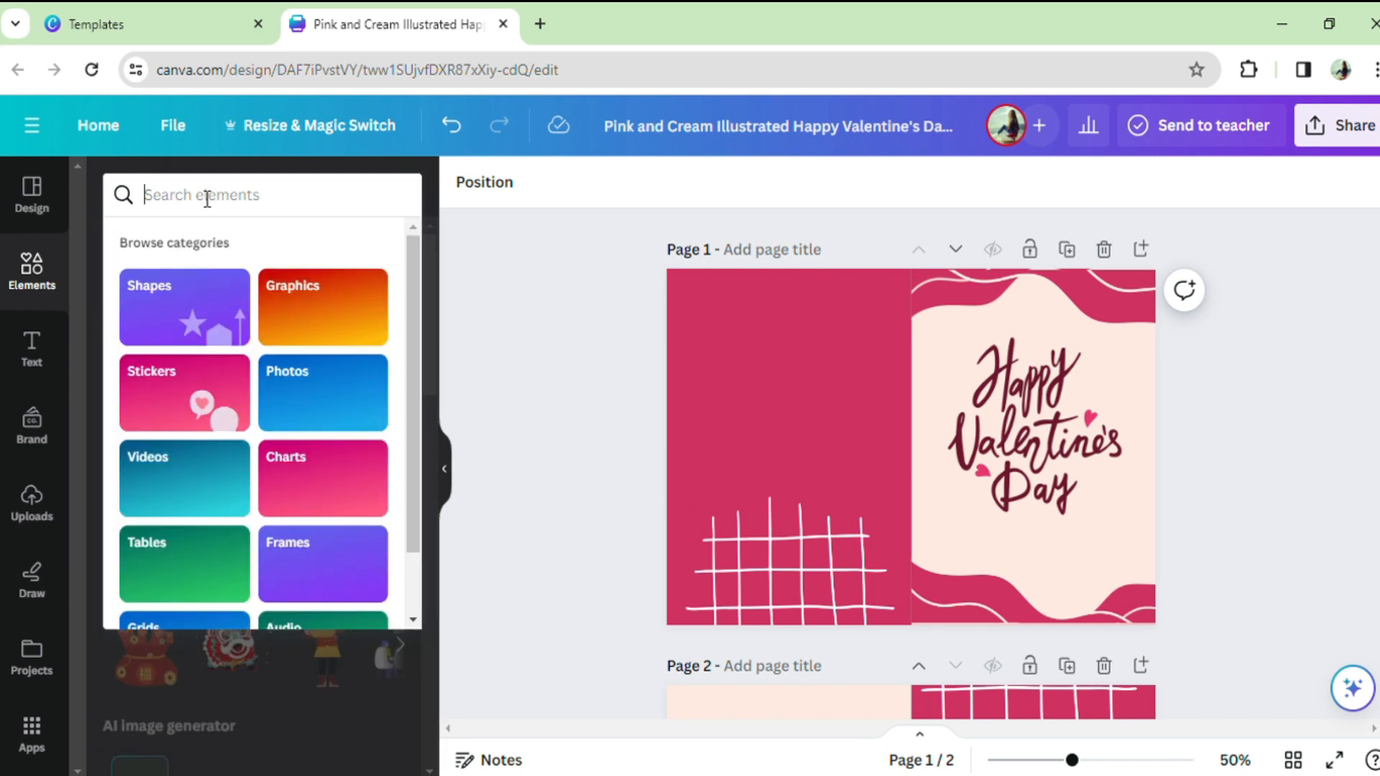
text(dai)
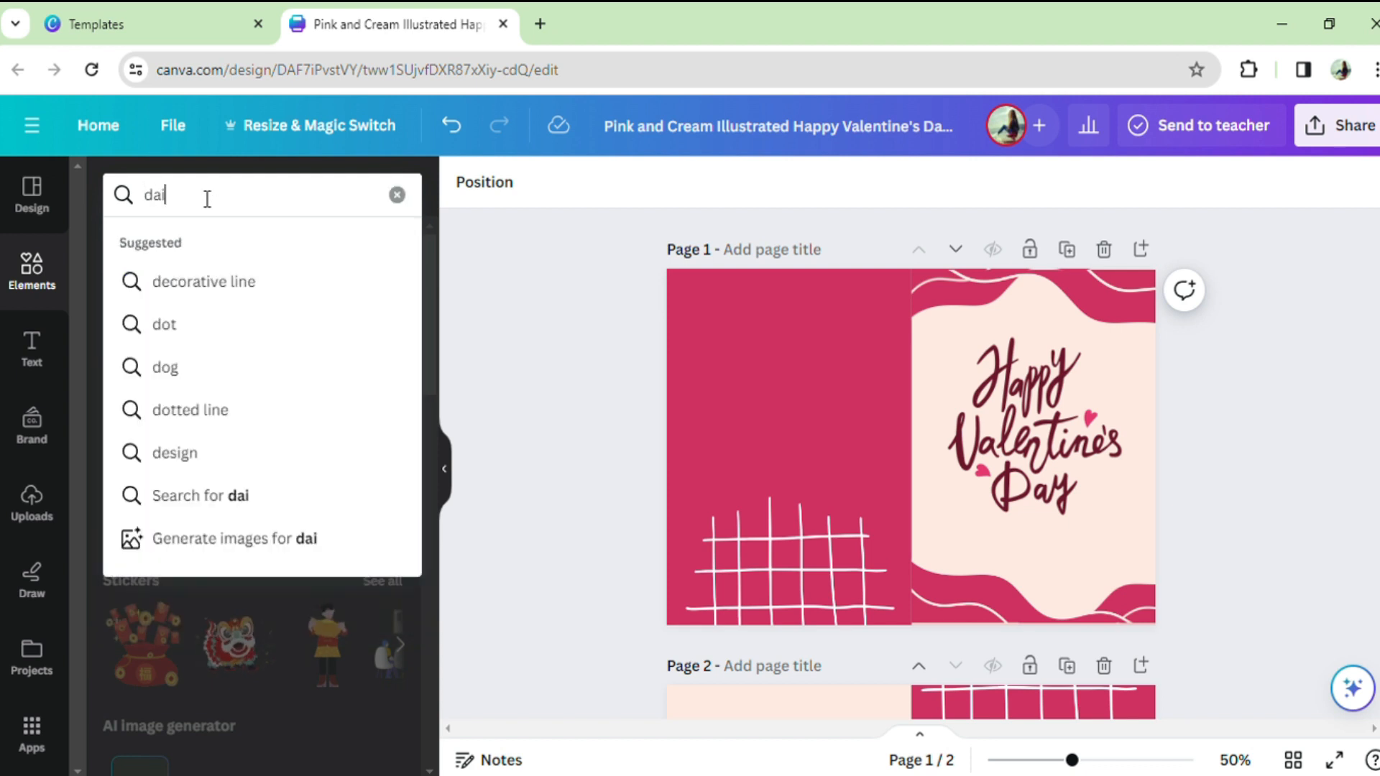
text(sy flowers)
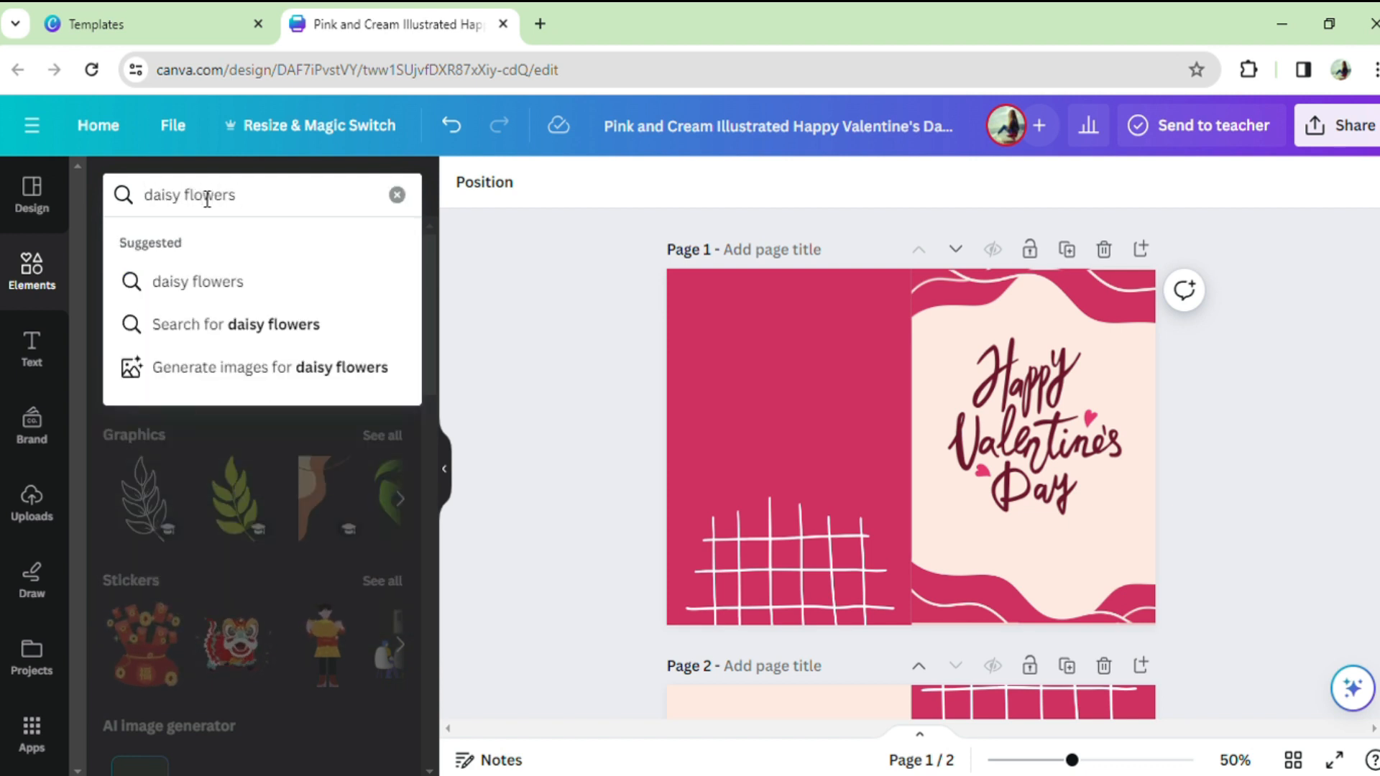
key(Return)
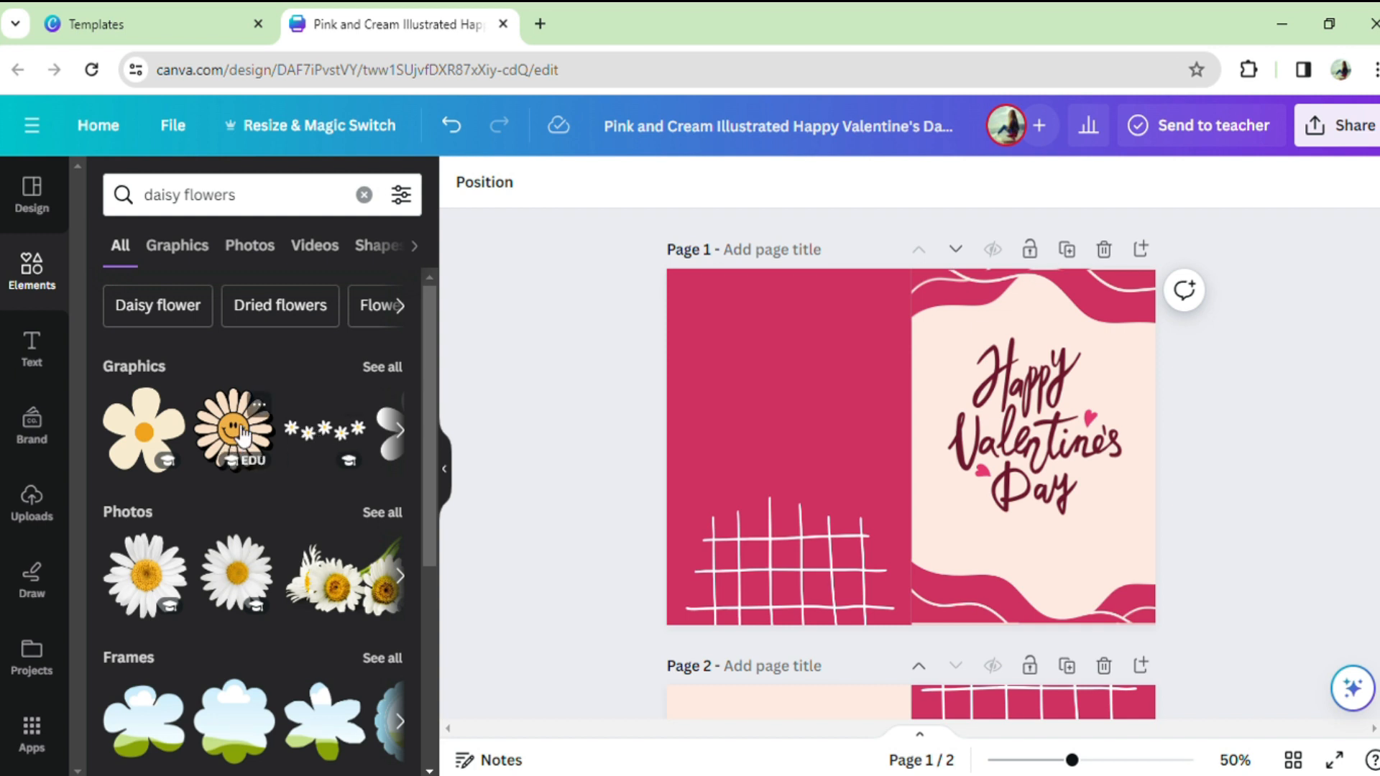
Step: Add the graphic of two cream daisies to page 1 and place it over the white grid
click(400, 431)
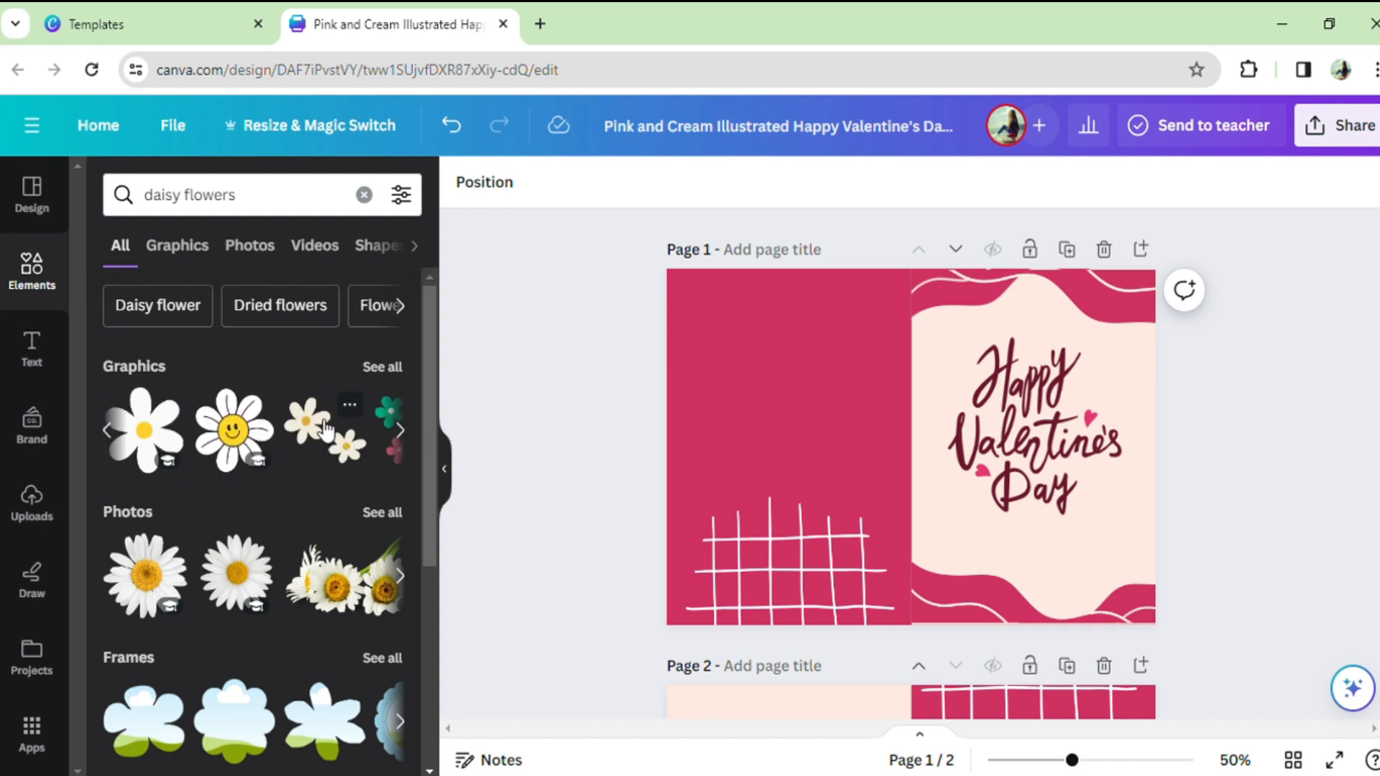
click(338, 444)
drag(882, 452, 769, 511)
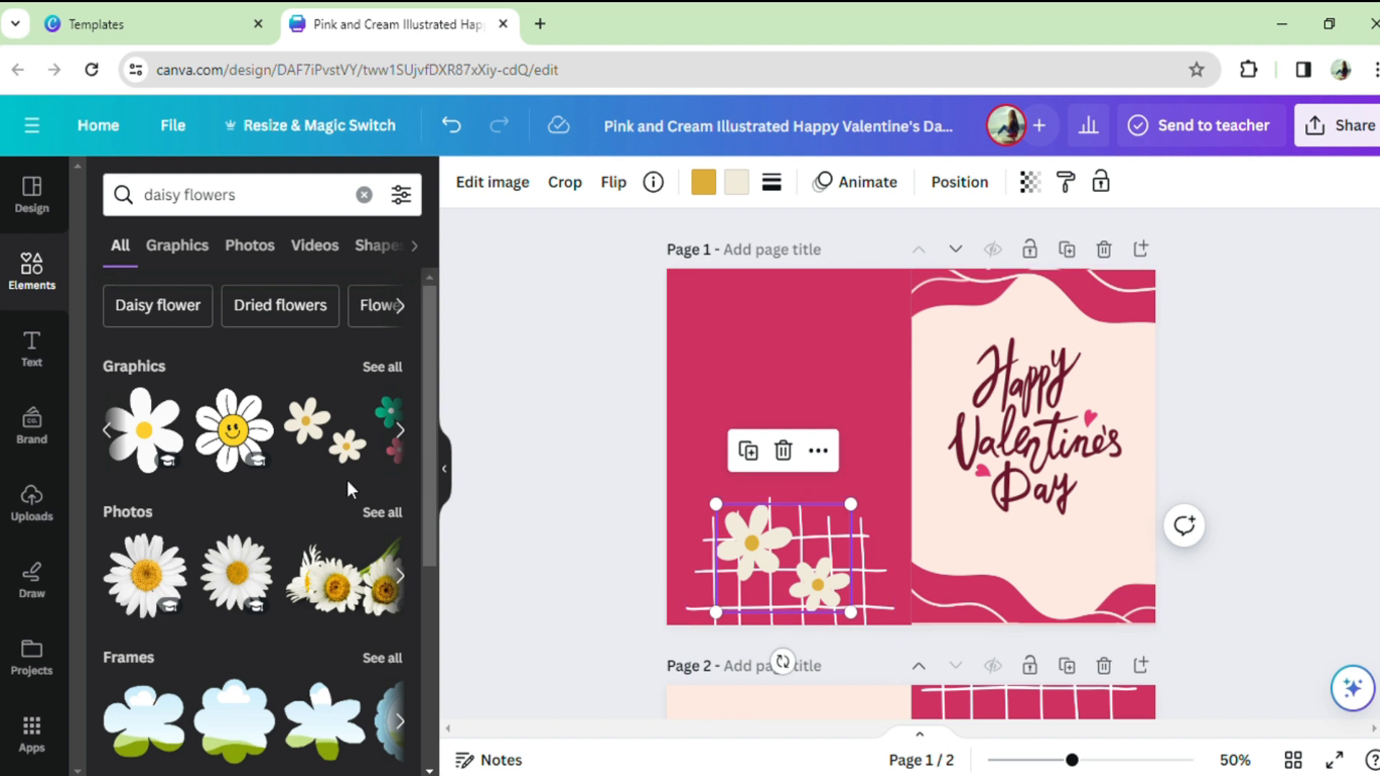
Step: Add the green, orange and pink flower trio graphic to the upper part of page 1's plain pink half
click(402, 433)
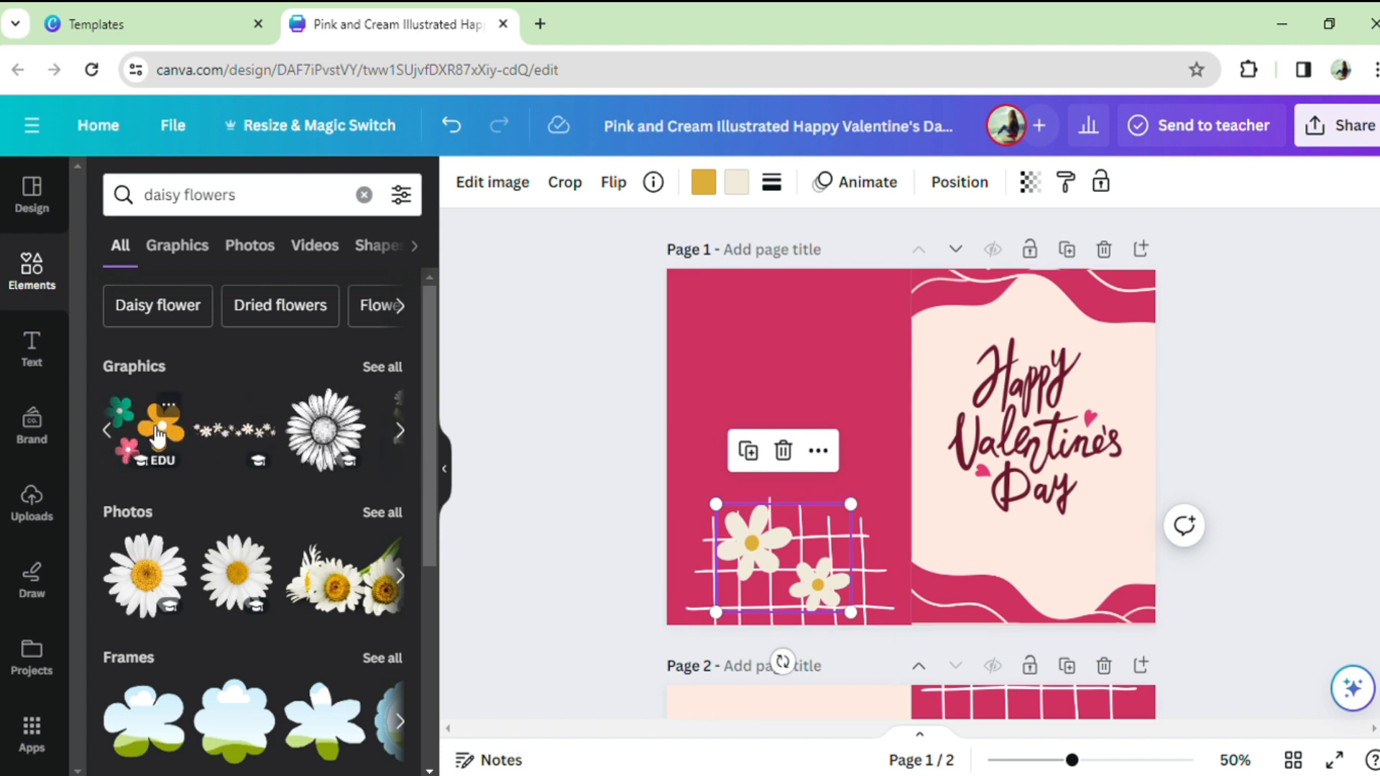
click(140, 438)
drag(876, 465, 759, 388)
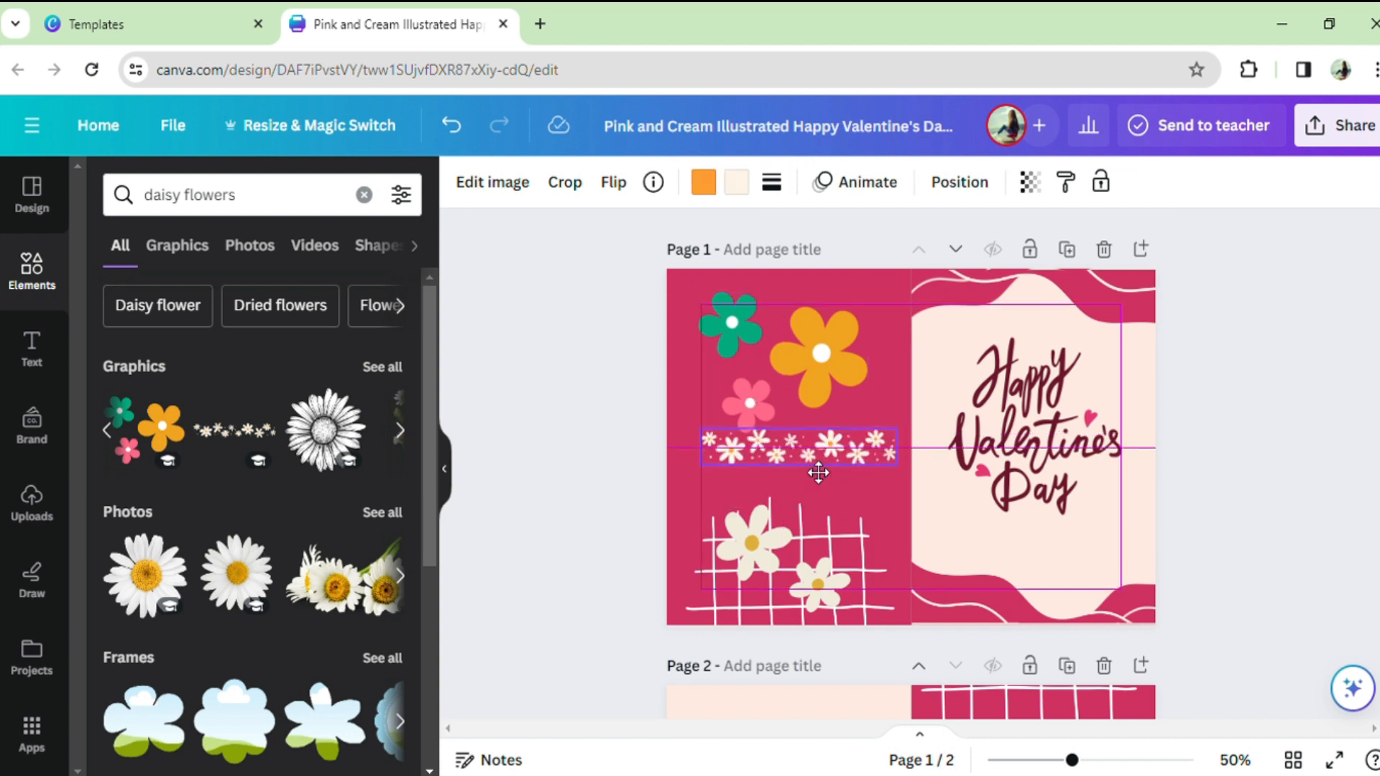
Step: Add the daisy garland to page 1's pink half and place the colored flower trio below a smaller Happy Valentine's Day greeting
drag(817, 471, 817, 479)
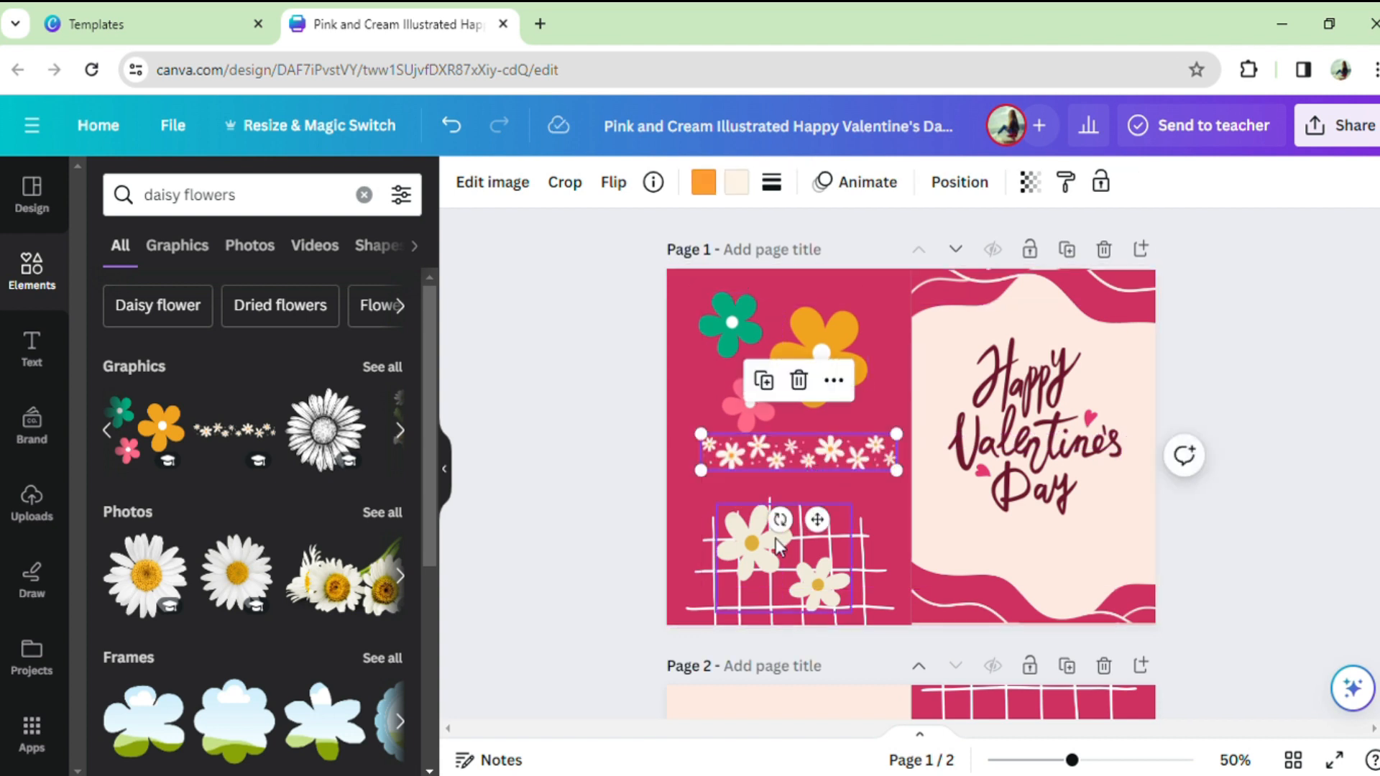
drag(796, 338, 1001, 578)
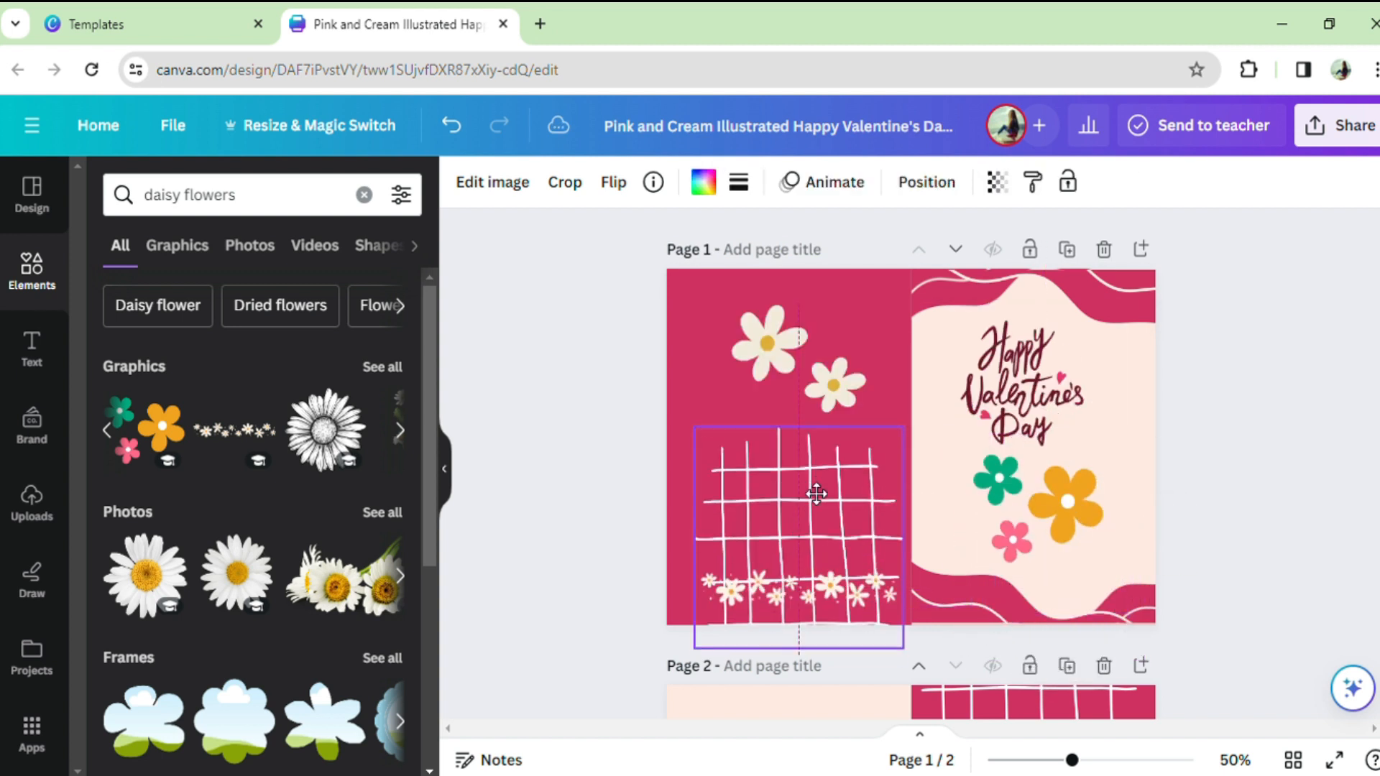
drag(816, 493, 818, 471)
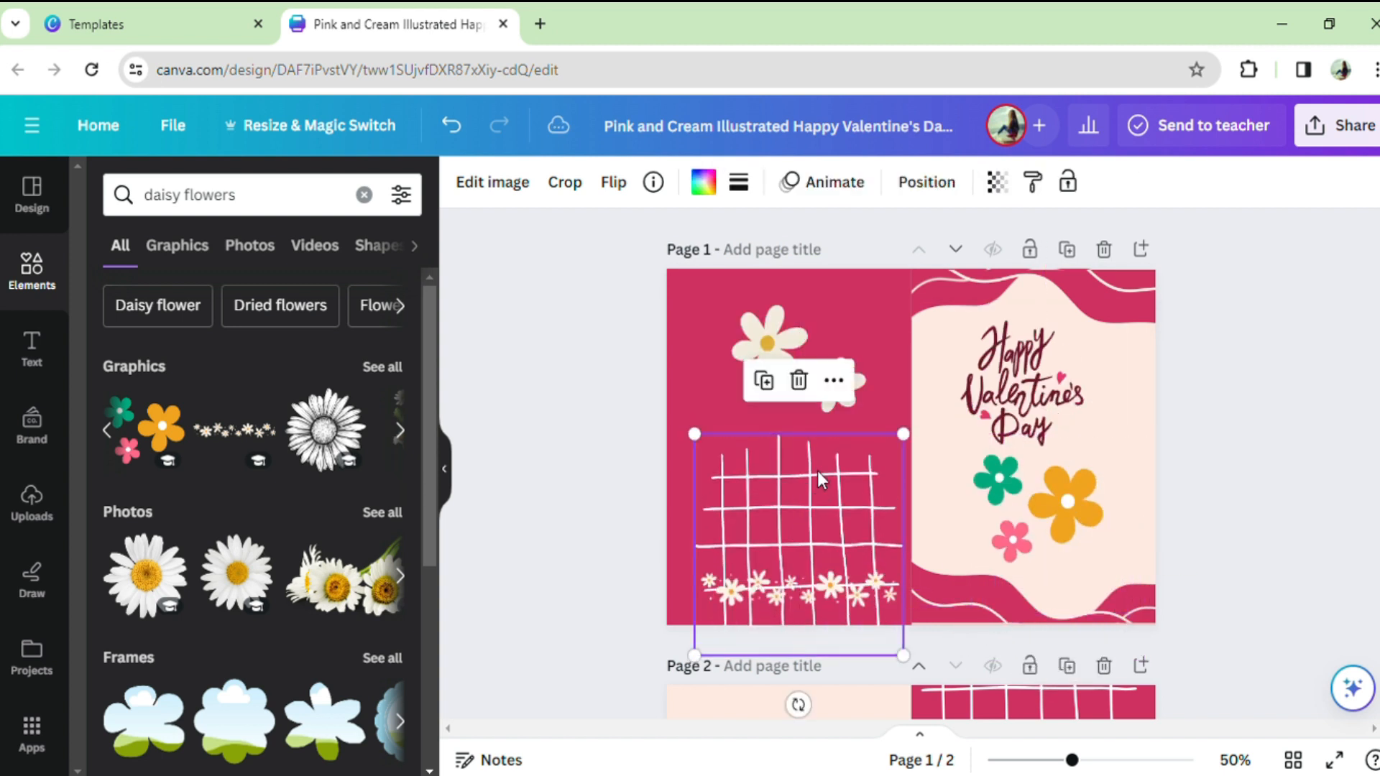
Step: Delete the white grid from page 1 and arrange the two cream daisies above the daisy garland
click(795, 392)
drag(798, 571, 779, 523)
drag(782, 391, 717, 453)
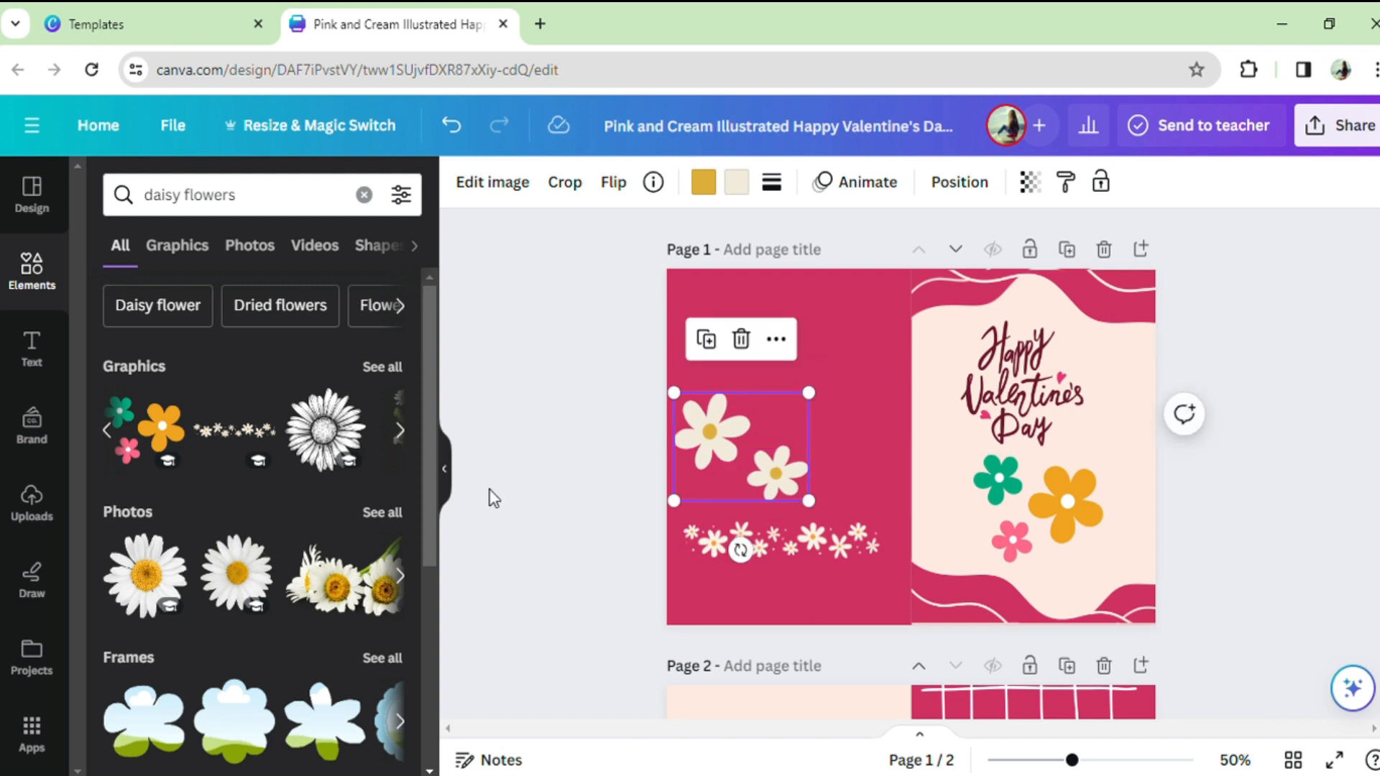
Step: Add the realistic daisy stem graphic to page 1, scale it down and place it beside the cream daisies near the fold
click(400, 431)
drag(295, 434, 850, 349)
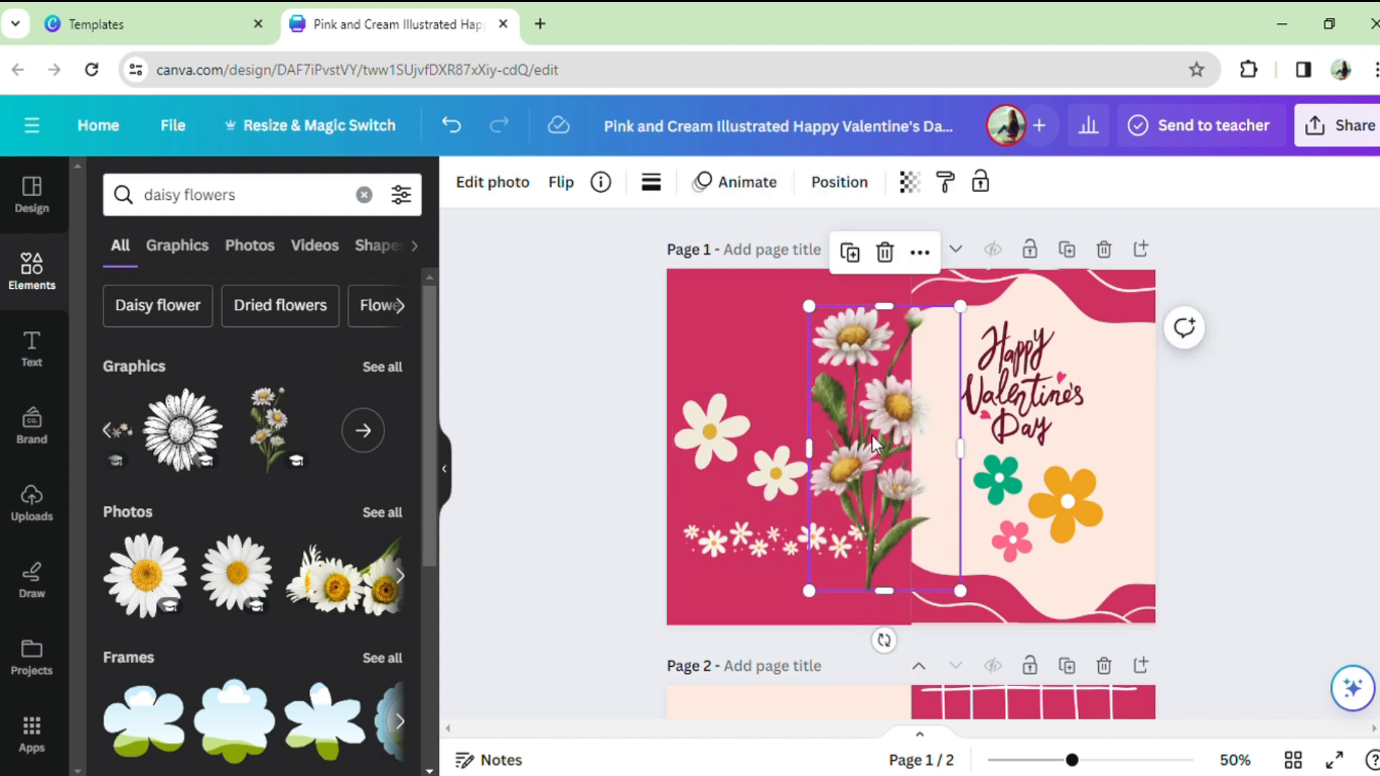
drag(975, 319, 902, 400)
drag(895, 460, 890, 430)
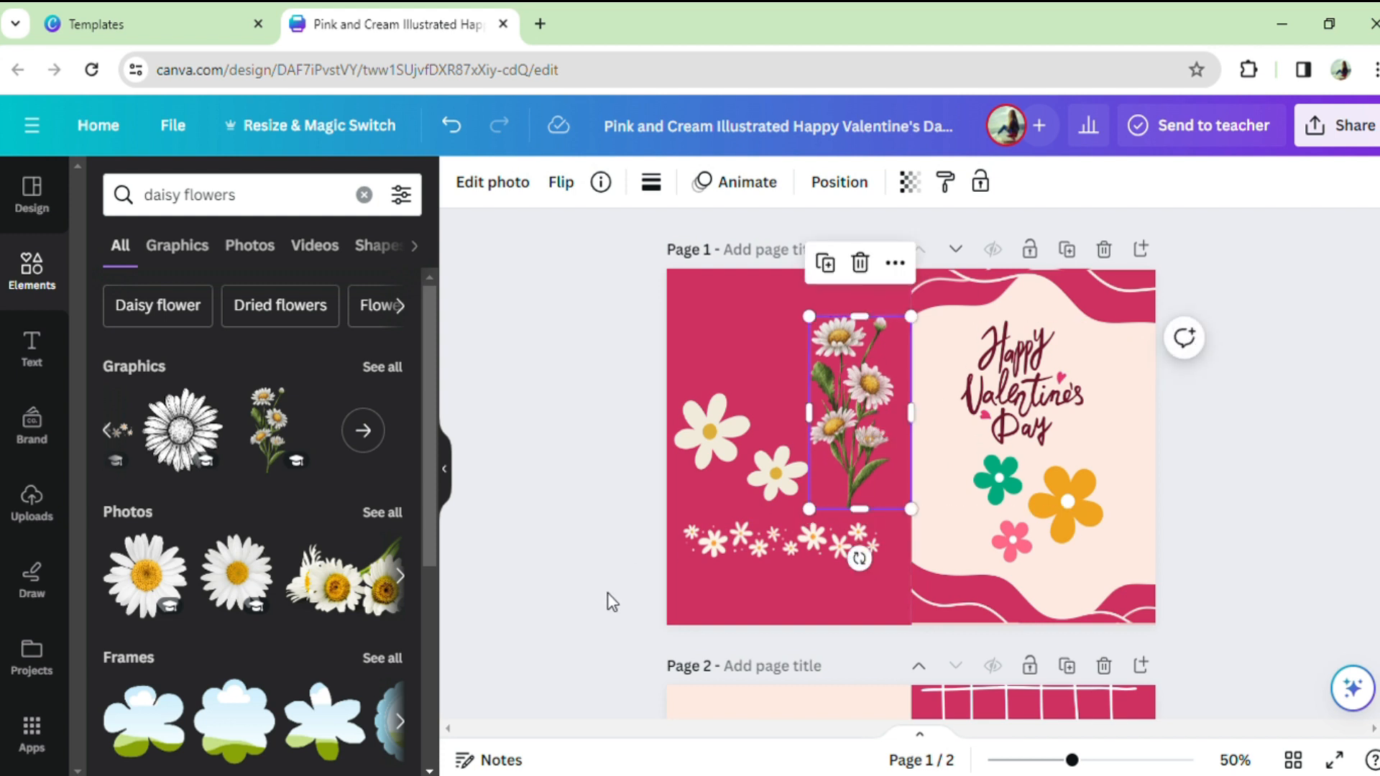
click(753, 601)
Step: Delete all the elements on page 2 together, keeping only its pink background
scroll(1205, 463, down, 2)
scroll(1205, 460, up, 1)
key(ctrl+z)
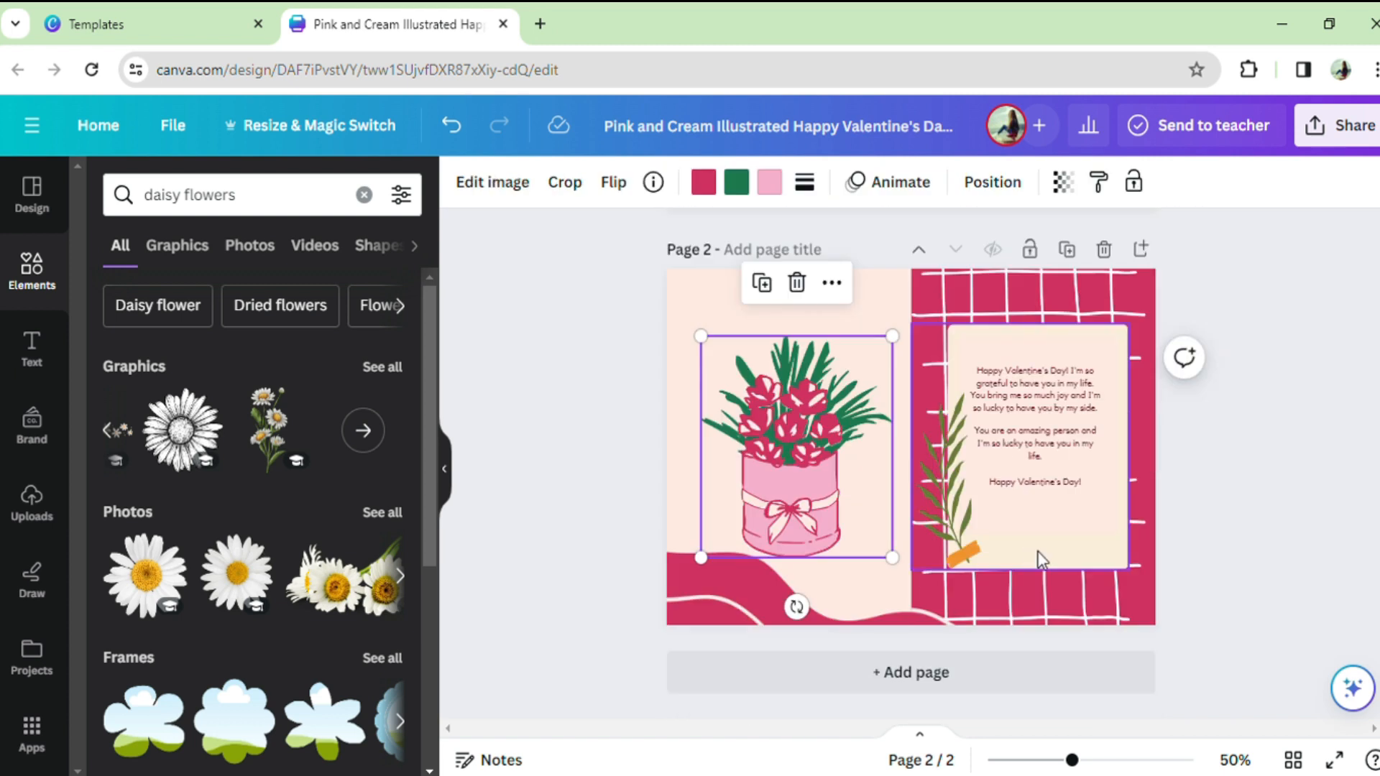
drag(1245, 657, 533, 262)
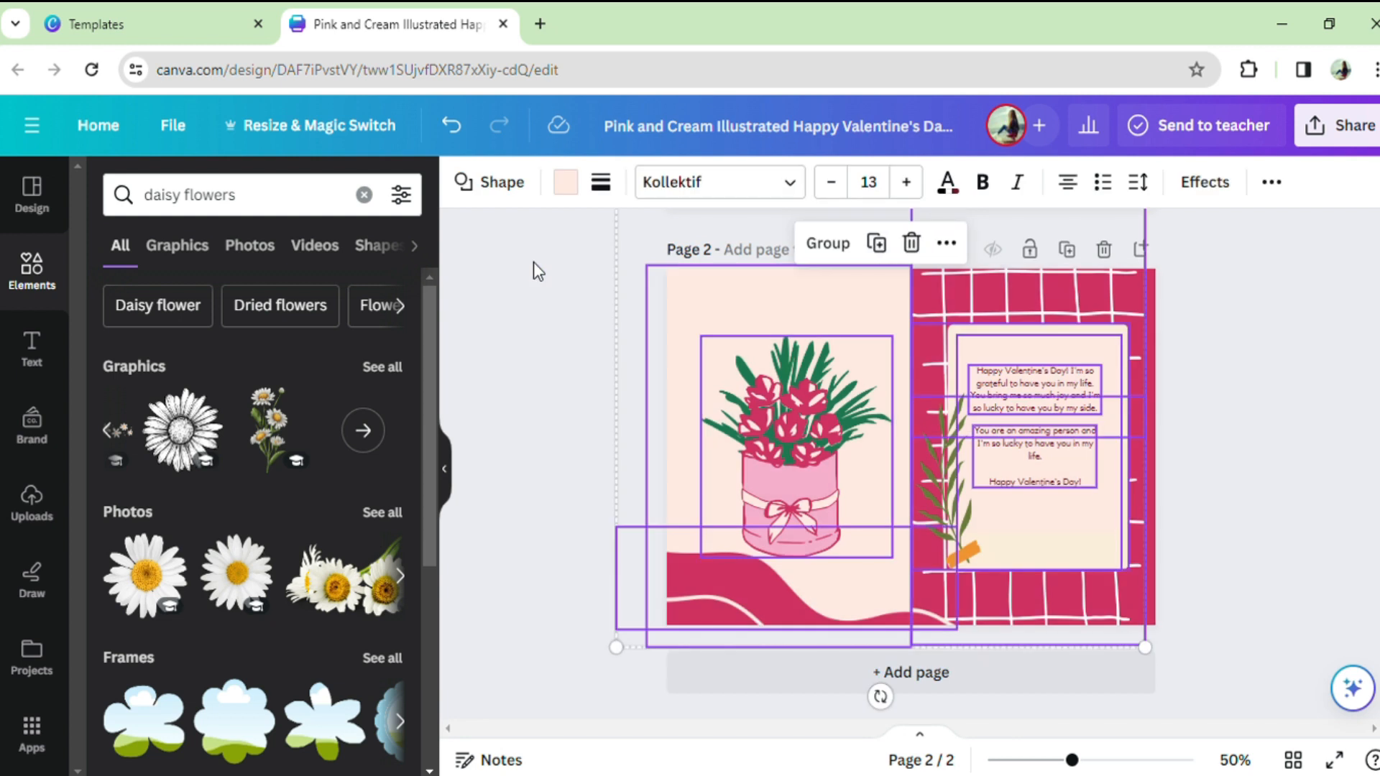
click(913, 242)
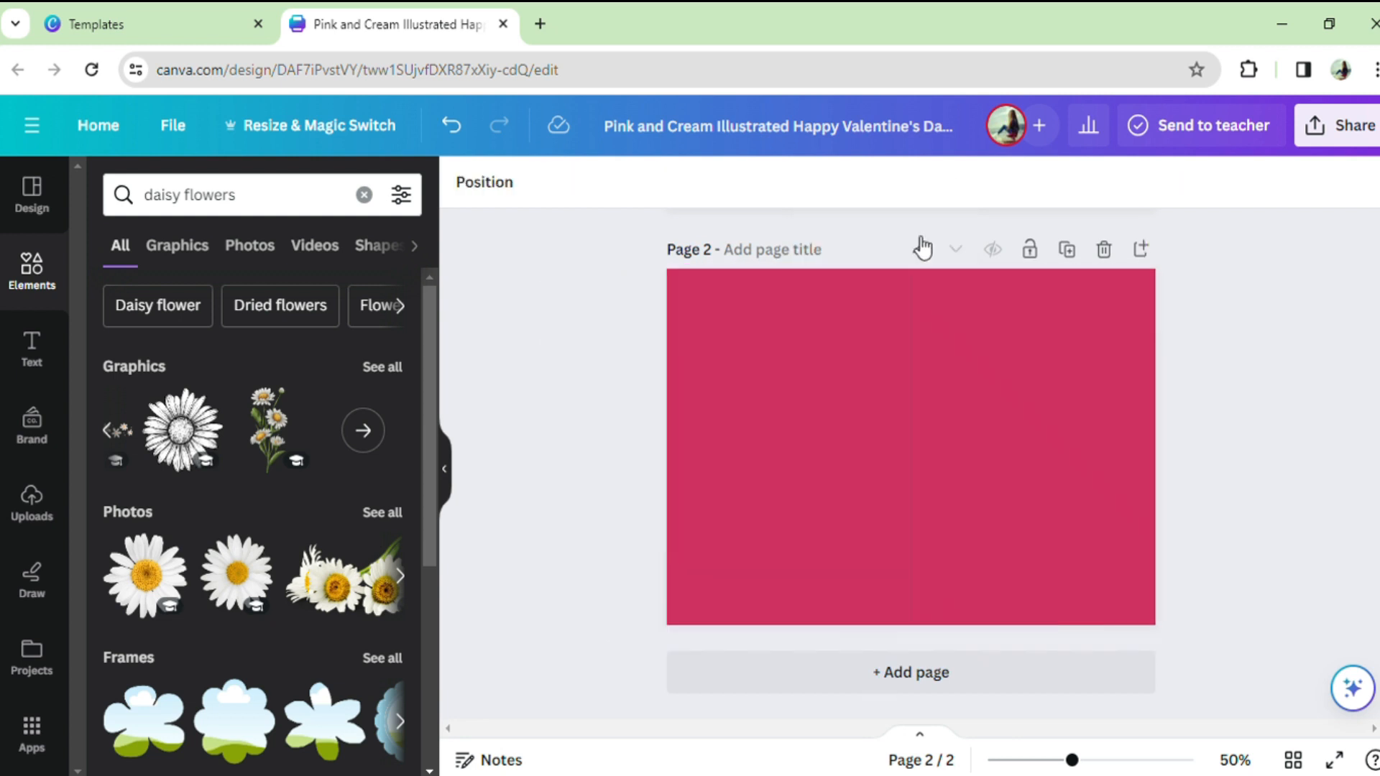
Step: Select the empty page 2 and search the elements library for "couples"
scroll(884, 322, up, 5)
scroll(884, 322, down, 4)
click(822, 456)
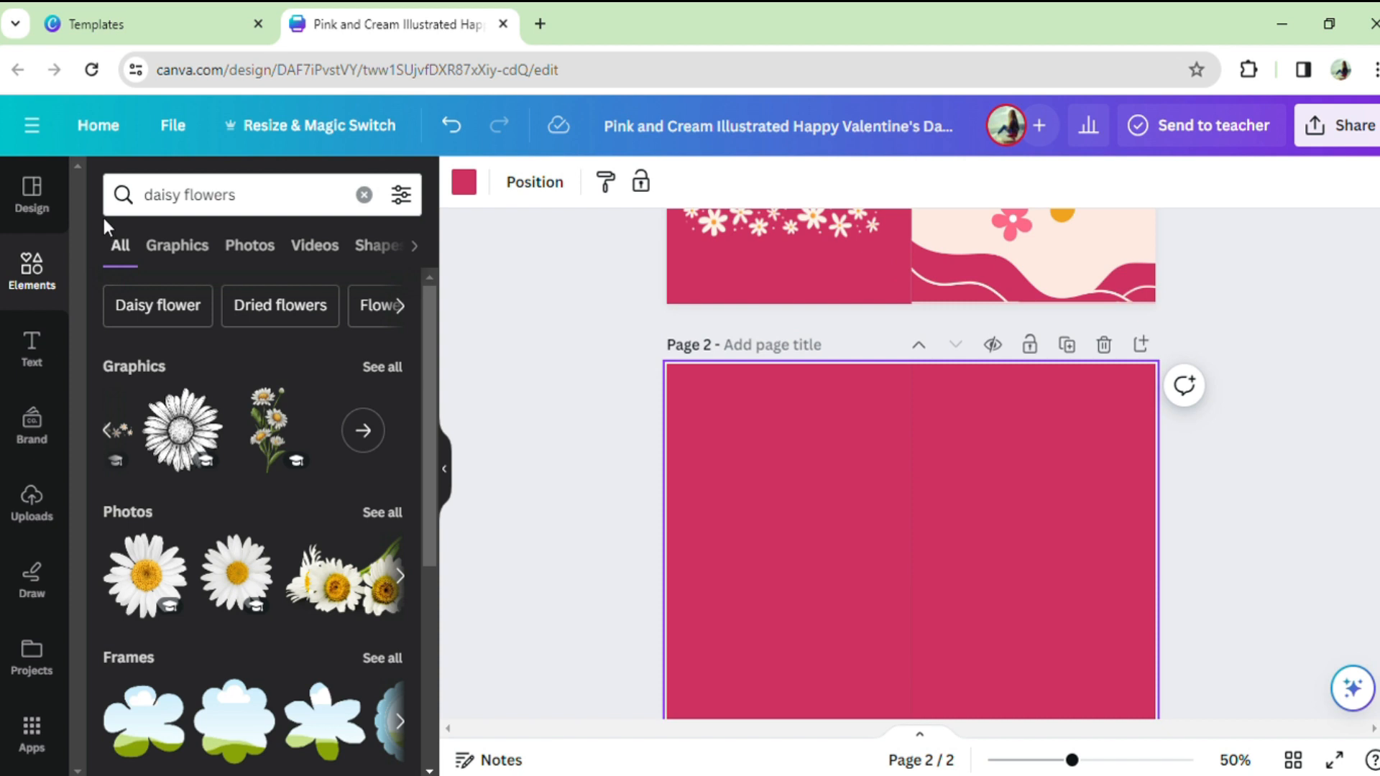
click(364, 194)
text(cou)
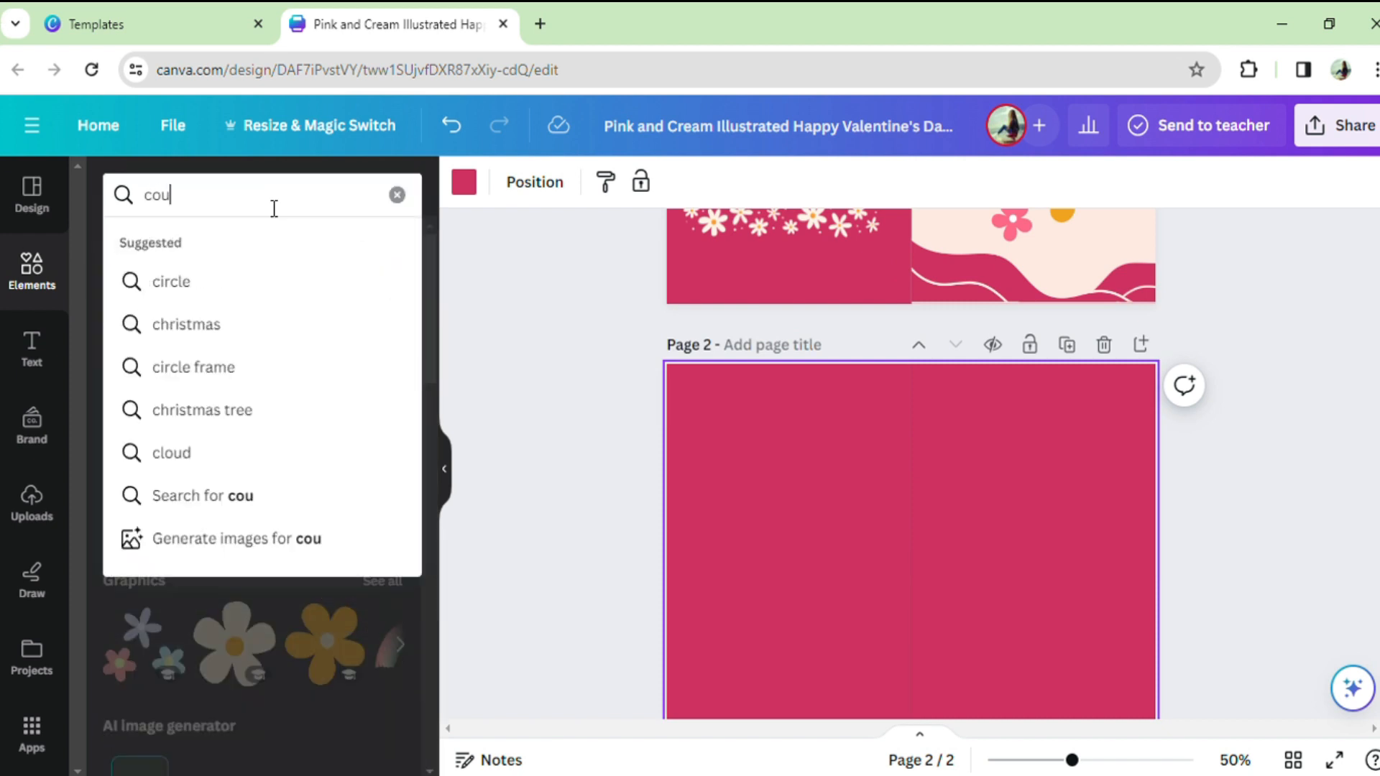
text(ples)
key(Return)
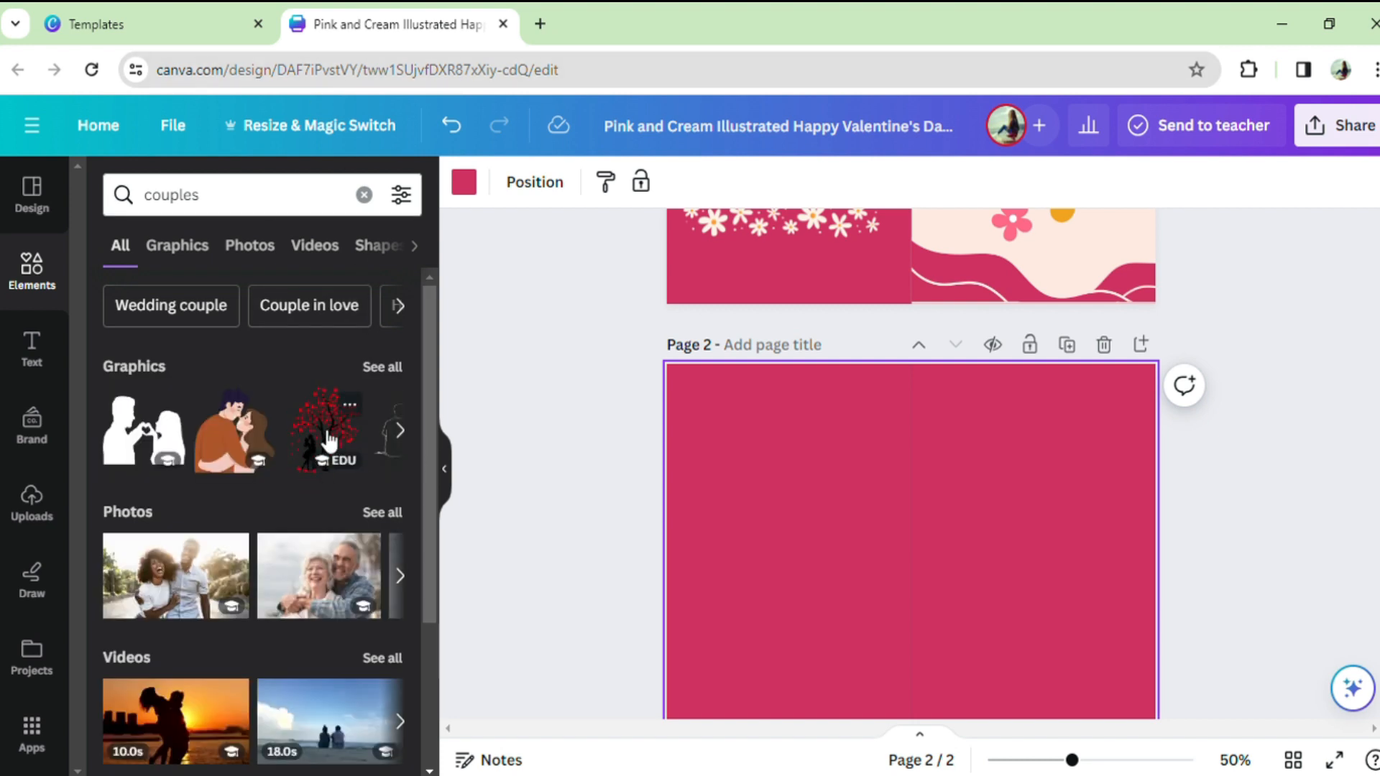
Step: Add the heart tree graphic with the embracing couple to page 2 and position it on the left half
click(330, 440)
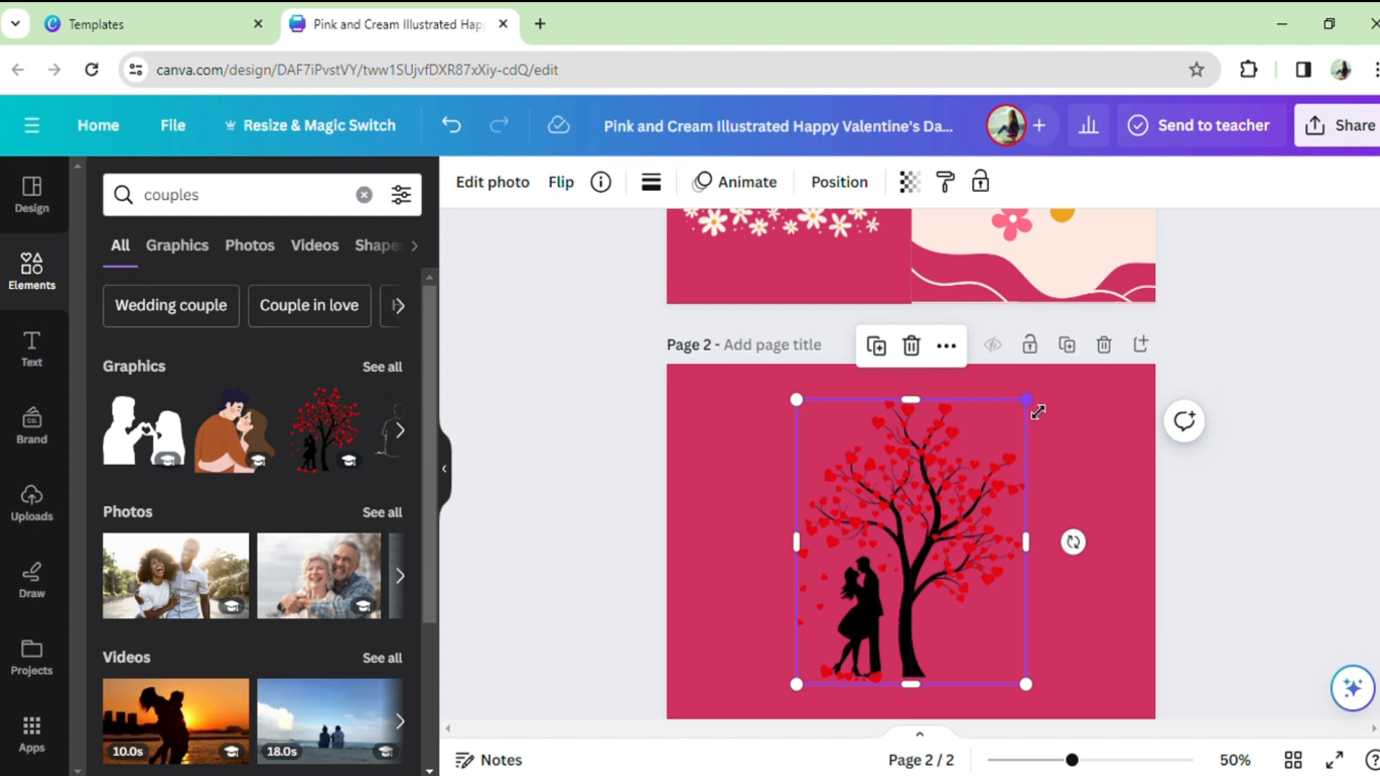
drag(1036, 410, 952, 510)
drag(882, 603, 808, 542)
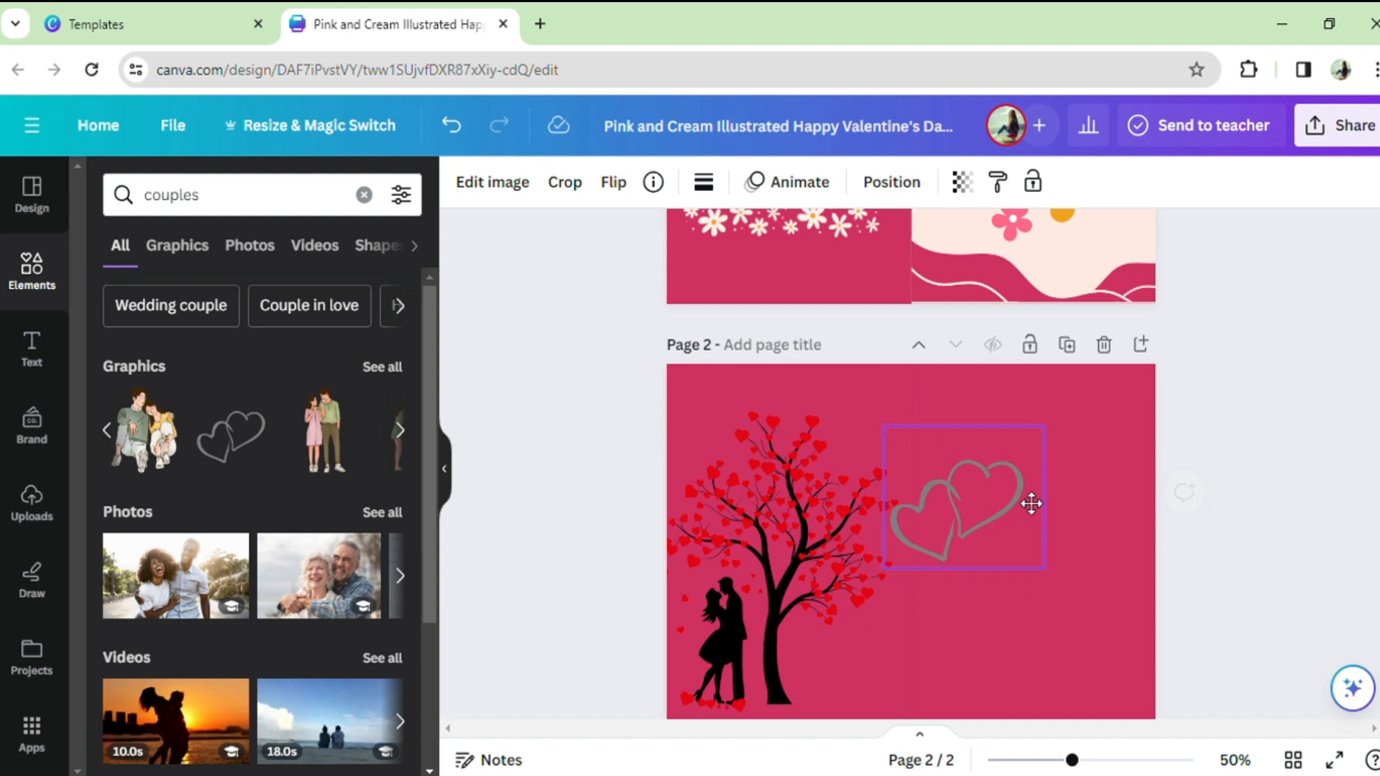
Step: Place the double-heart outline graphic on the upper right half of page 2 and recolor it light pink
drag(1032, 502, 1056, 466)
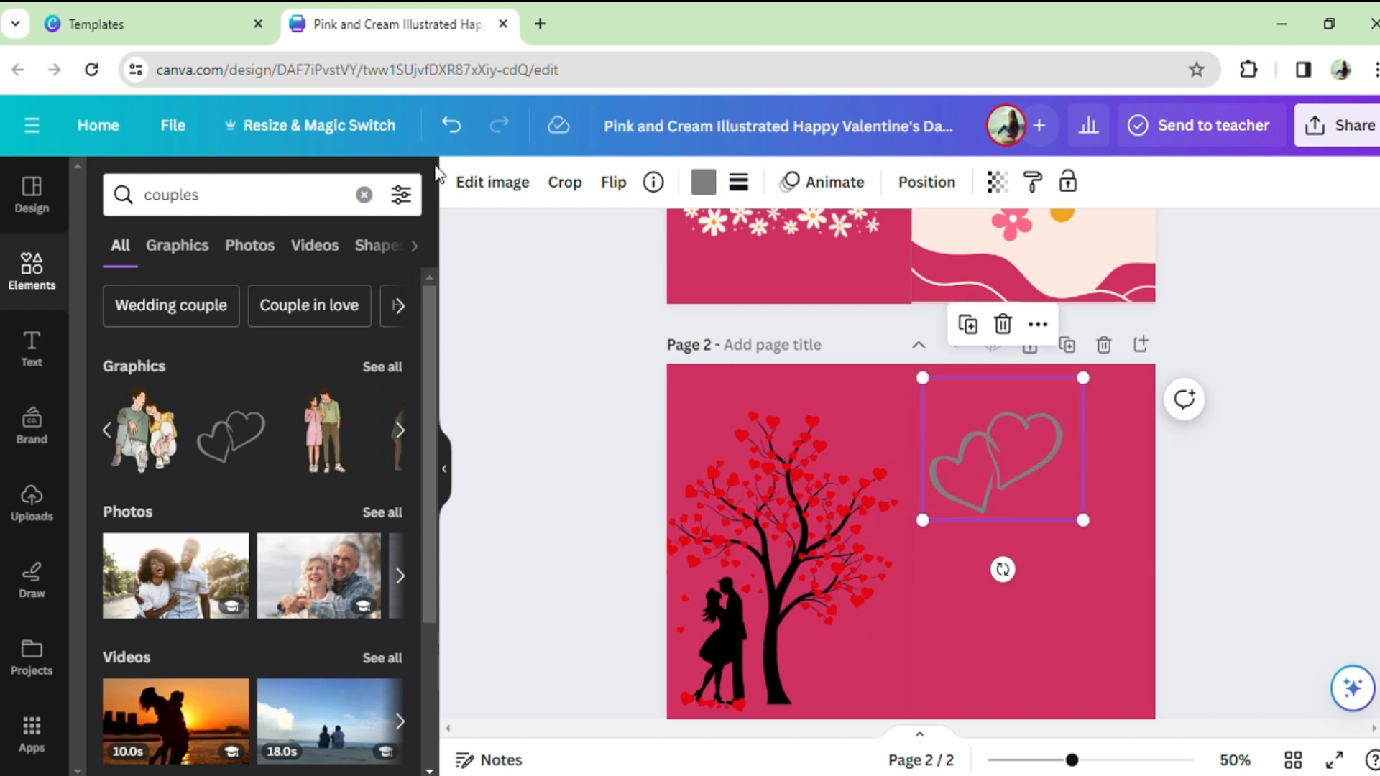
click(492, 183)
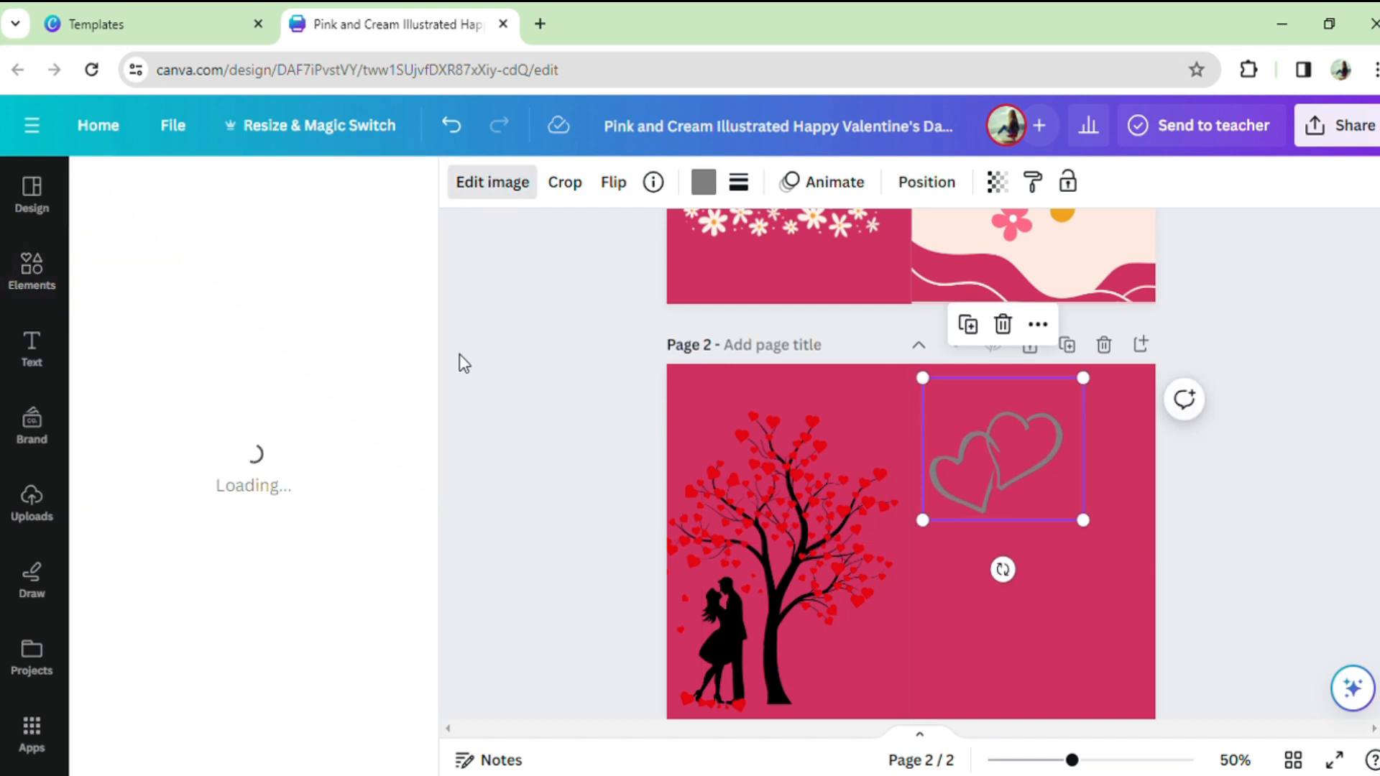
click(710, 192)
click(383, 368)
Step: Scale down the double-heart outline and move it to the lower part of page 2's right half
drag(962, 459, 952, 456)
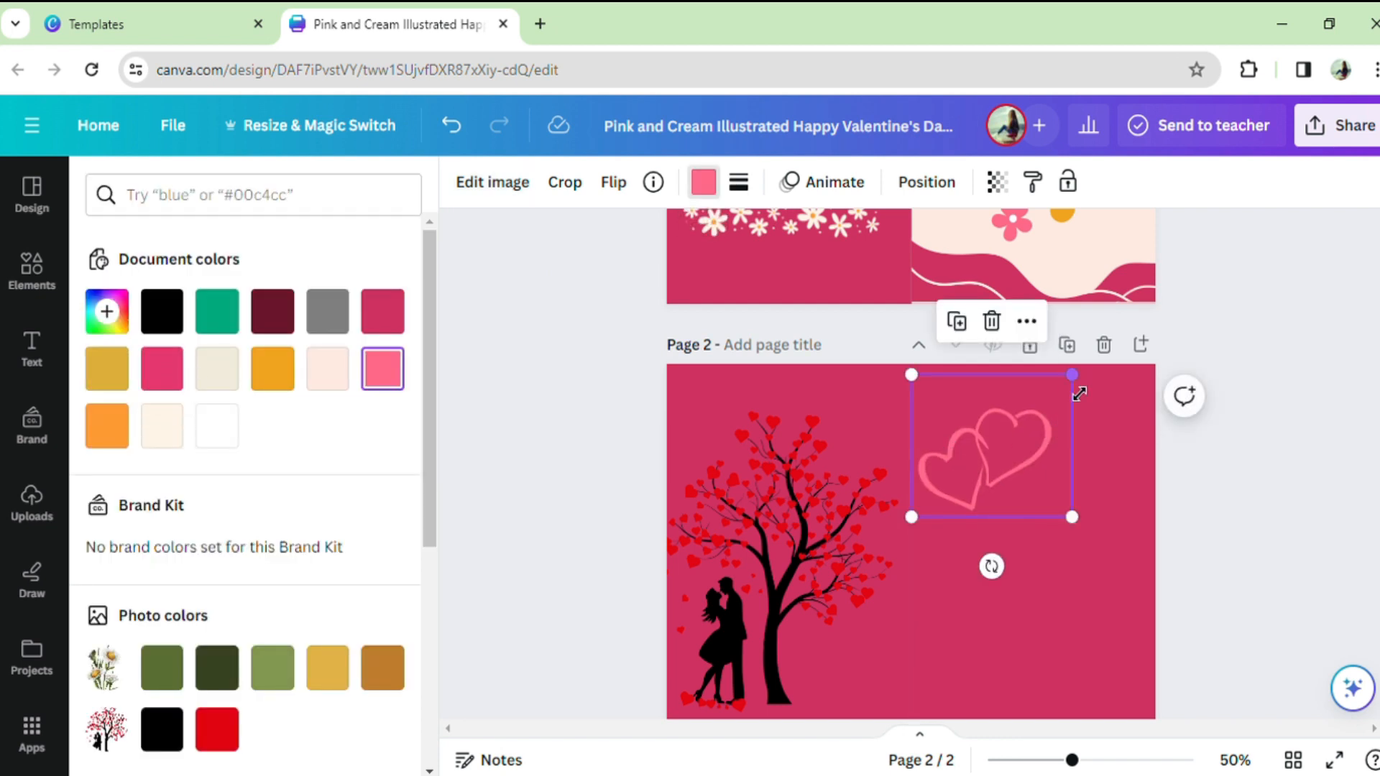
drag(1081, 392, 1047, 438)
drag(963, 467, 1001, 618)
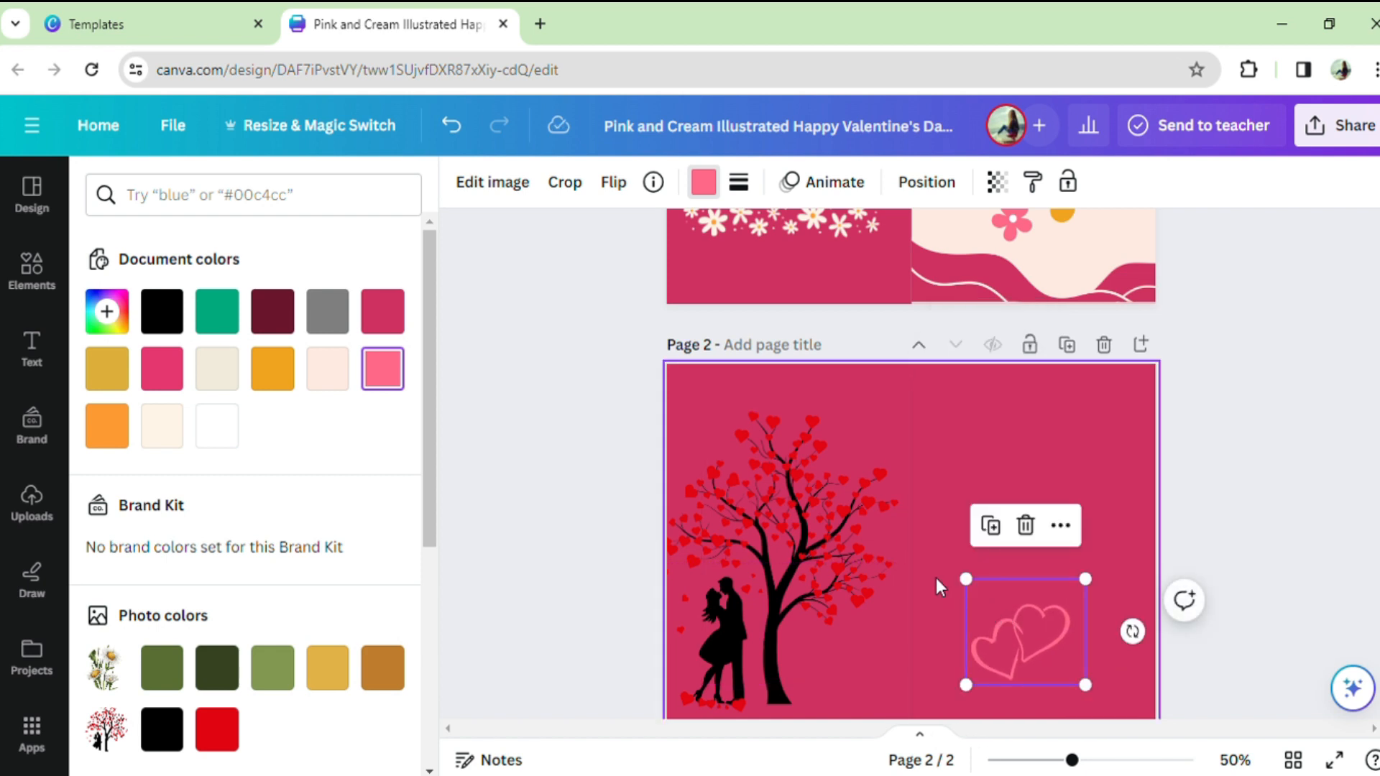
Step: Add a text box to page 2 reading "I am very grateful to you for staying in my life and for making my day special"
click(927, 462)
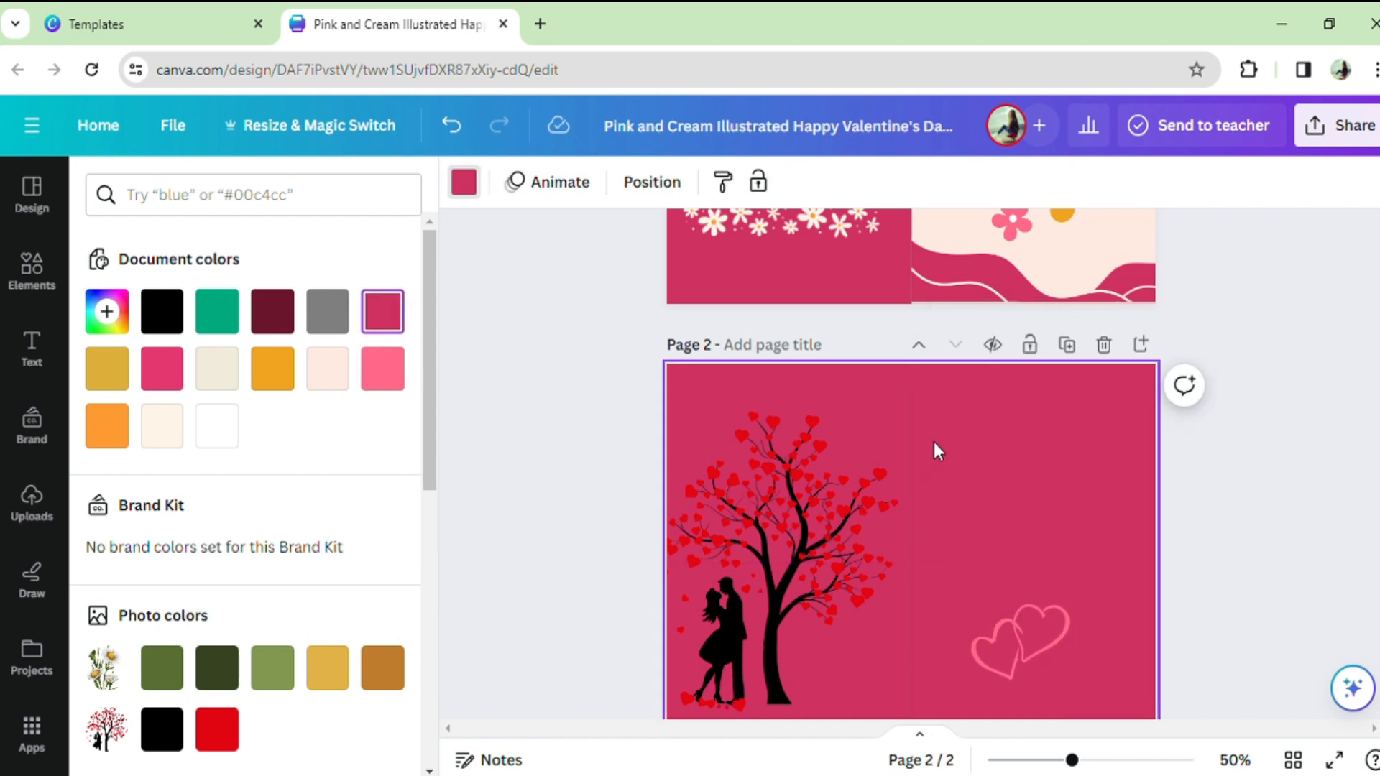
click(32, 352)
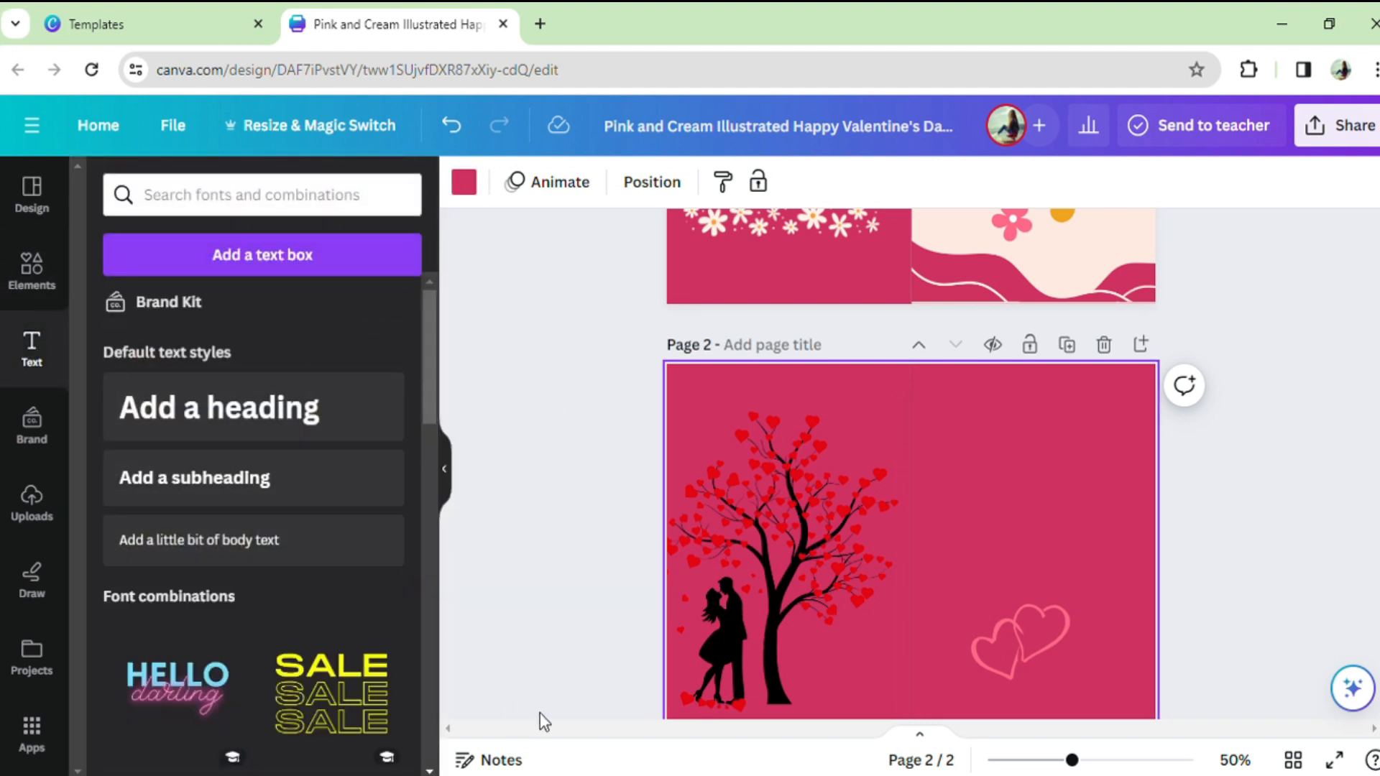
key(t)
click(1022, 460)
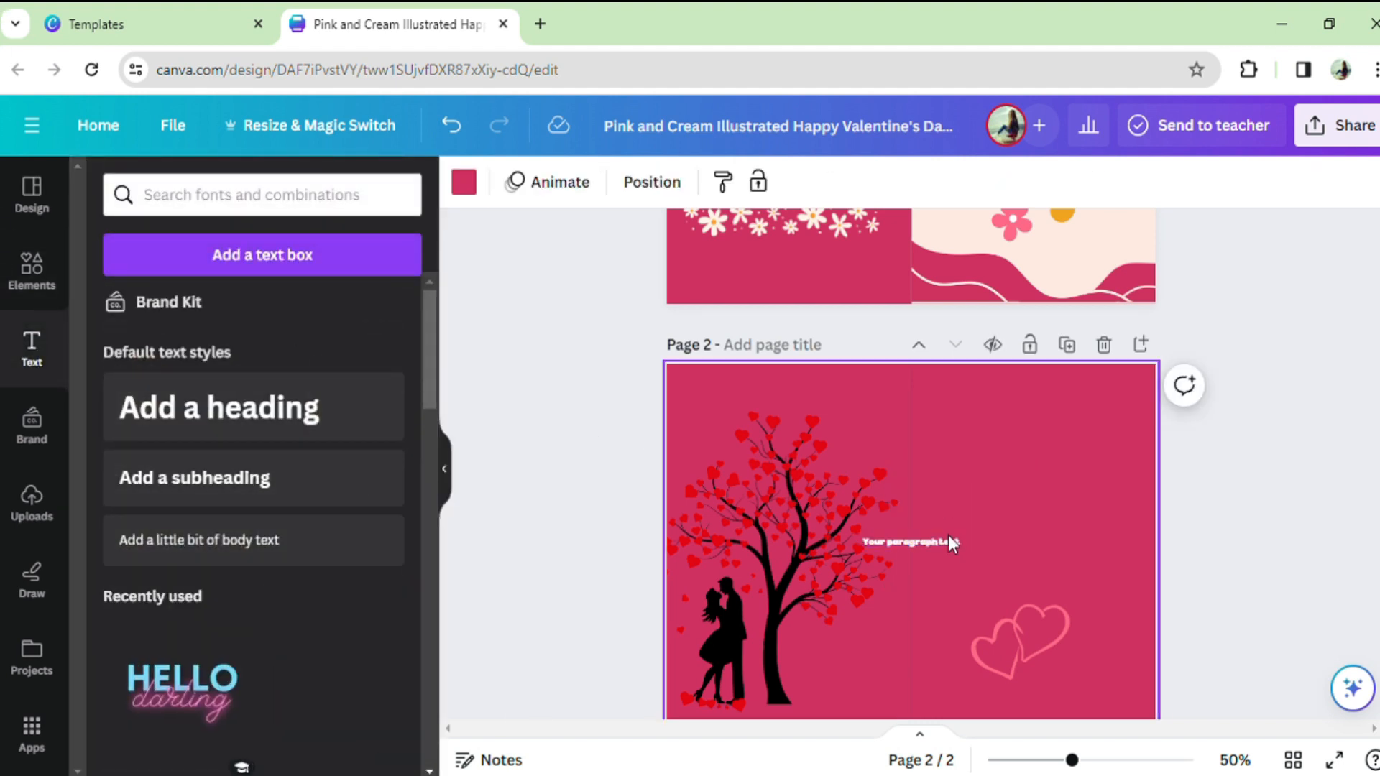
double_click(953, 543)
text(I am very grateful to you for staying in my life and for making my day special)
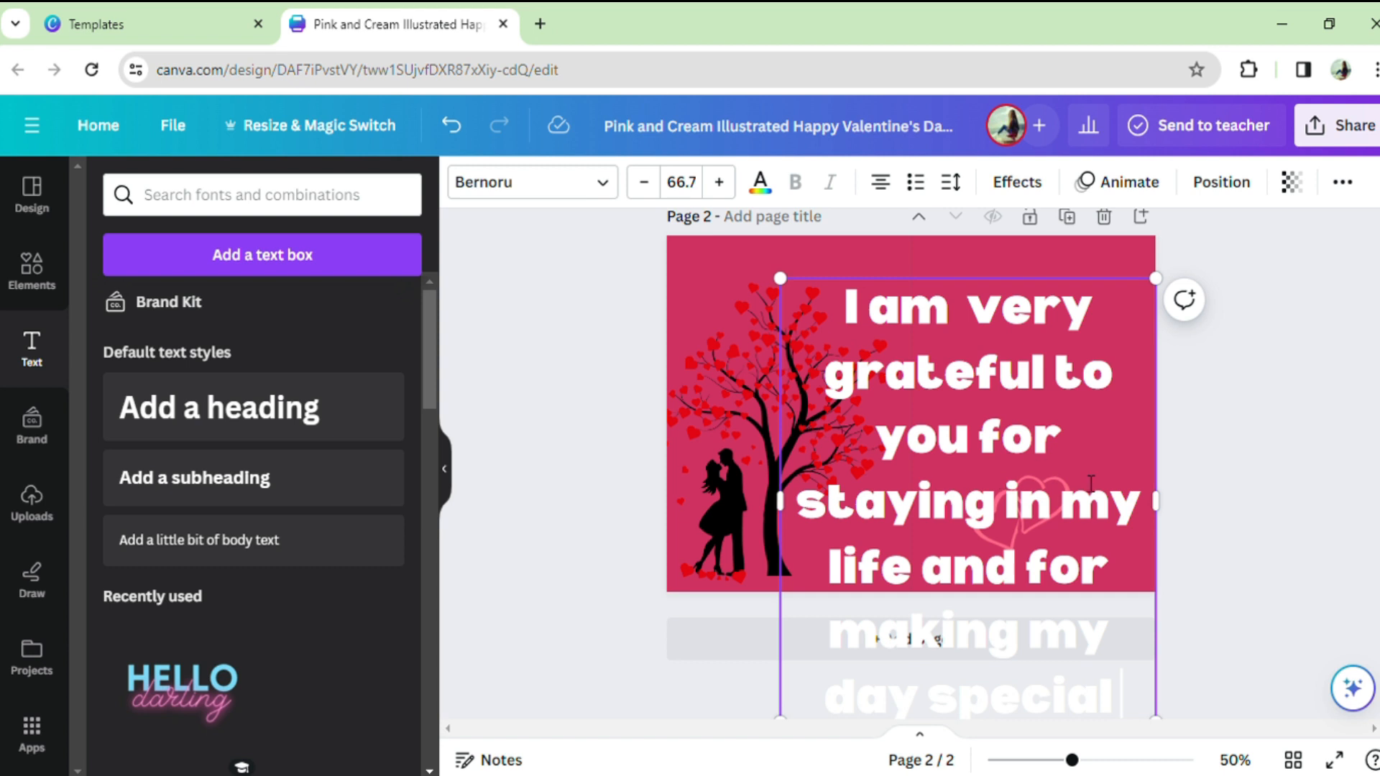
Step: Shrink the message text near the top of the right half and arrange "Thank you for everything" and the double hearts beneath it
drag(781, 279, 953, 483)
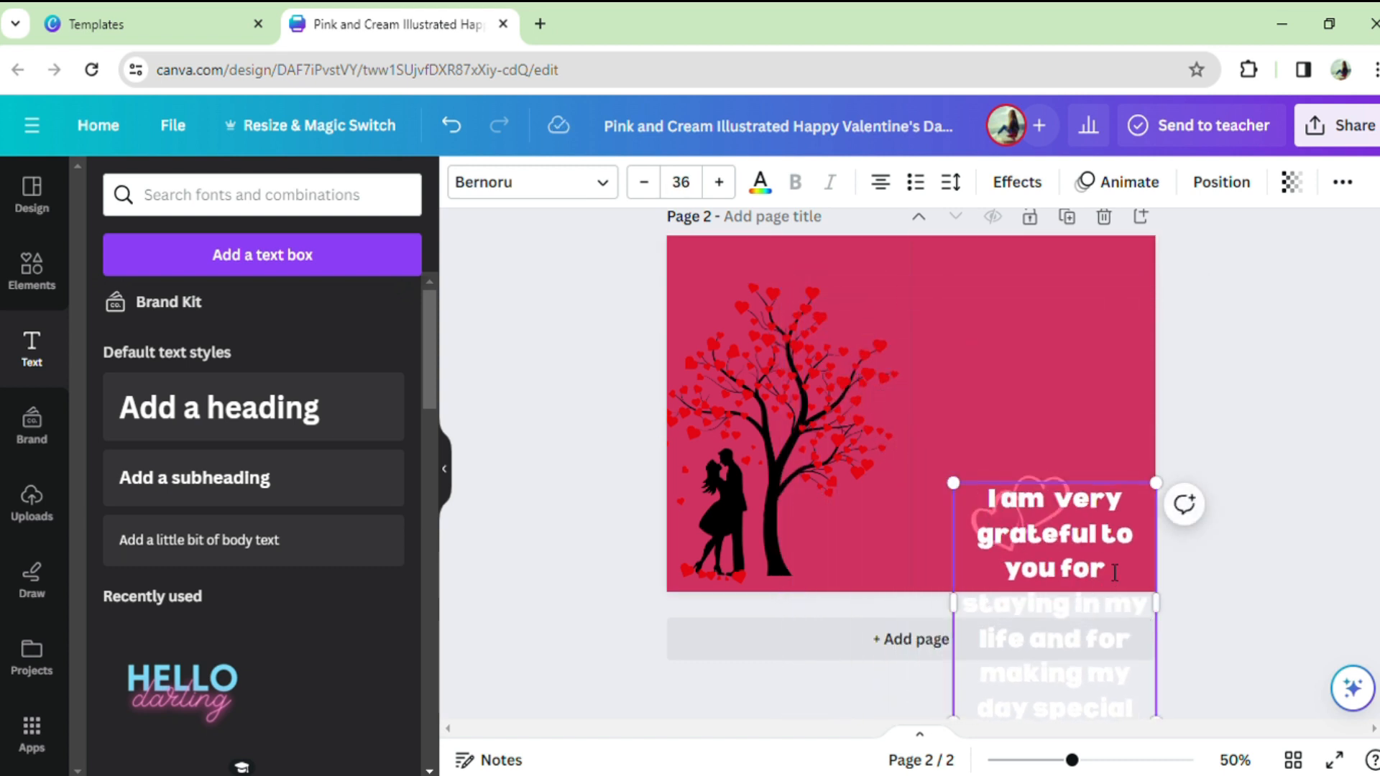
key(ctrl+a)
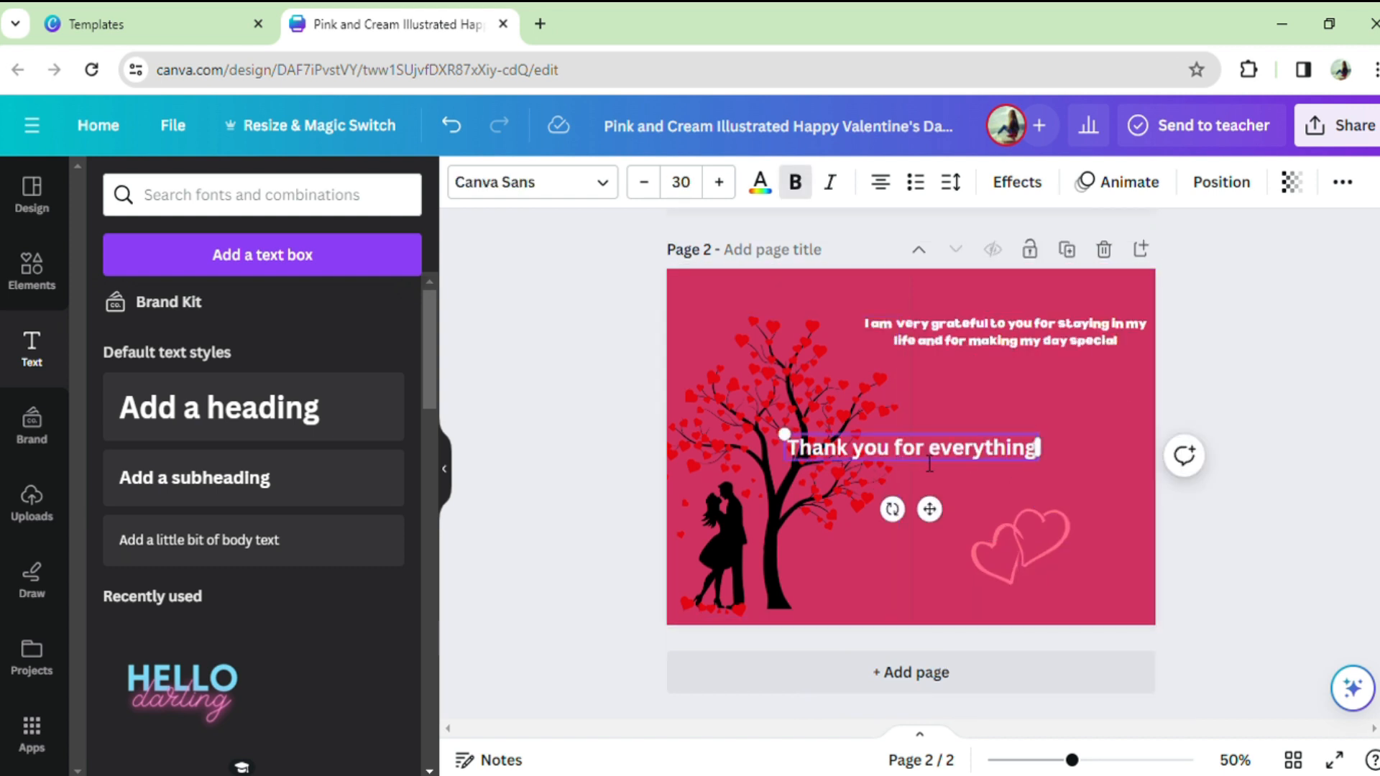
drag(946, 460, 1047, 419)
click(1020, 549)
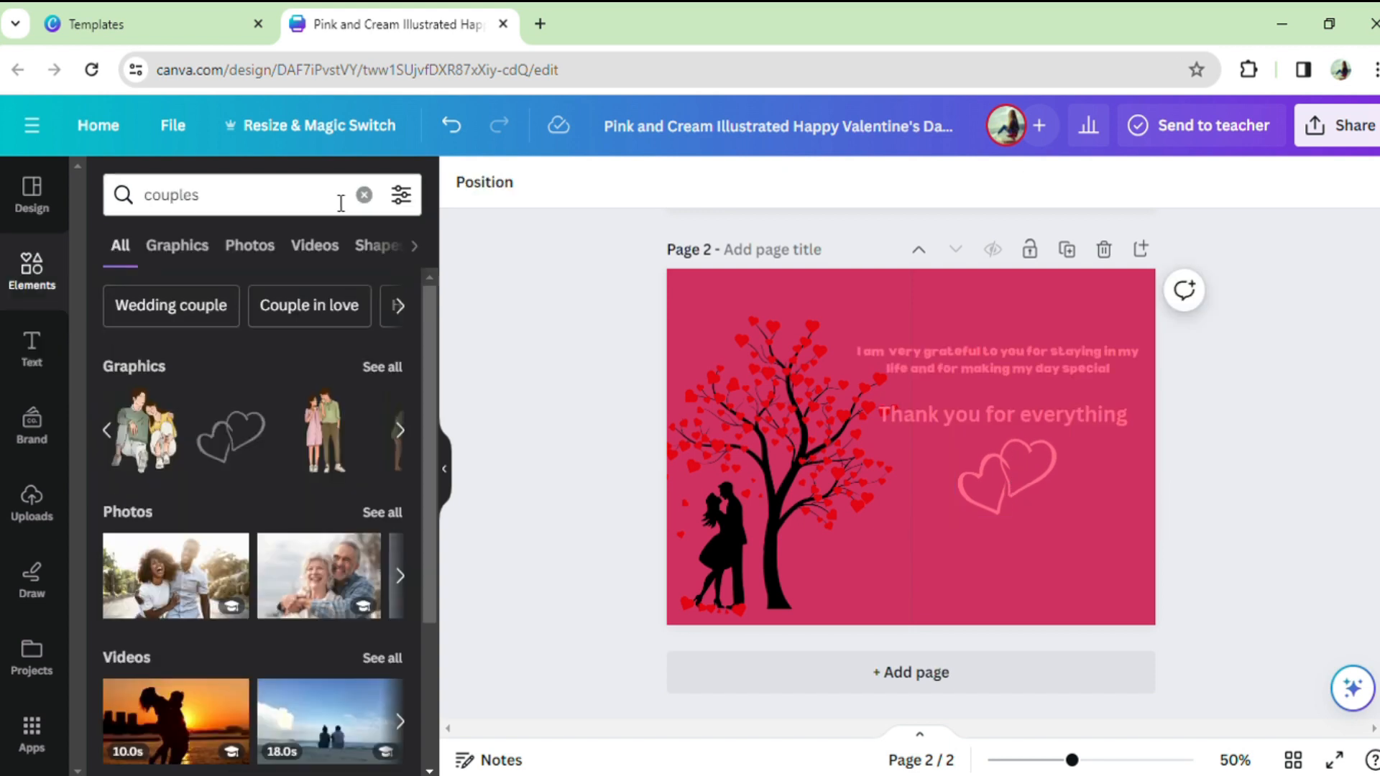
Step: Replace the elements library search with "flowers"
click(319, 200)
key(BackSpace)
key(BackSpace)
key(BackSpace)
key(BackSpace)
key(BackSpace)
key(BackSpace)
key(BackSpace)
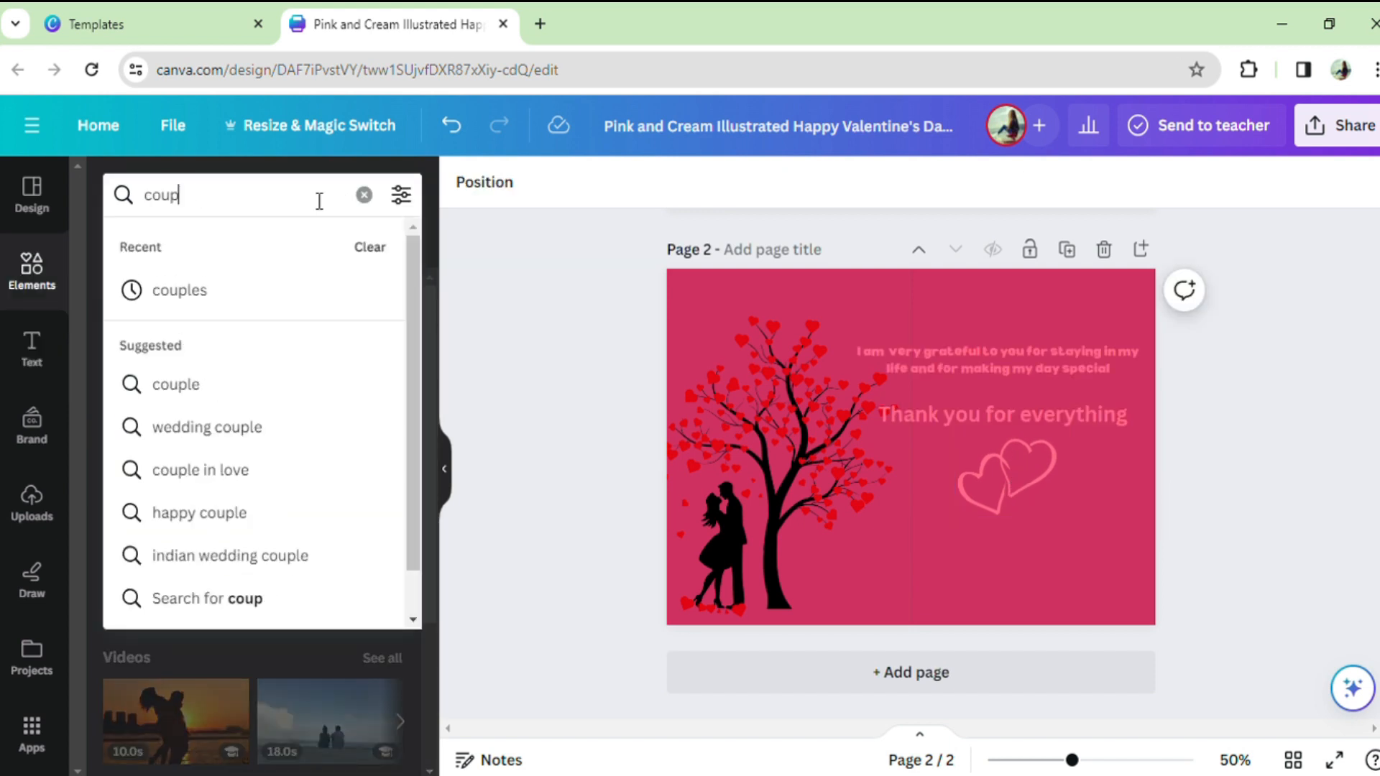
text(flowers)
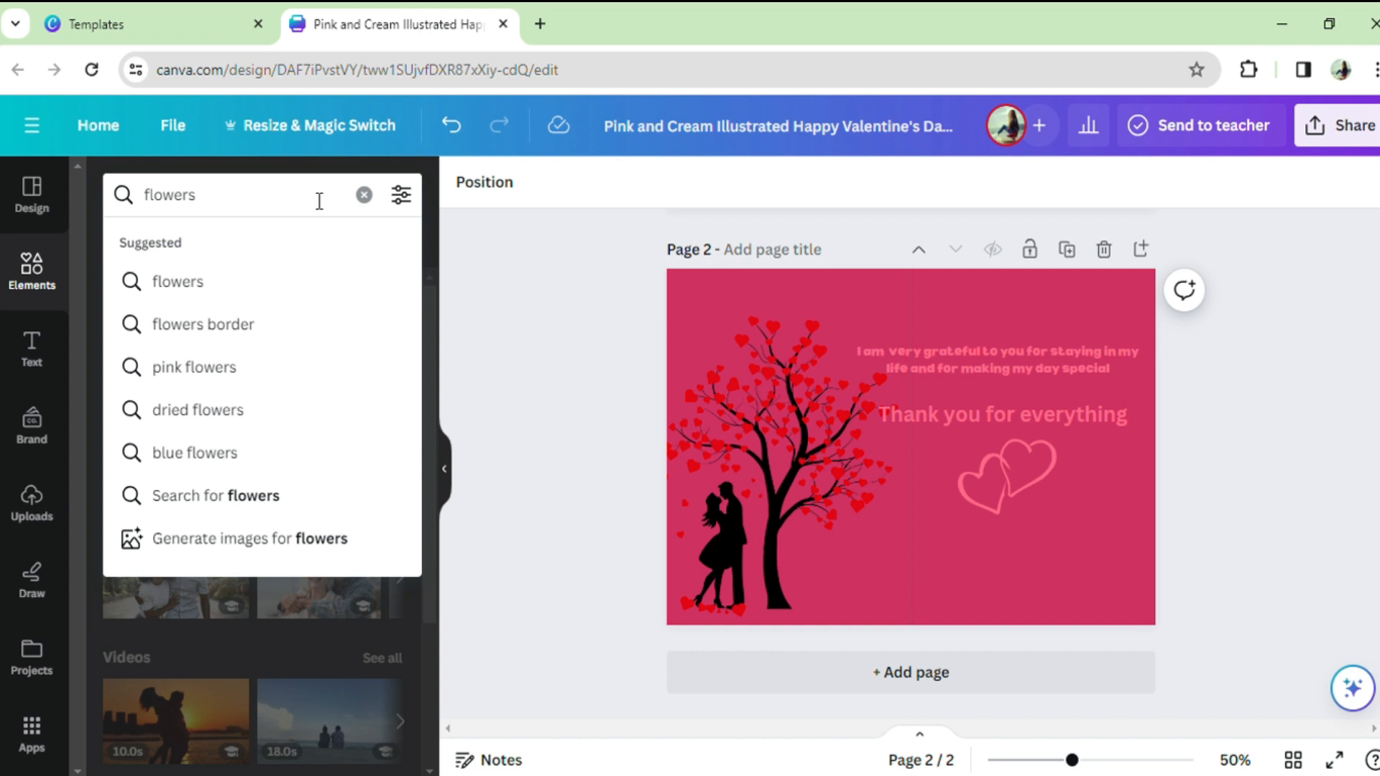
key(Return)
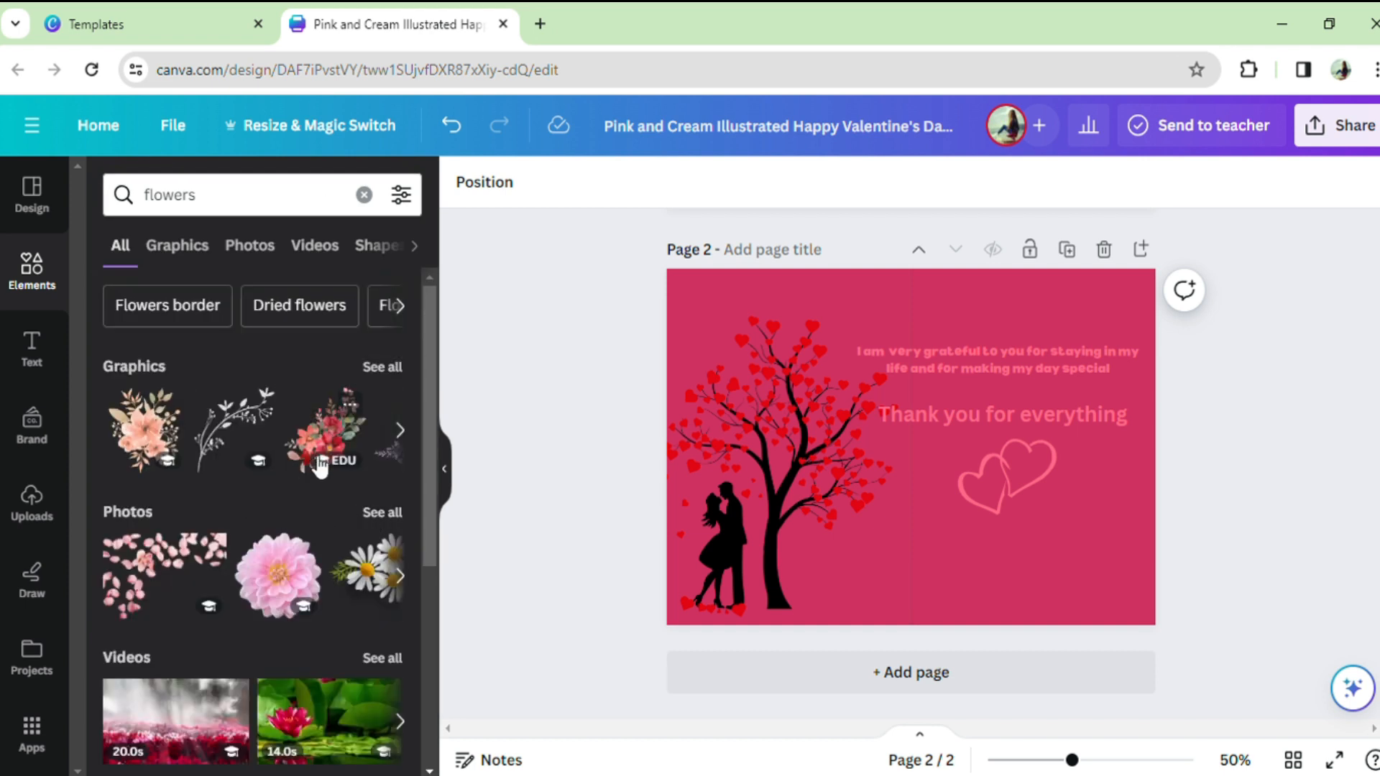
Step: Add the red and pink flower bouquet graphic to page 2 and place it in the card's lower right corner
click(333, 432)
drag(947, 486, 1090, 542)
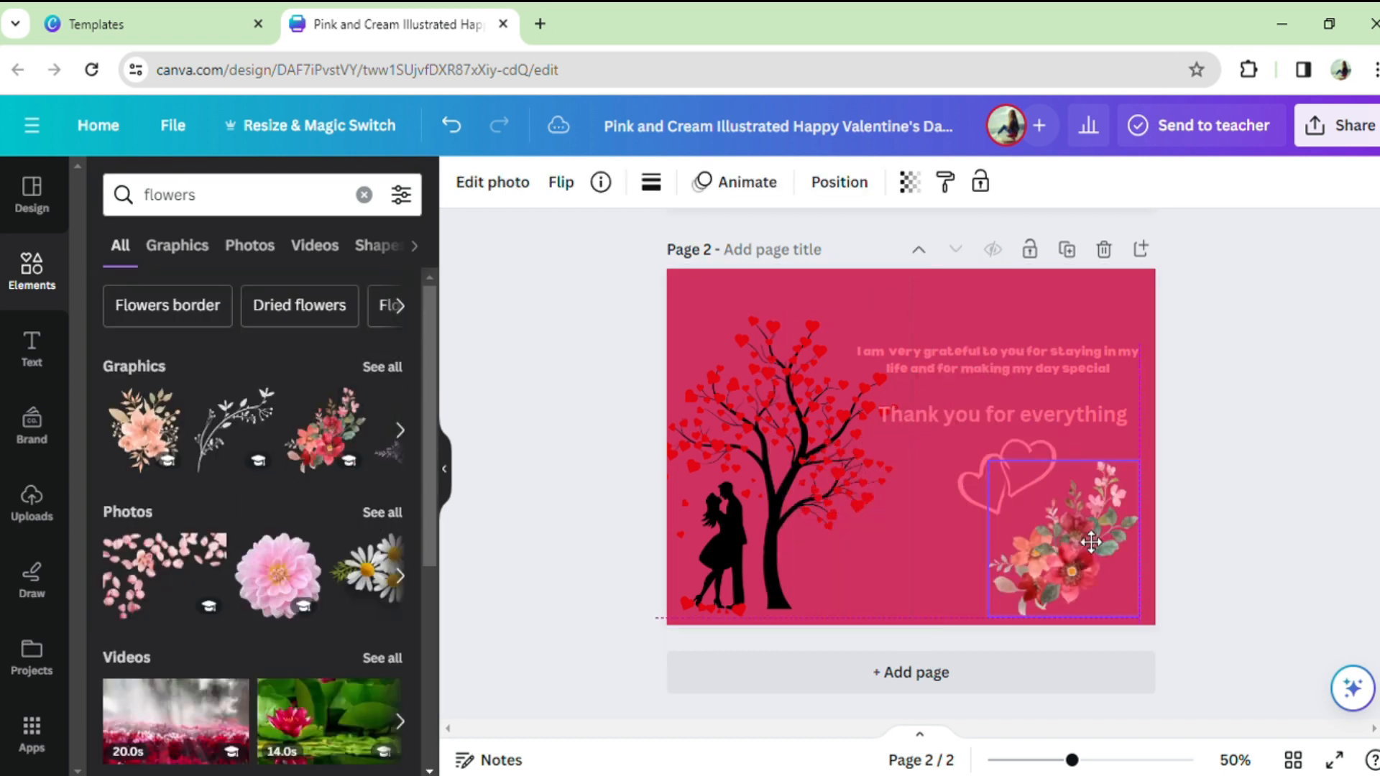
click(1250, 512)
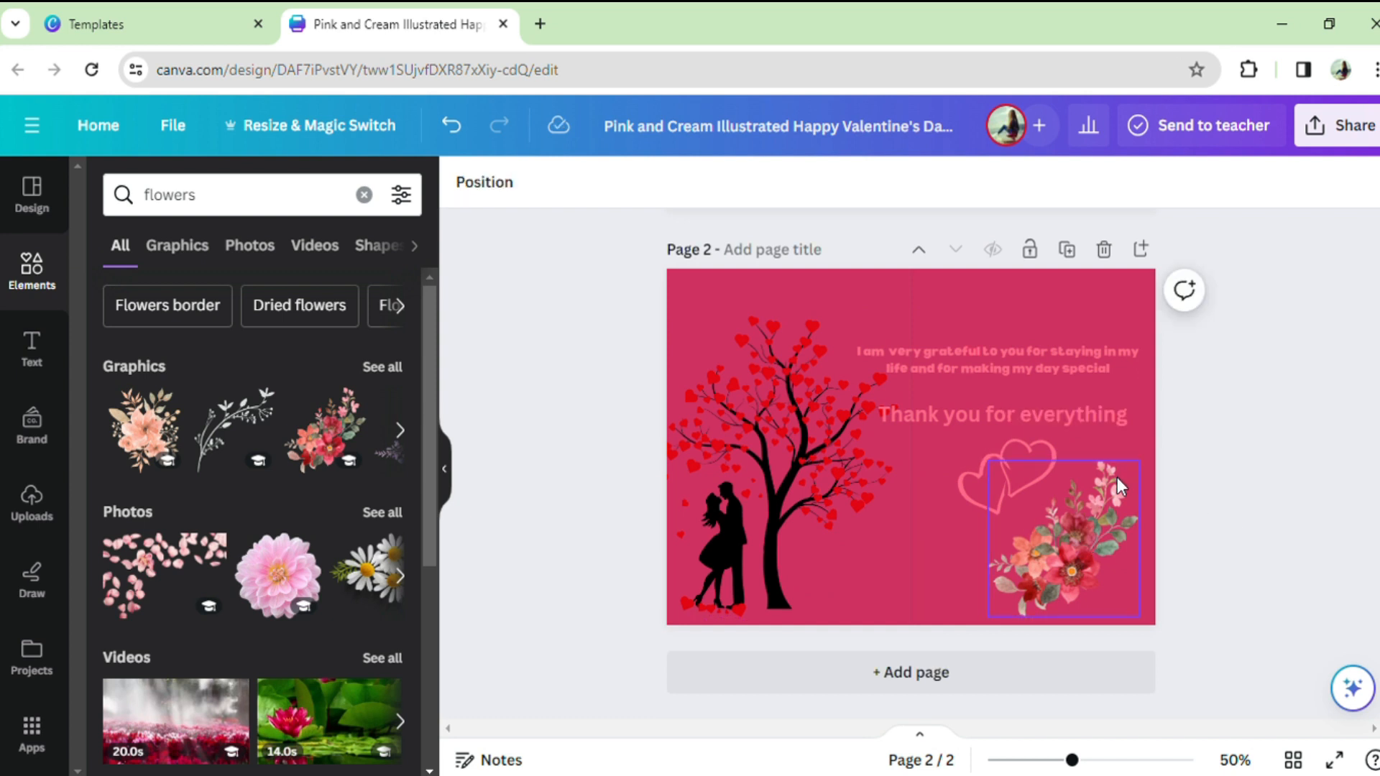
Step: Review both pages of the card and download all pages as PNG at size ×1
scroll(900, 562, up, 5)
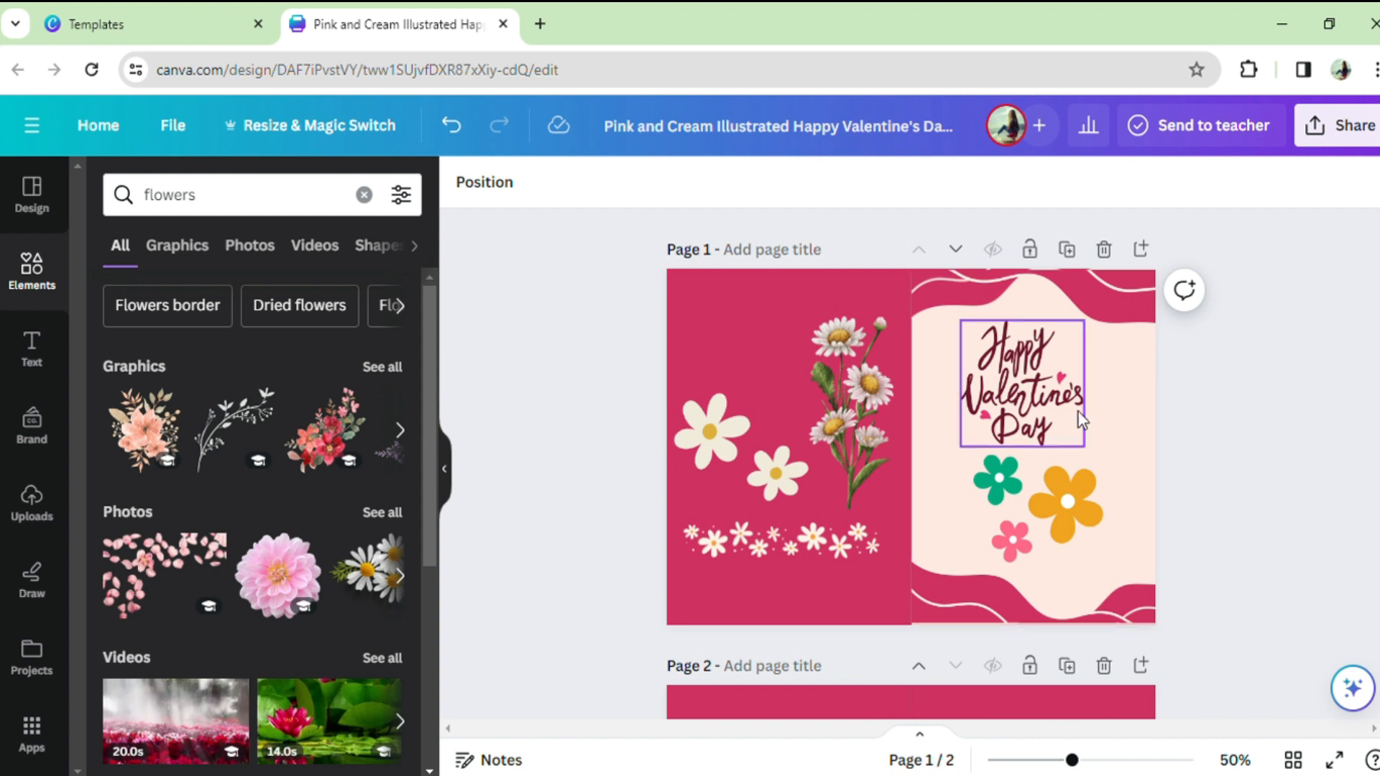
scroll(1126, 446, down, 5)
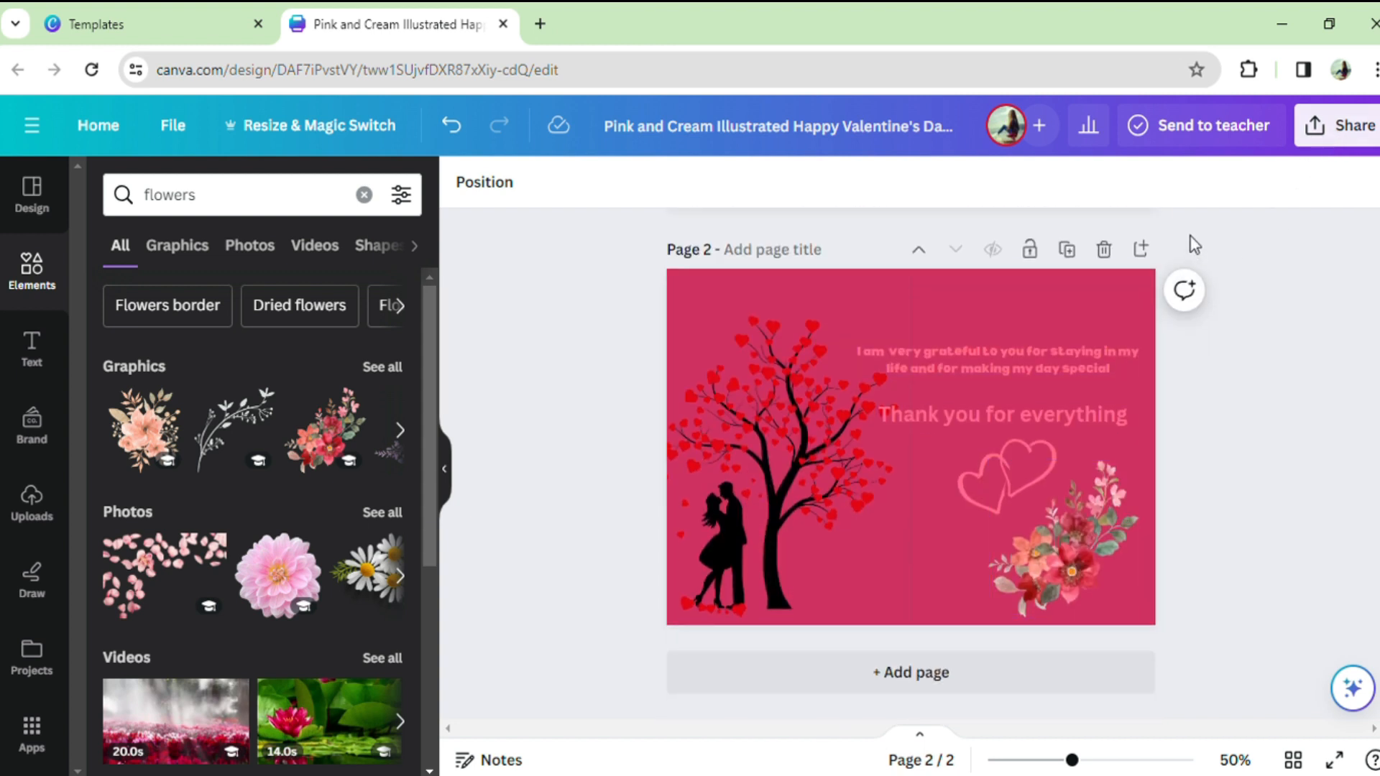
scroll(1272, 271, up, 5)
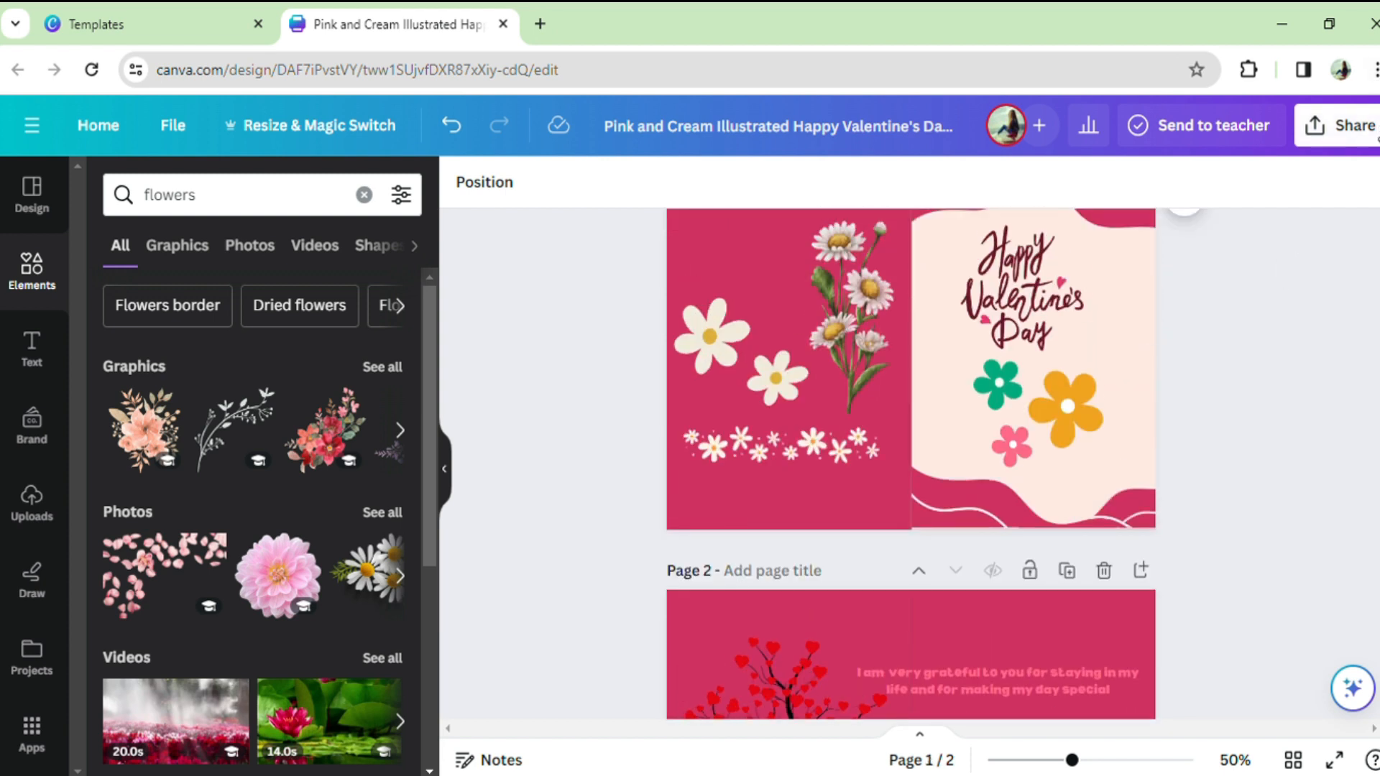
click(1336, 125)
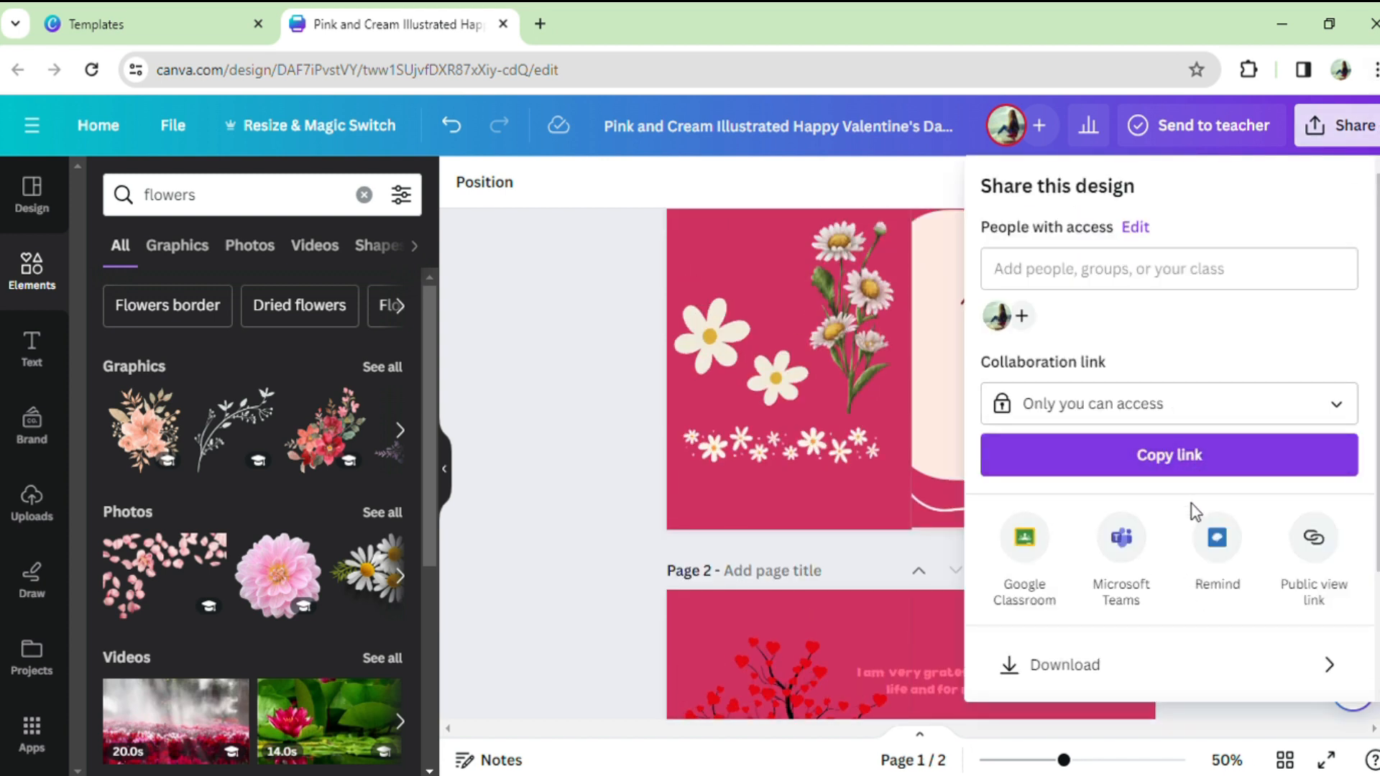
click(1112, 674)
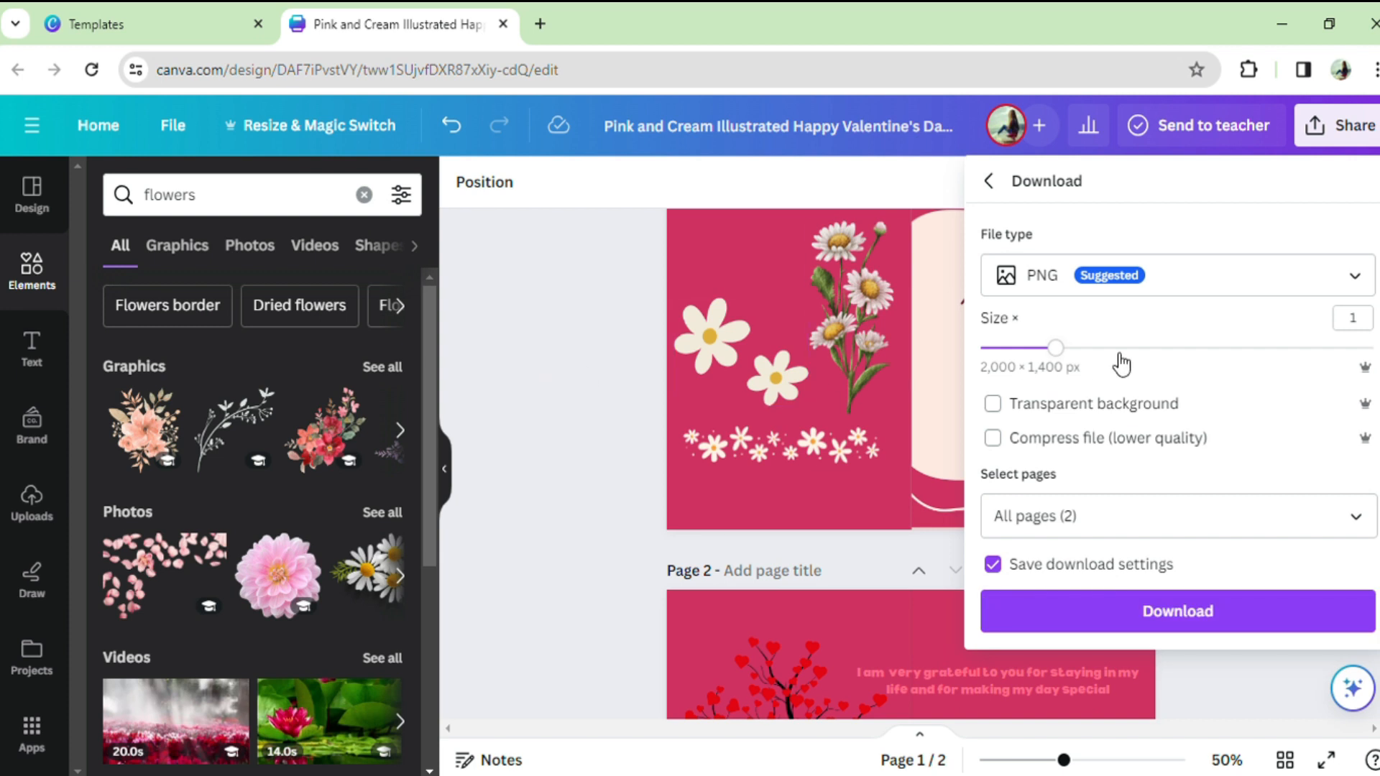
click(1222, 622)
scroll(922, 466, down, 5)
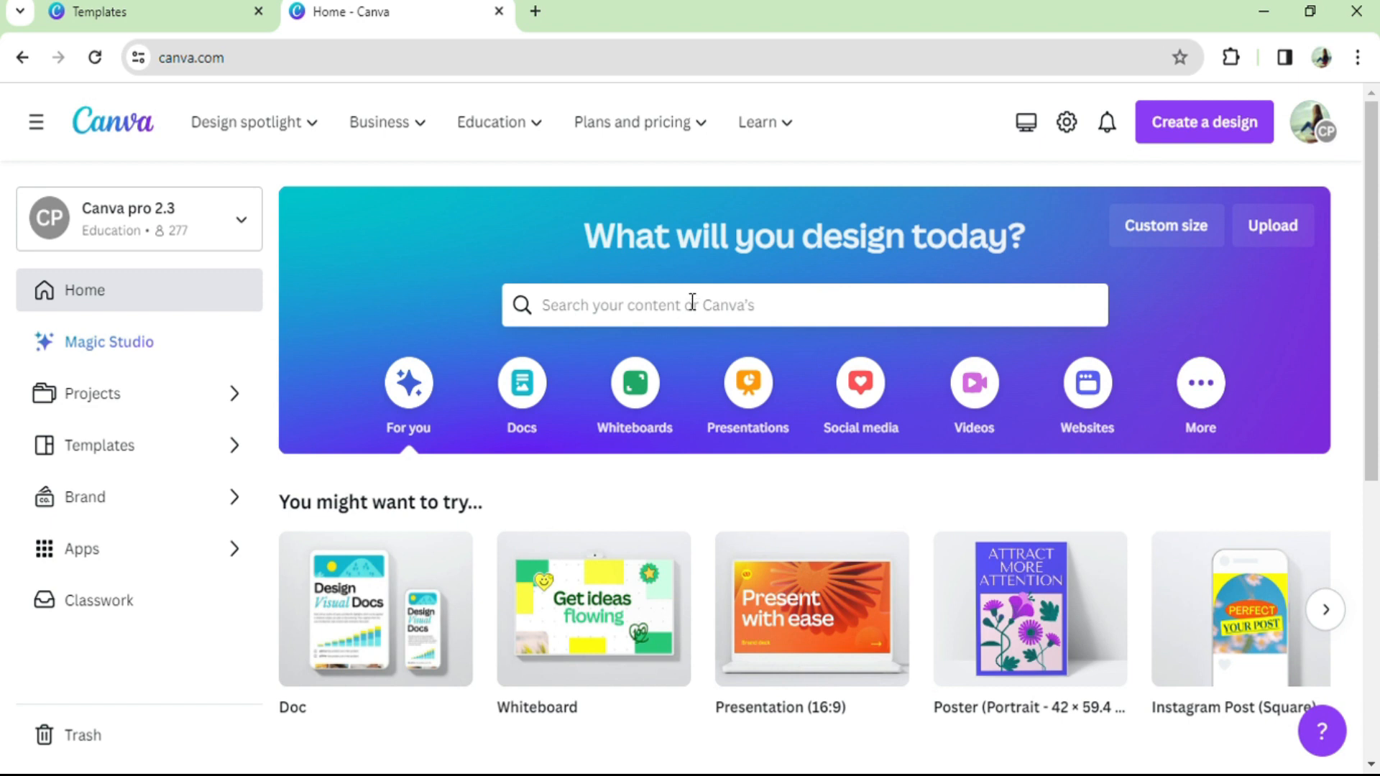
Step: Search the templates for "valentines daycorporate templates" and open the red paper-heart "Happy valentines day facebook post" template for customizing
click(690, 320)
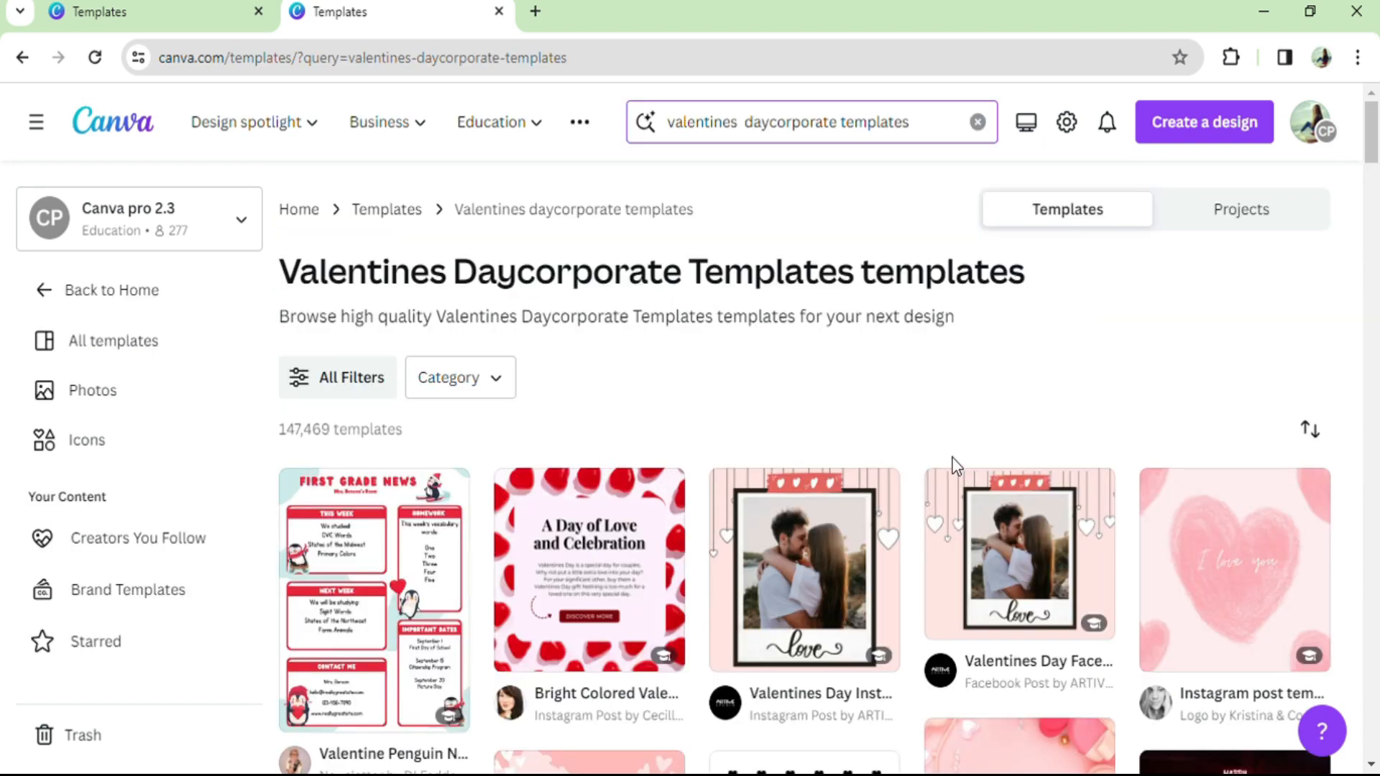
scroll(959, 464, down, 2)
scroll(959, 464, down, 3)
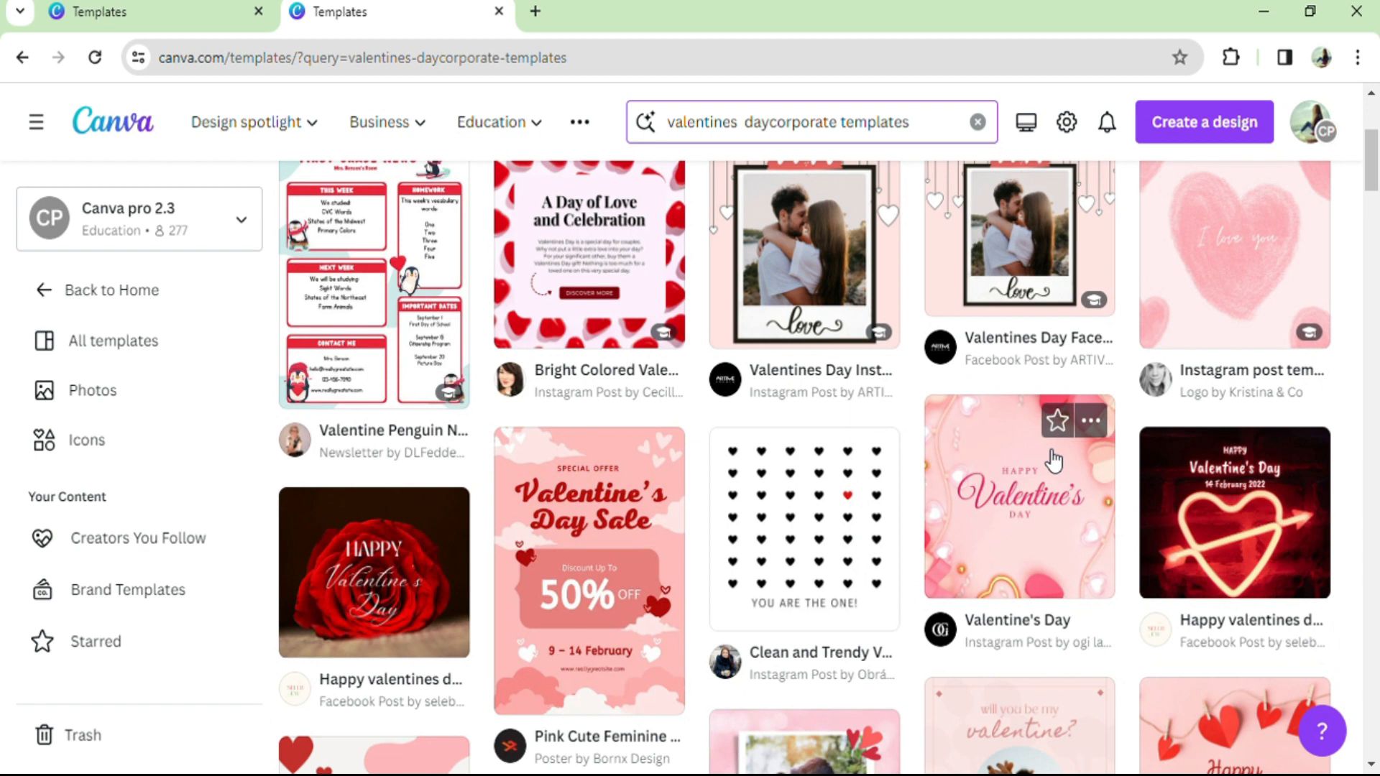
scroll(1053, 460, down, 3)
click(1016, 441)
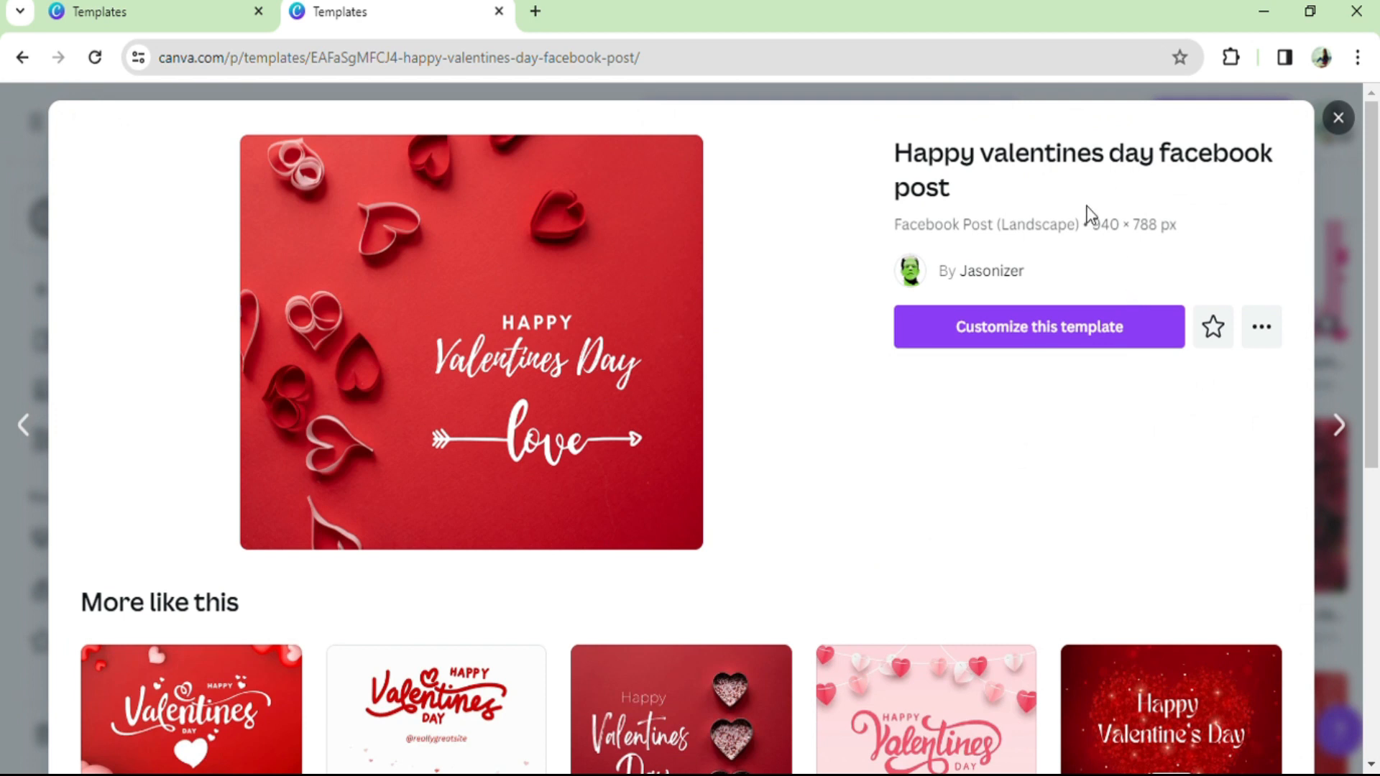
click(1060, 332)
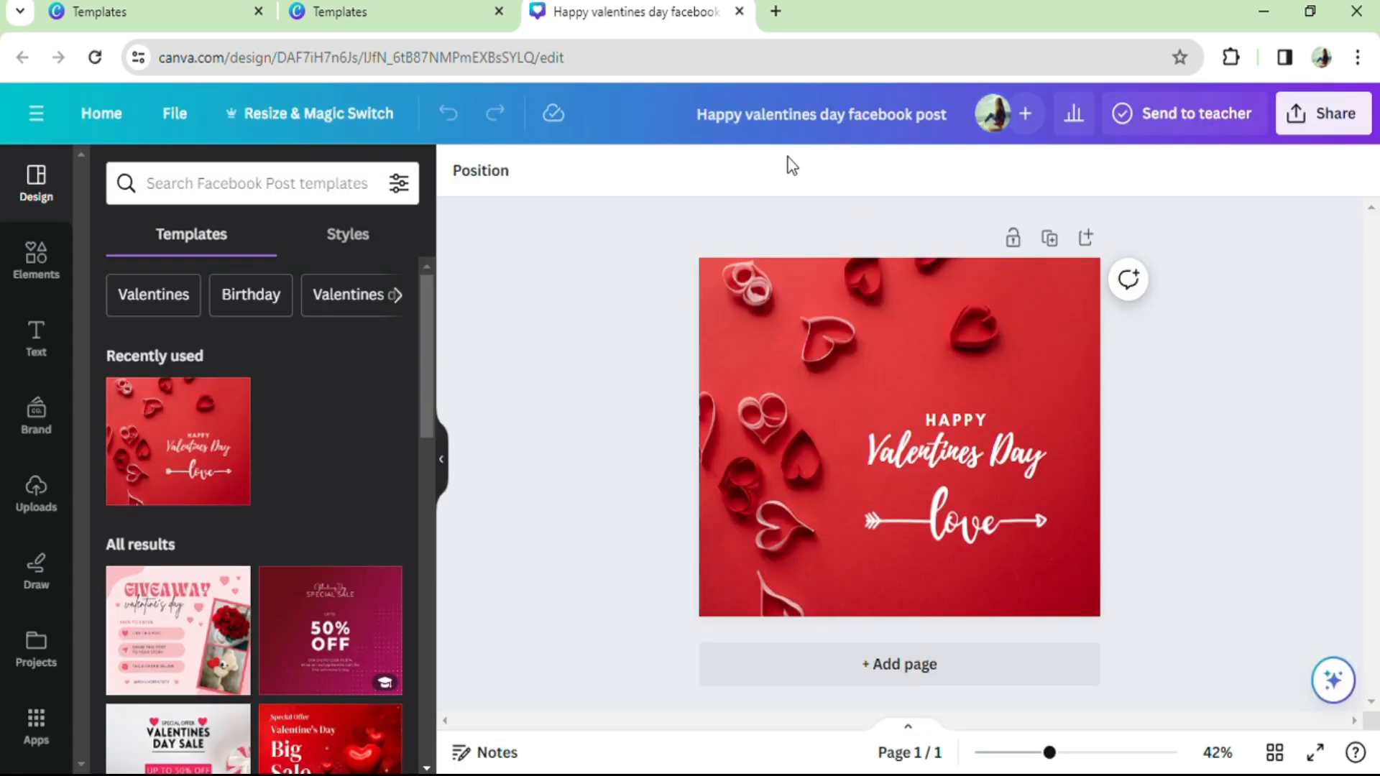
Step: Create a resized copy of the Facebook post as a Folded Card (Portrait), 10 × 7 in, and open the copy
click(323, 126)
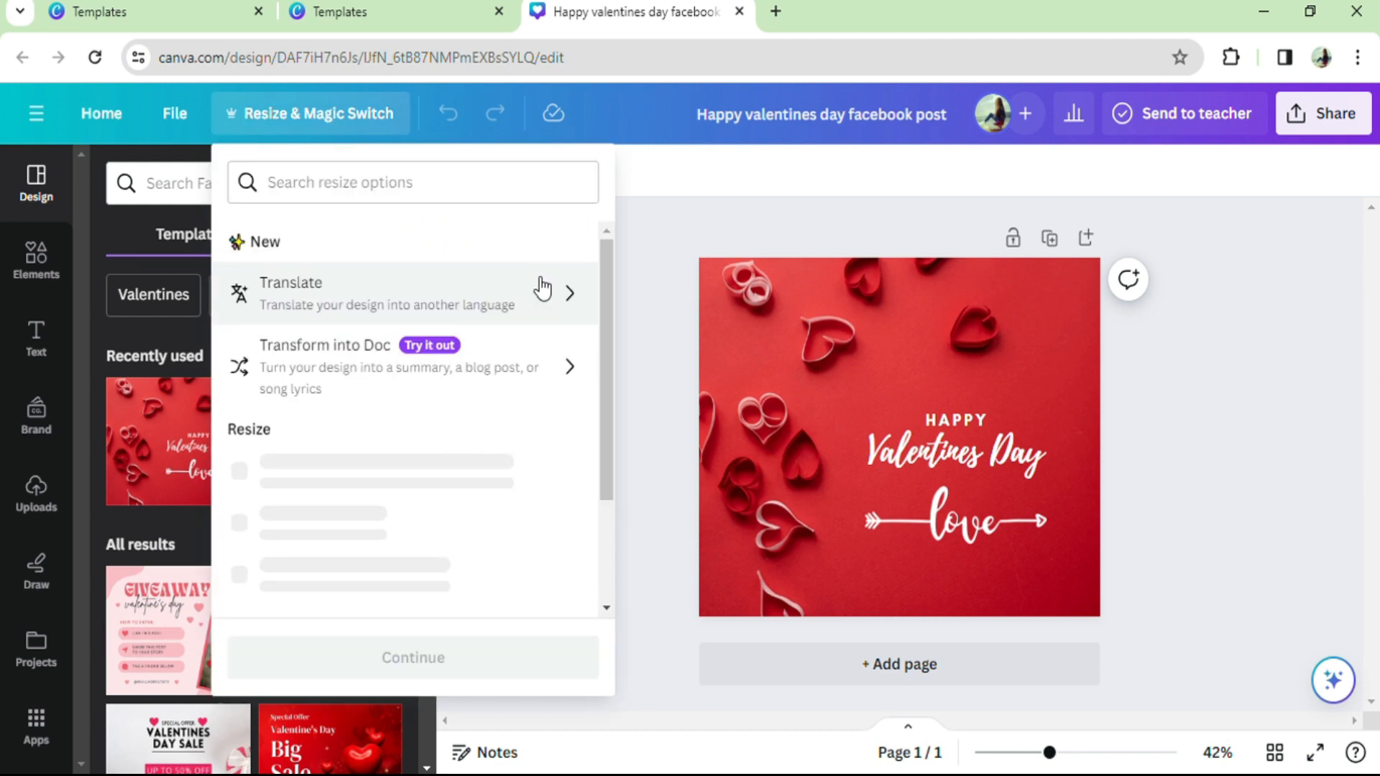
click(477, 186)
text(fol)
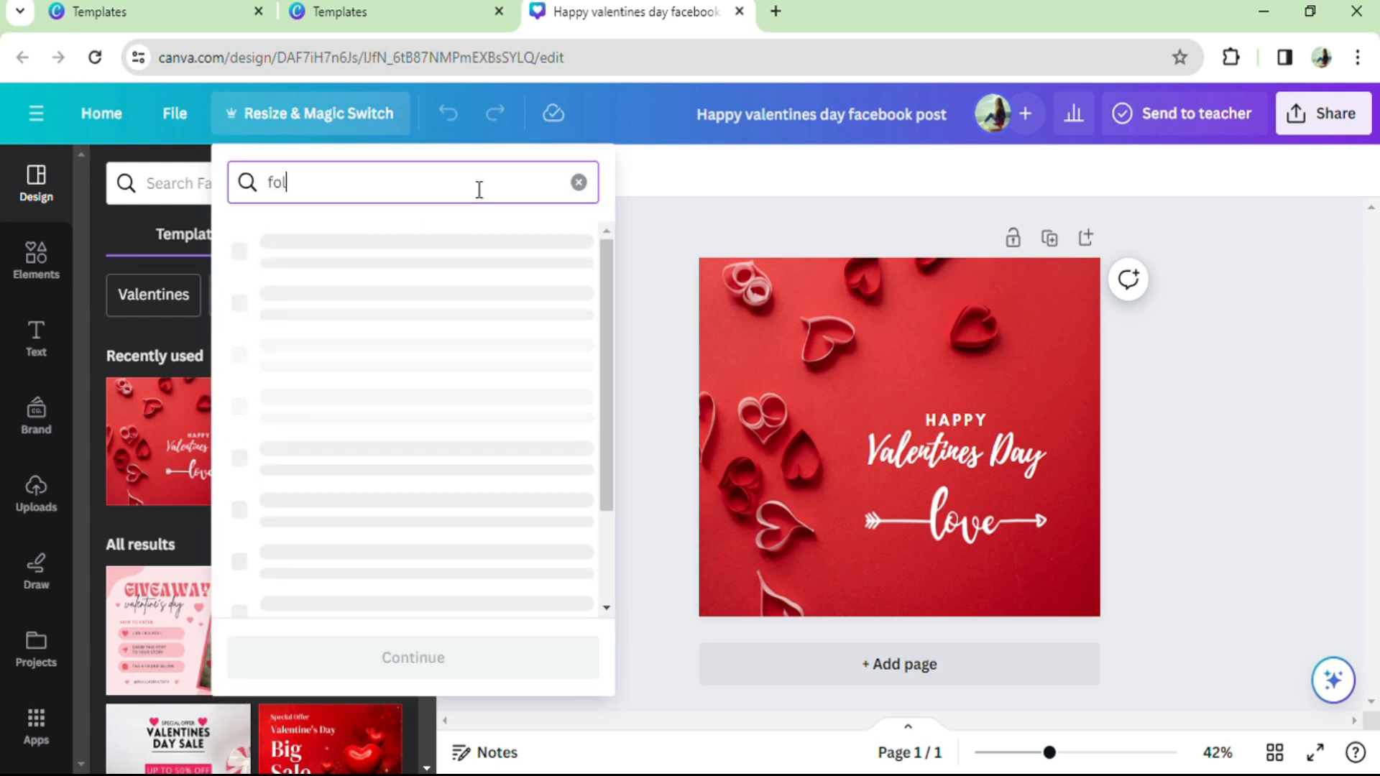
text(ded card)
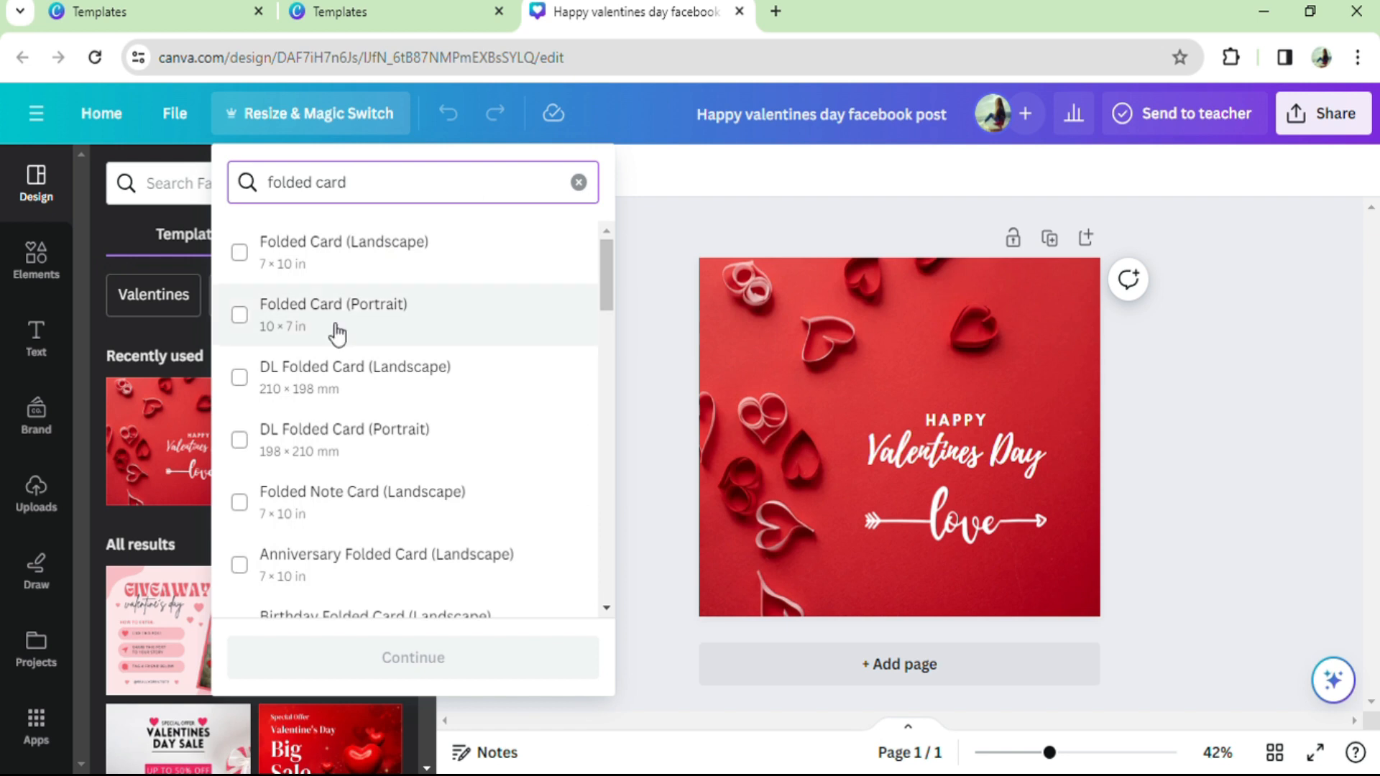
click(360, 317)
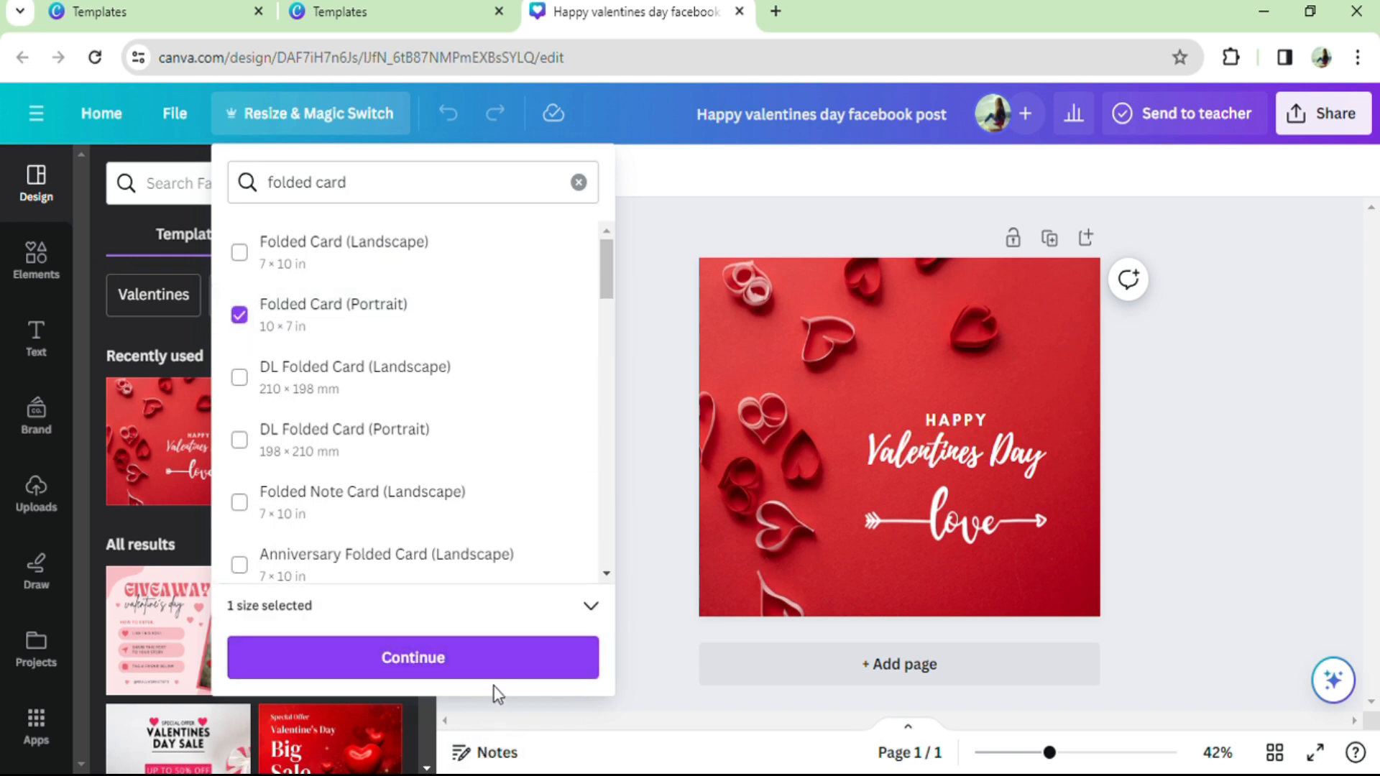
click(494, 664)
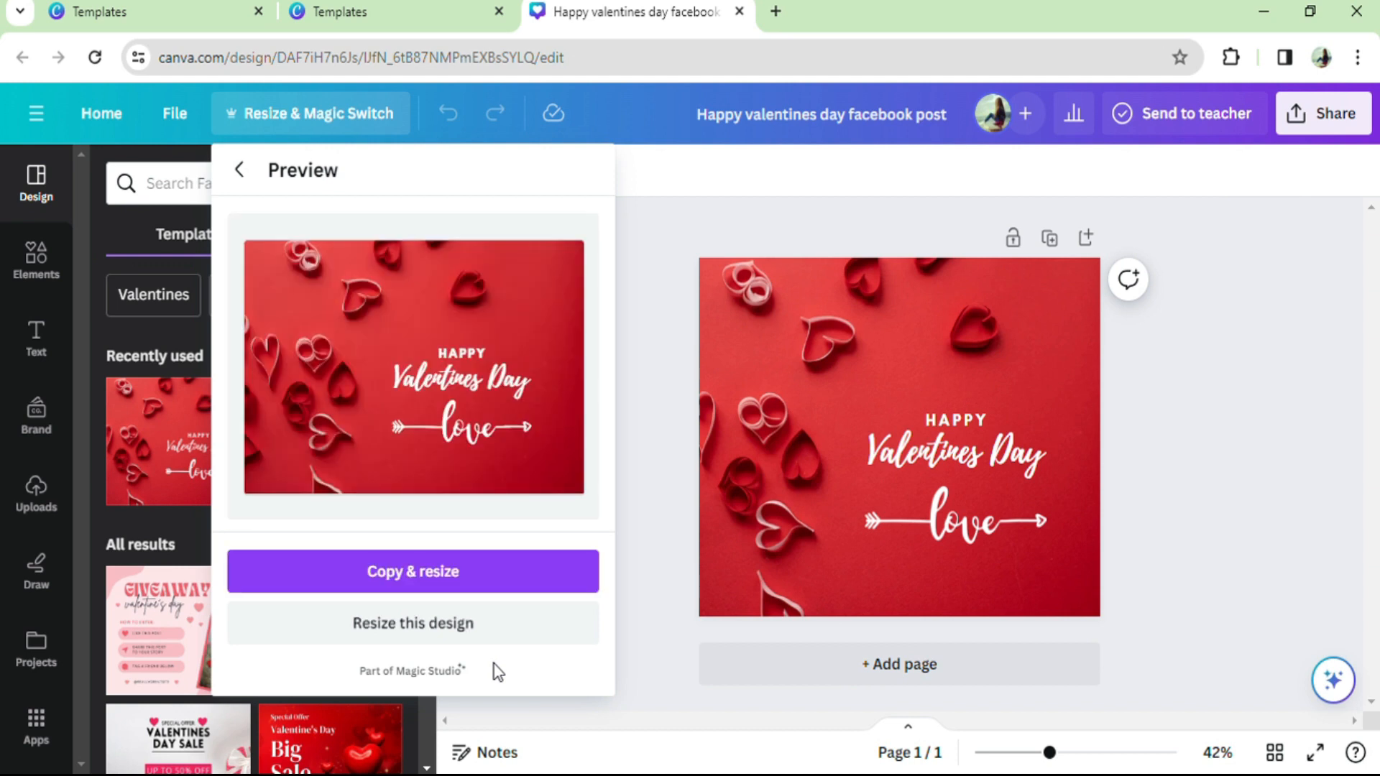
click(481, 572)
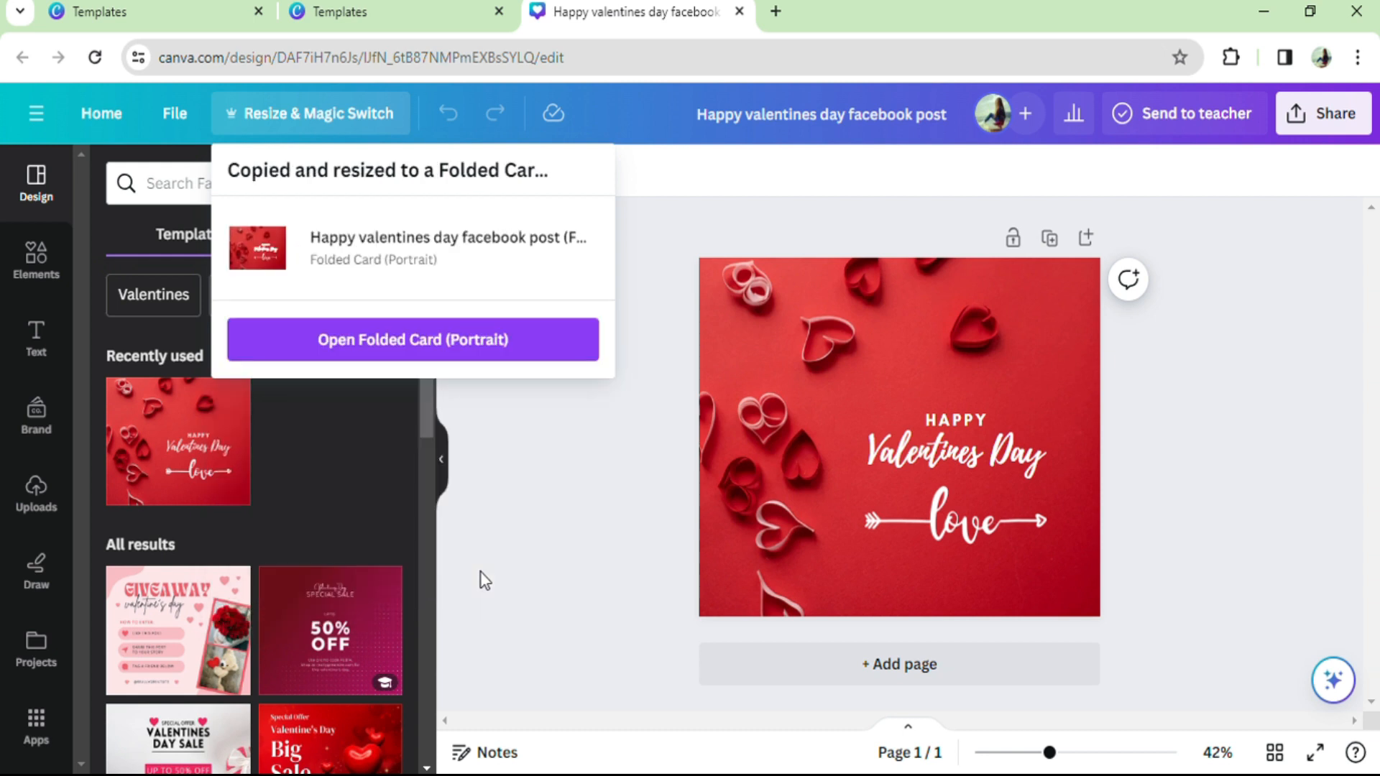
click(530, 336)
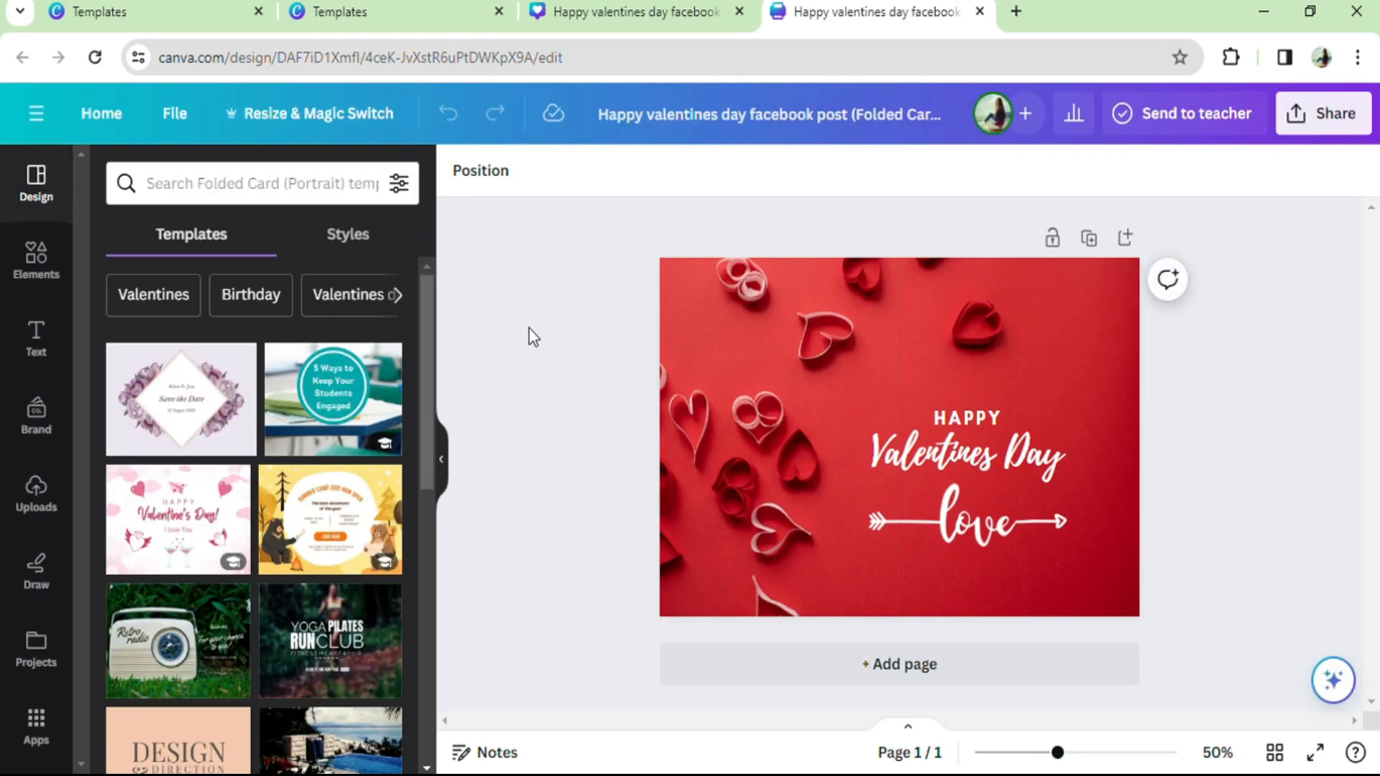
Step: Narrow the red paper-heart background photo from its left edge and align it to the card's right side, leaving the left portion blank
drag(659, 437, 819, 439)
drag(1151, 454, 1110, 460)
drag(998, 499, 1039, 499)
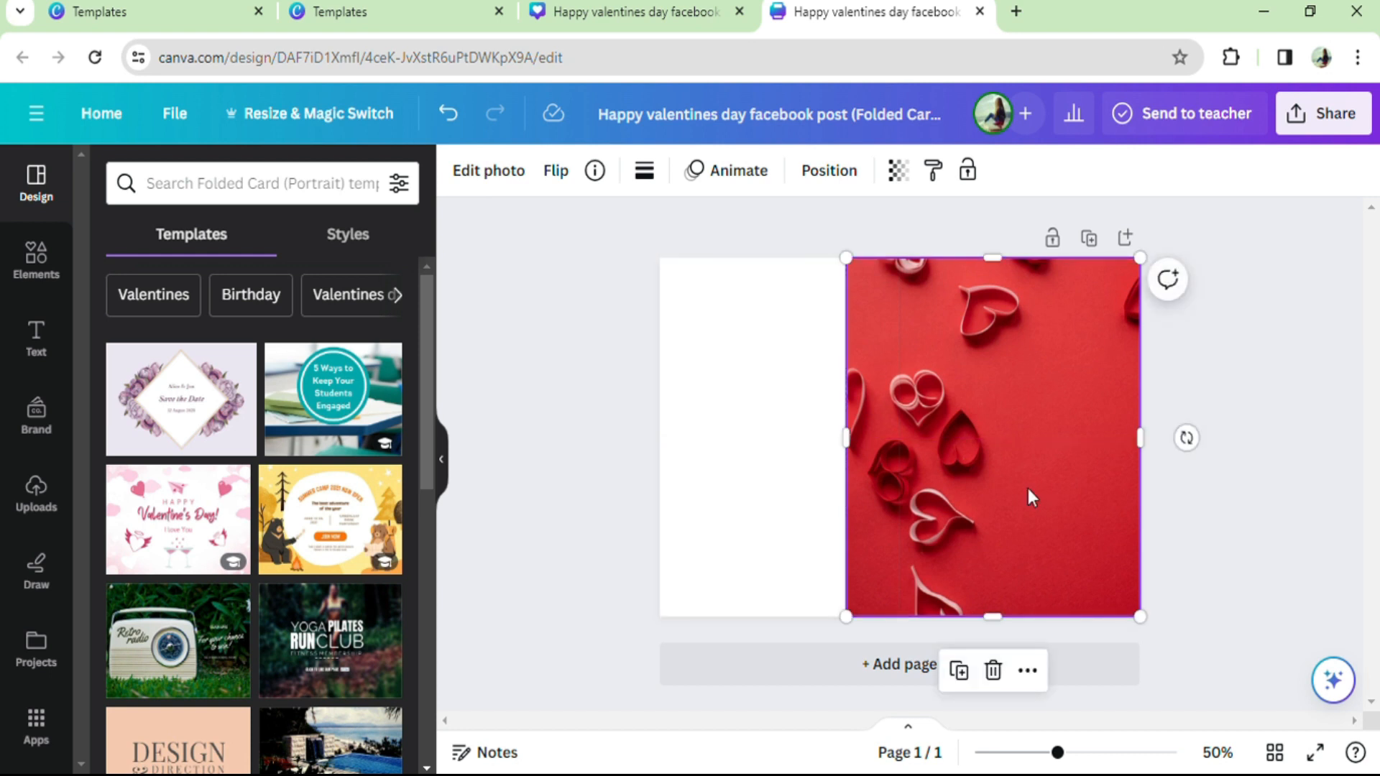
Step: Add a second page with body text "To love is nothing, to be loved is something, but to love and be loved. thats everything" on the right half
click(891, 664)
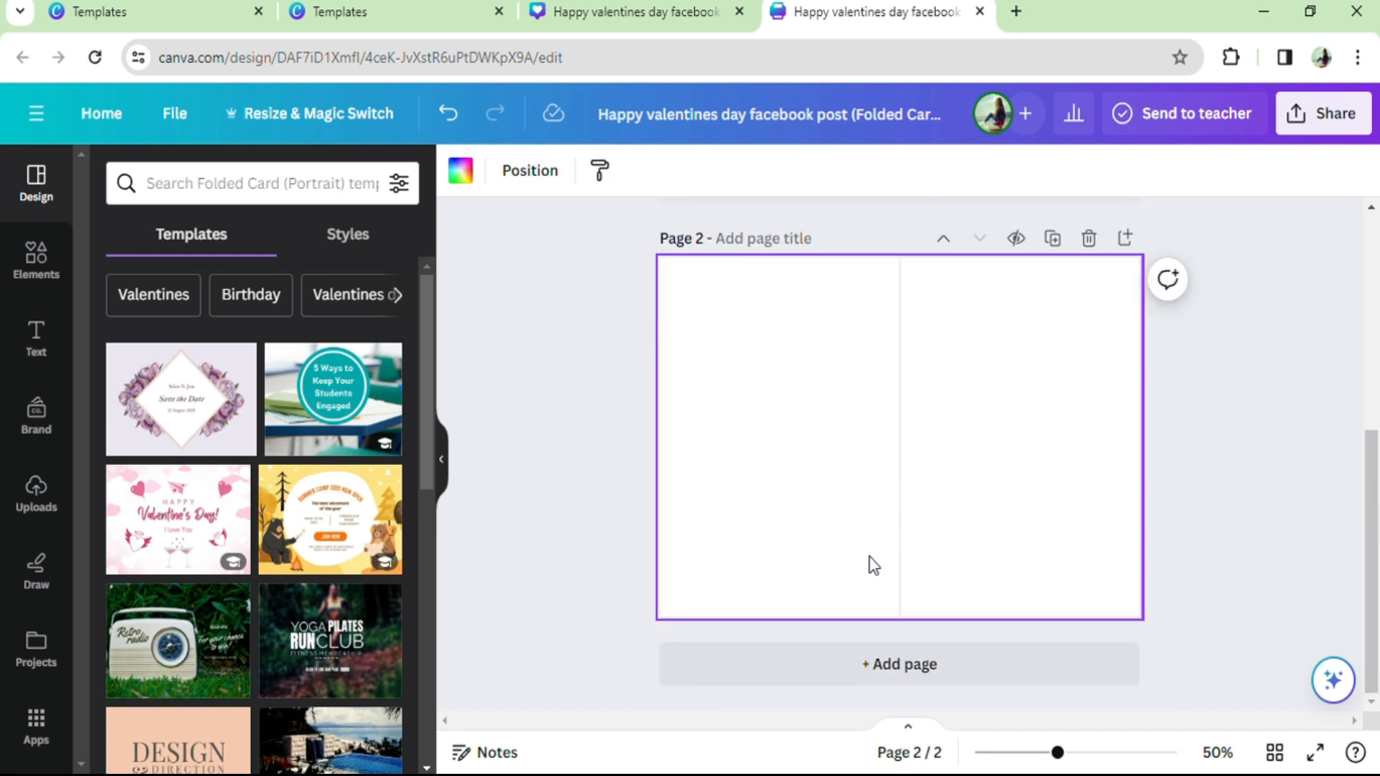
click(33, 343)
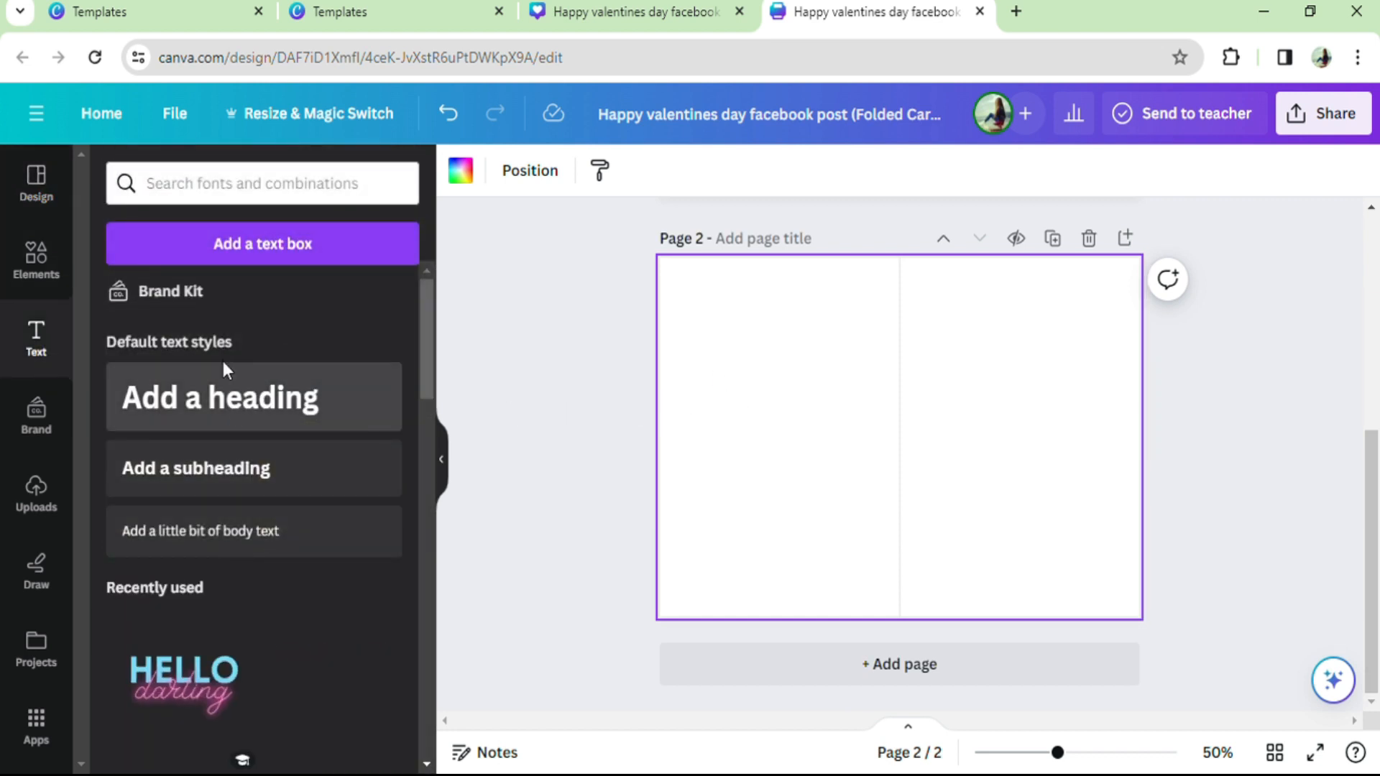
click(279, 528)
drag(913, 472, 985, 359)
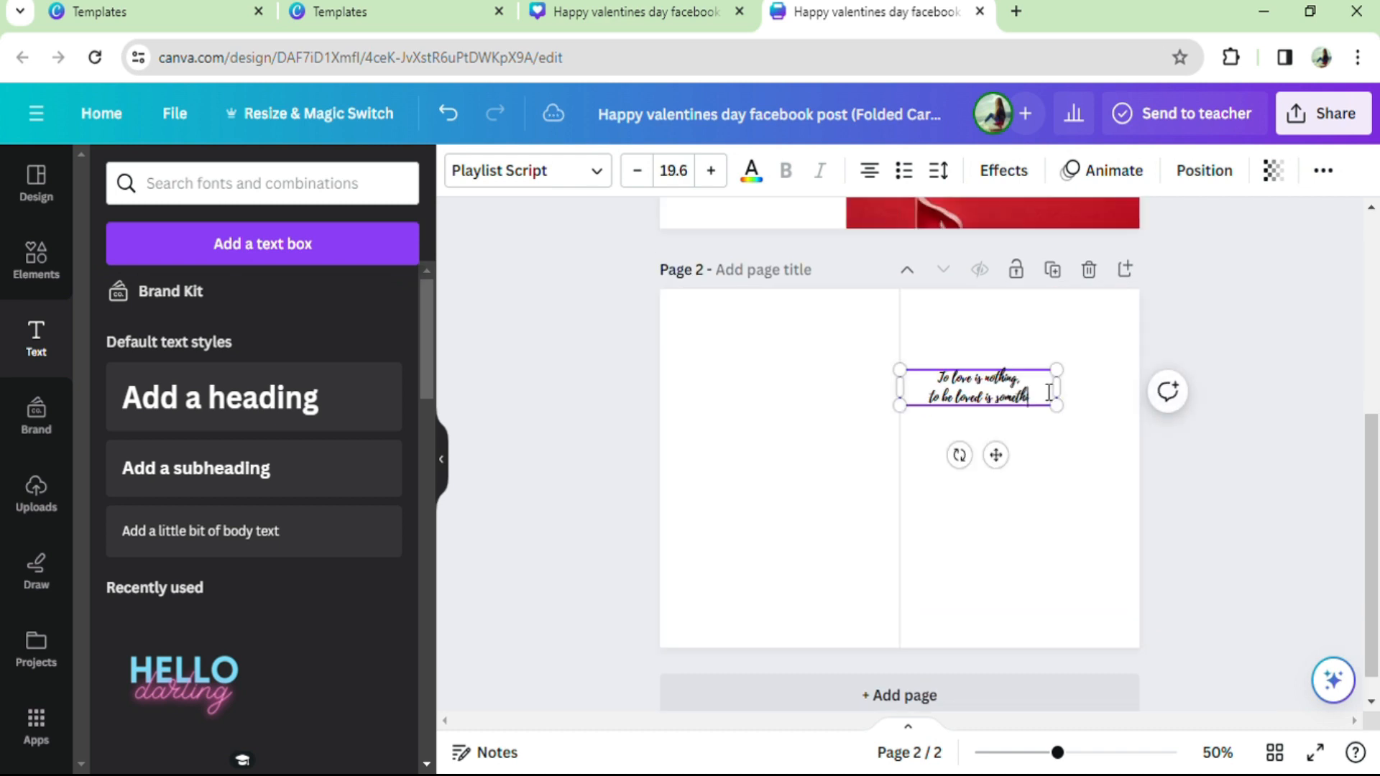
text(ng.)
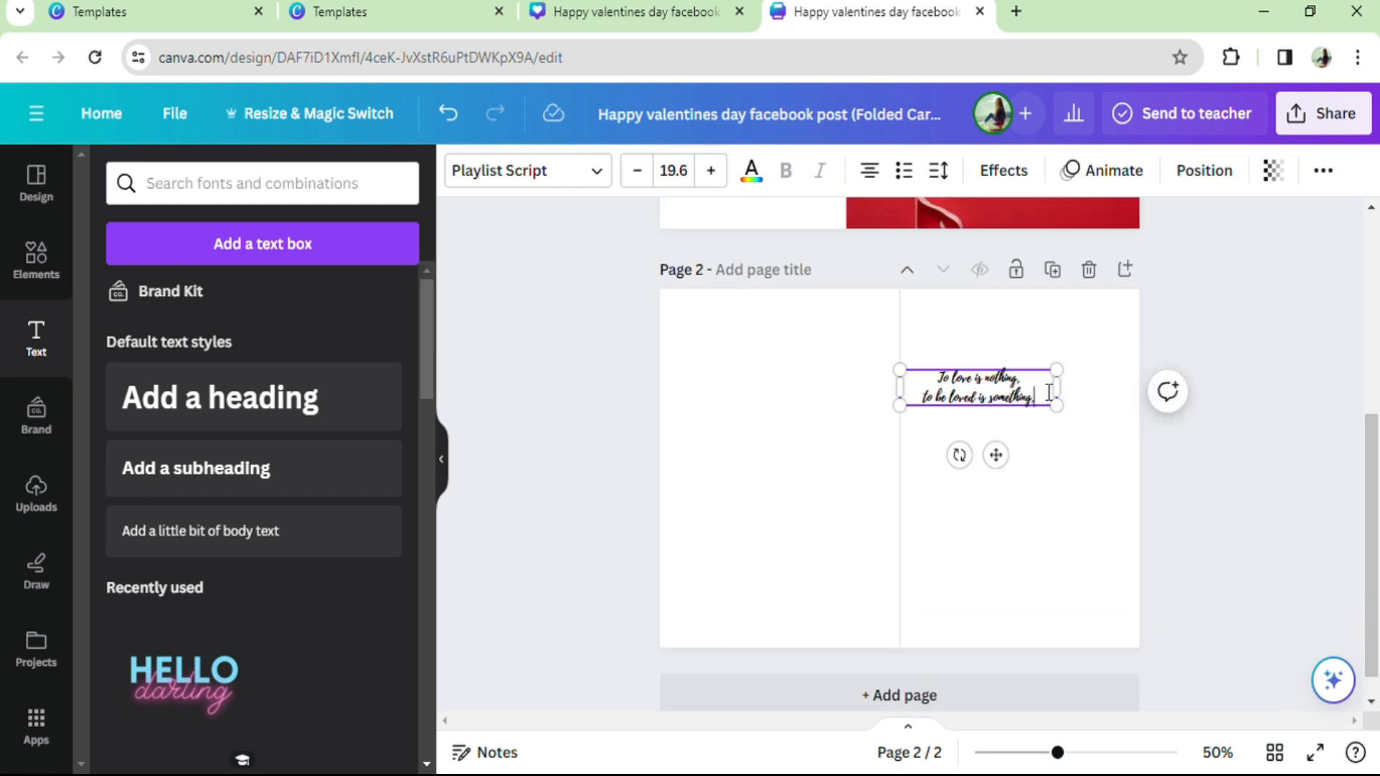
key(Return)
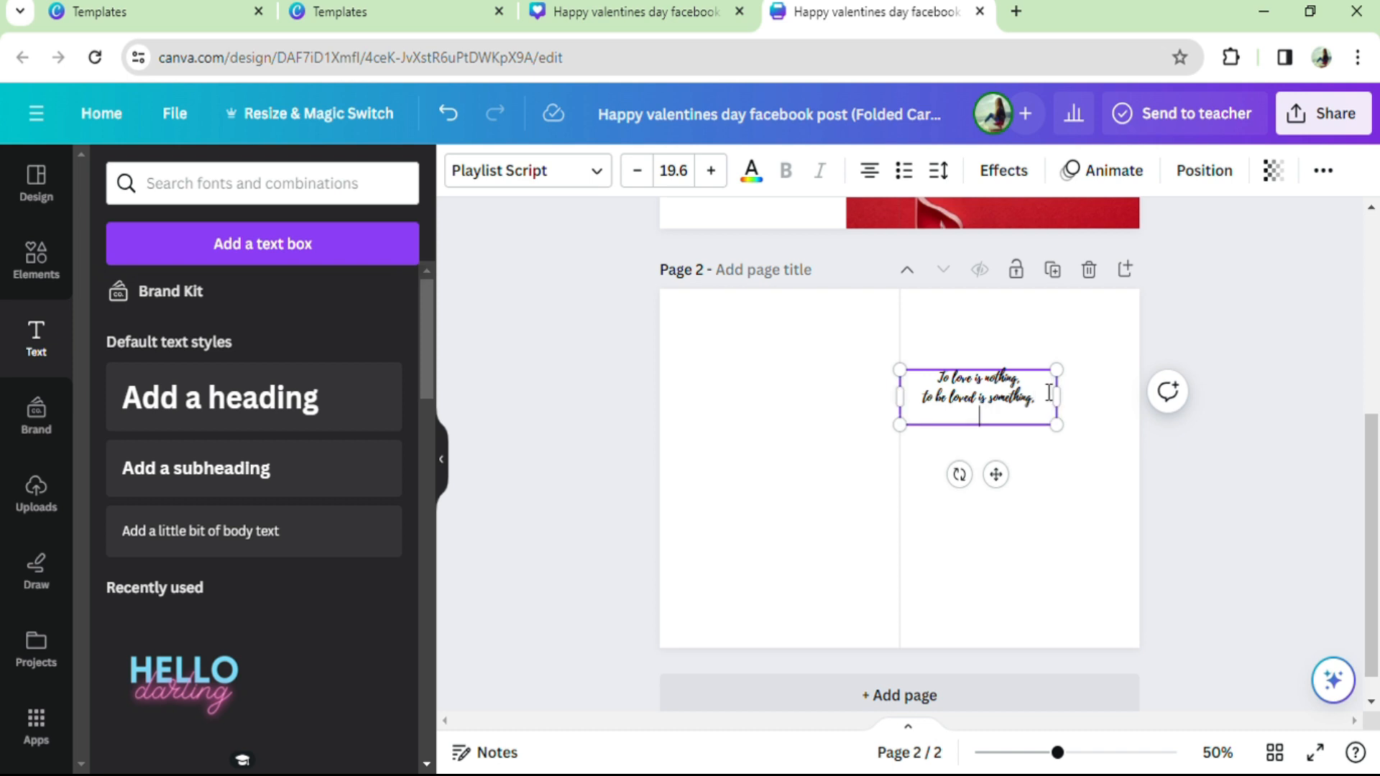
text(but to love and be loved,)
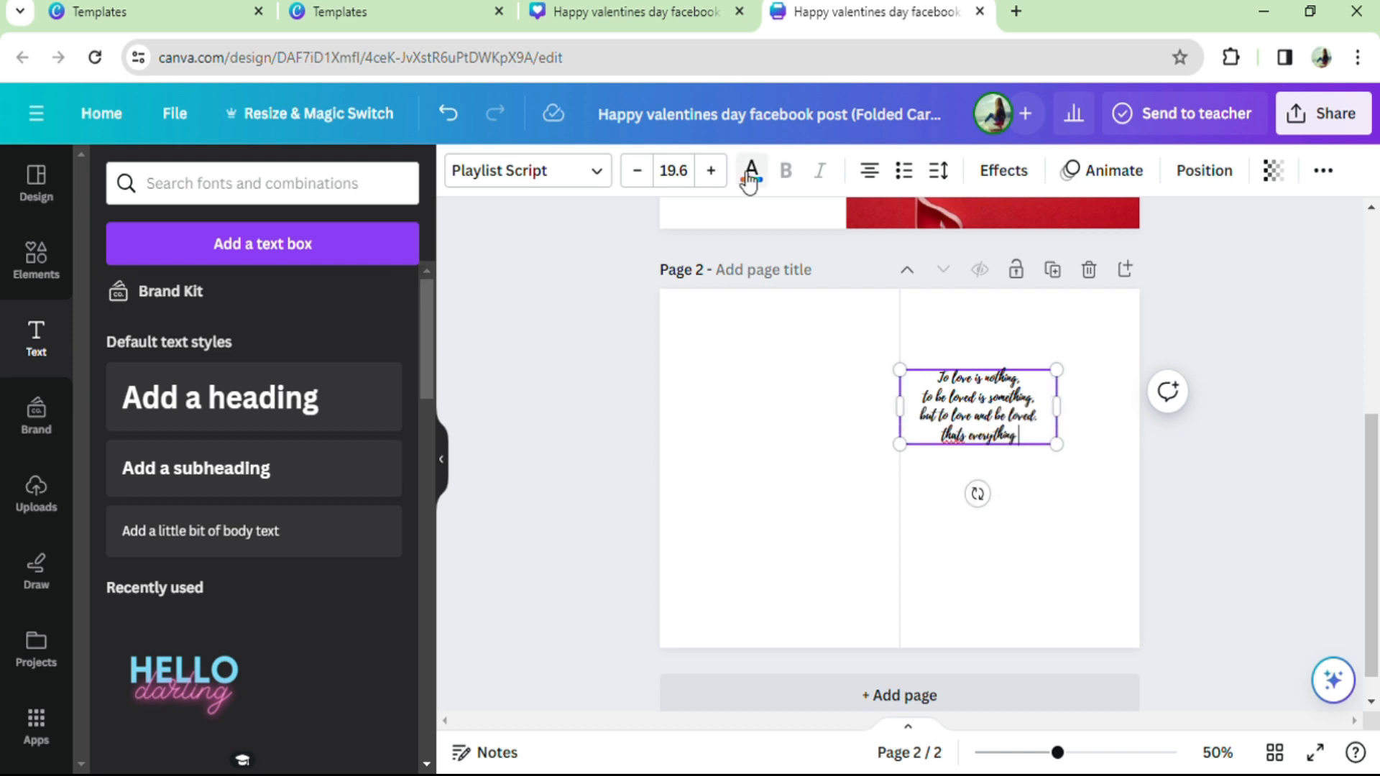
Step: Recolor the verse coral red from the default solid colors, enlarge it, and center it in the upper part of the card's right half
click(751, 170)
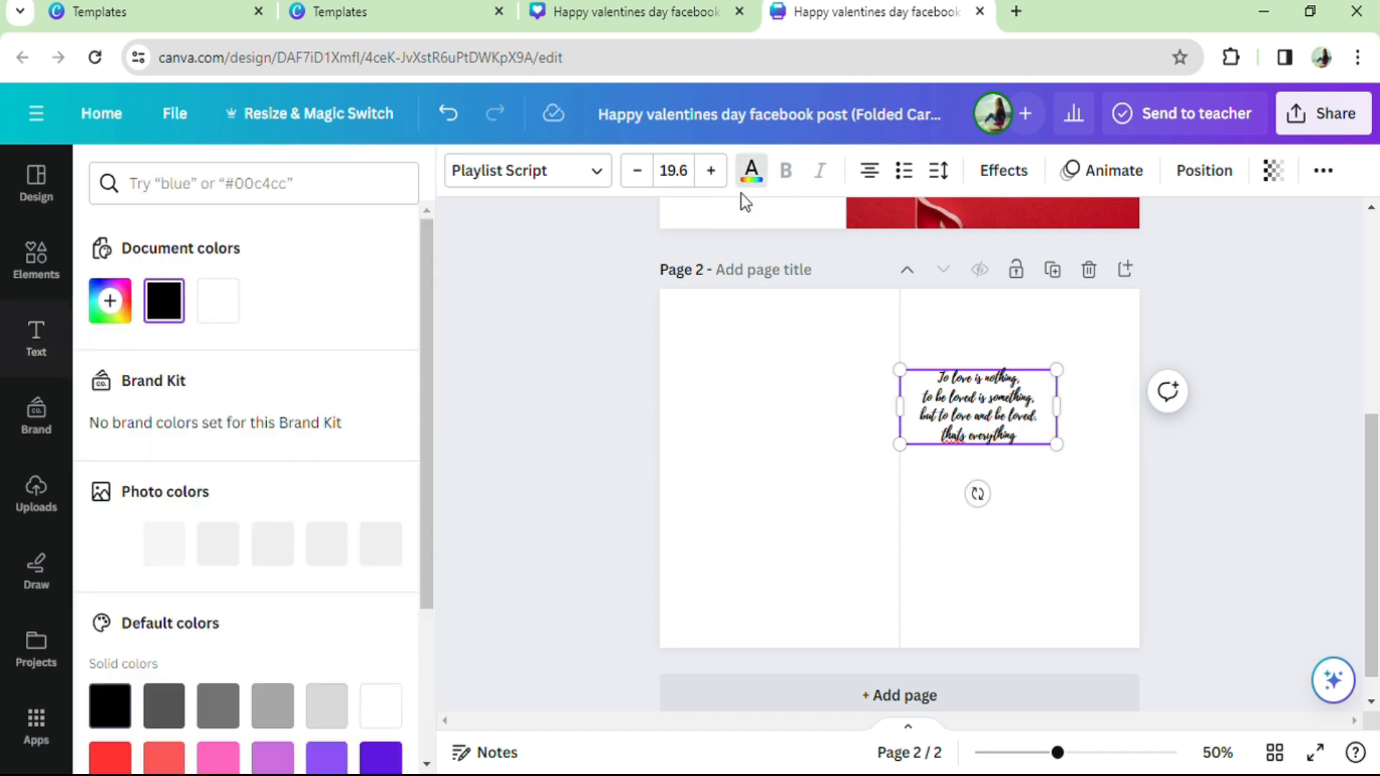
click(185, 552)
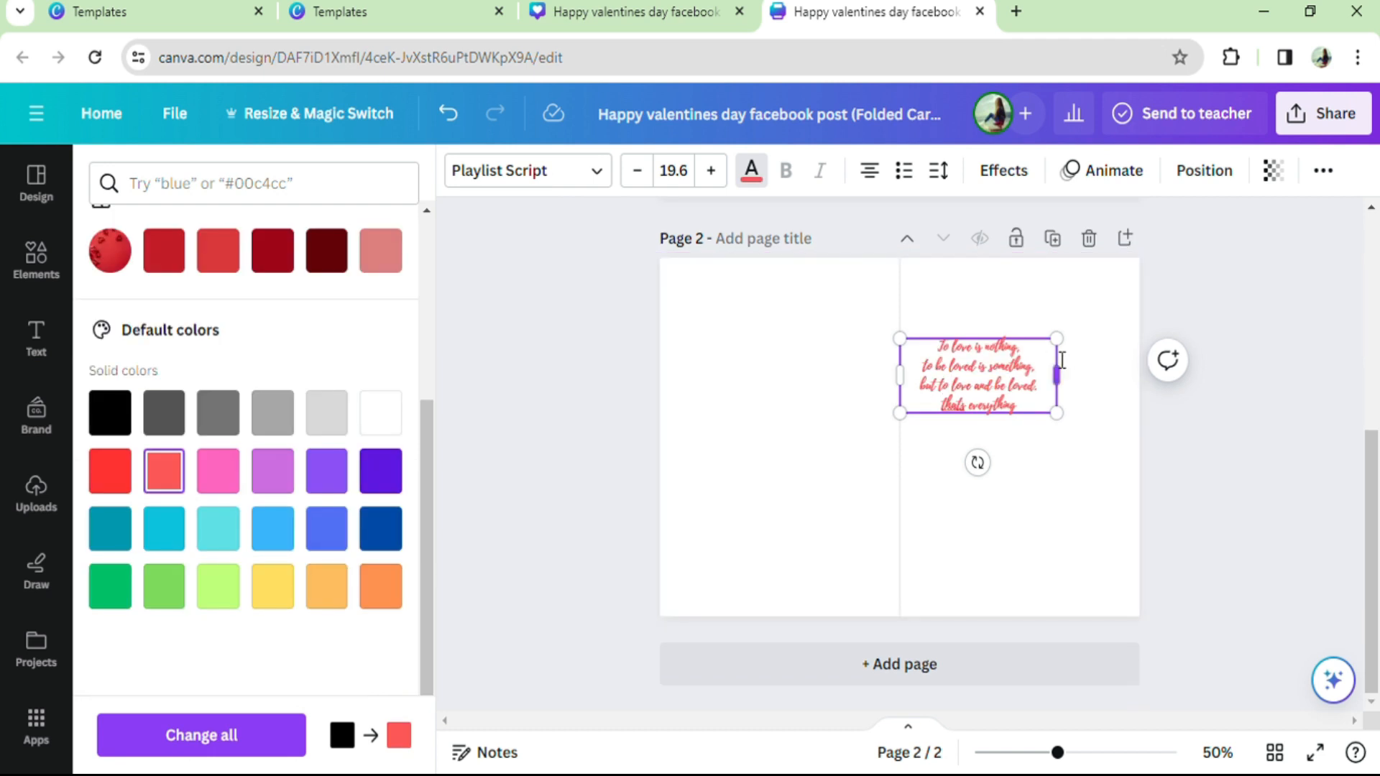
drag(1064, 350, 1129, 310)
click(1088, 464)
mouse_move(1025, 394)
mouse_down()
mouse_move(1011, 389)
mouse_move(1024, 381)
mouse_up()
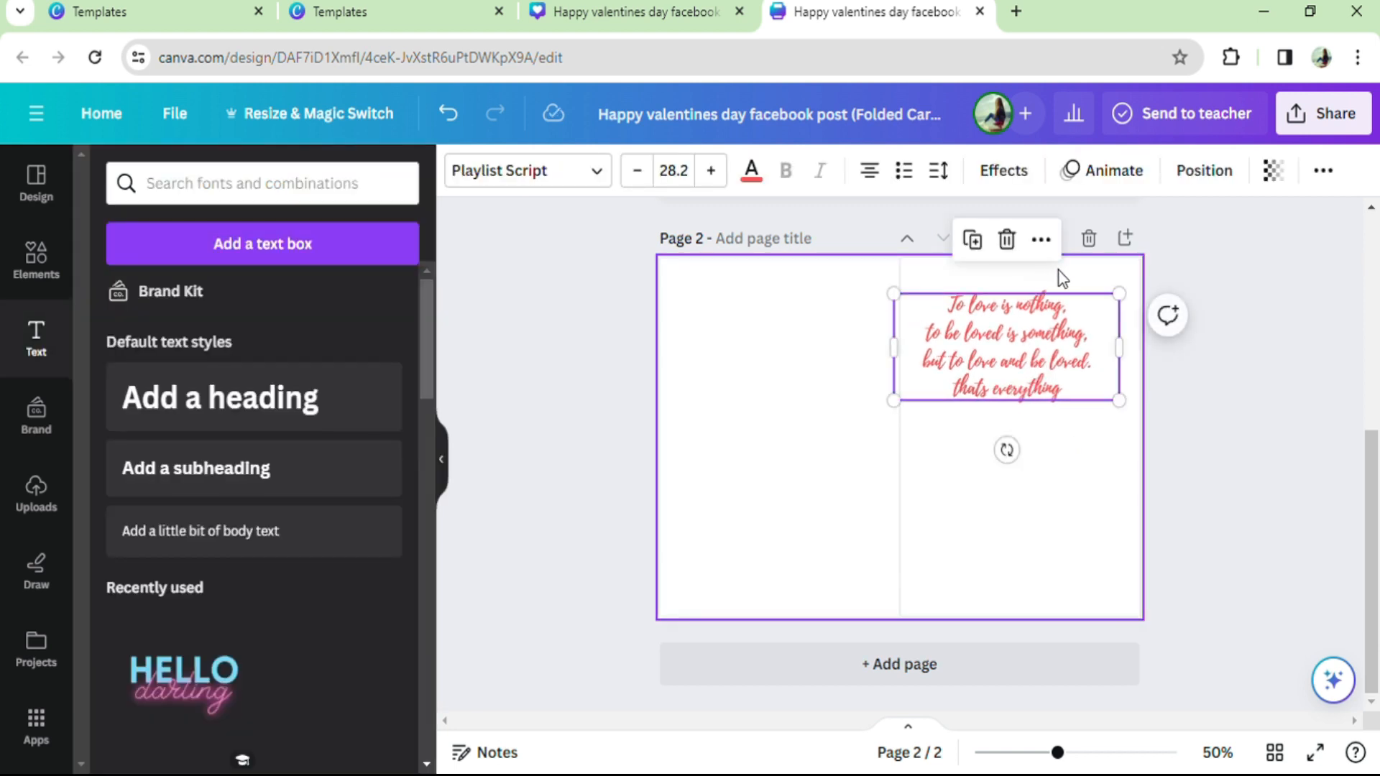
drag(1130, 297, 1137, 291)
drag(1100, 346, 1085, 346)
click(1042, 475)
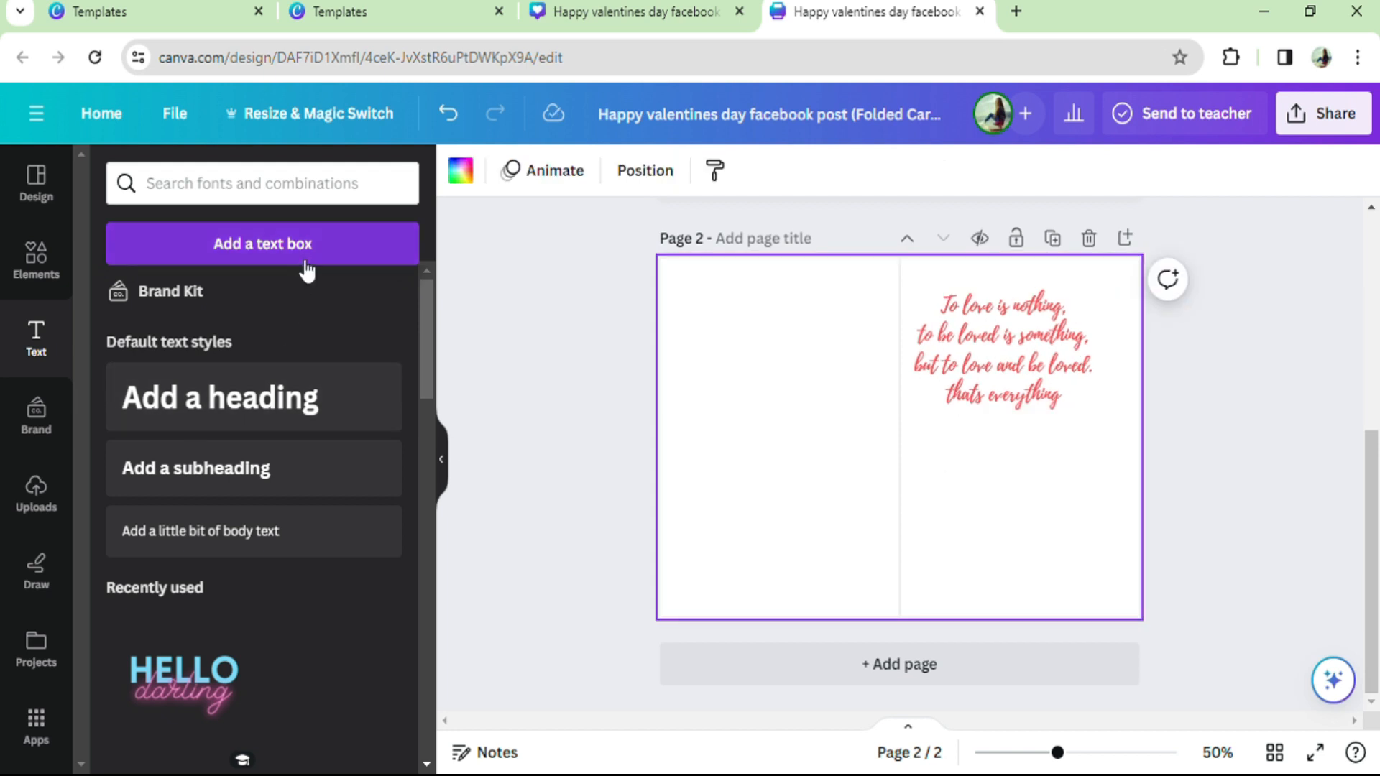
Step: Add a bold "THANK YOU" heading in coral red below the verse and fill page 2's background with solid yellow
click(200, 420)
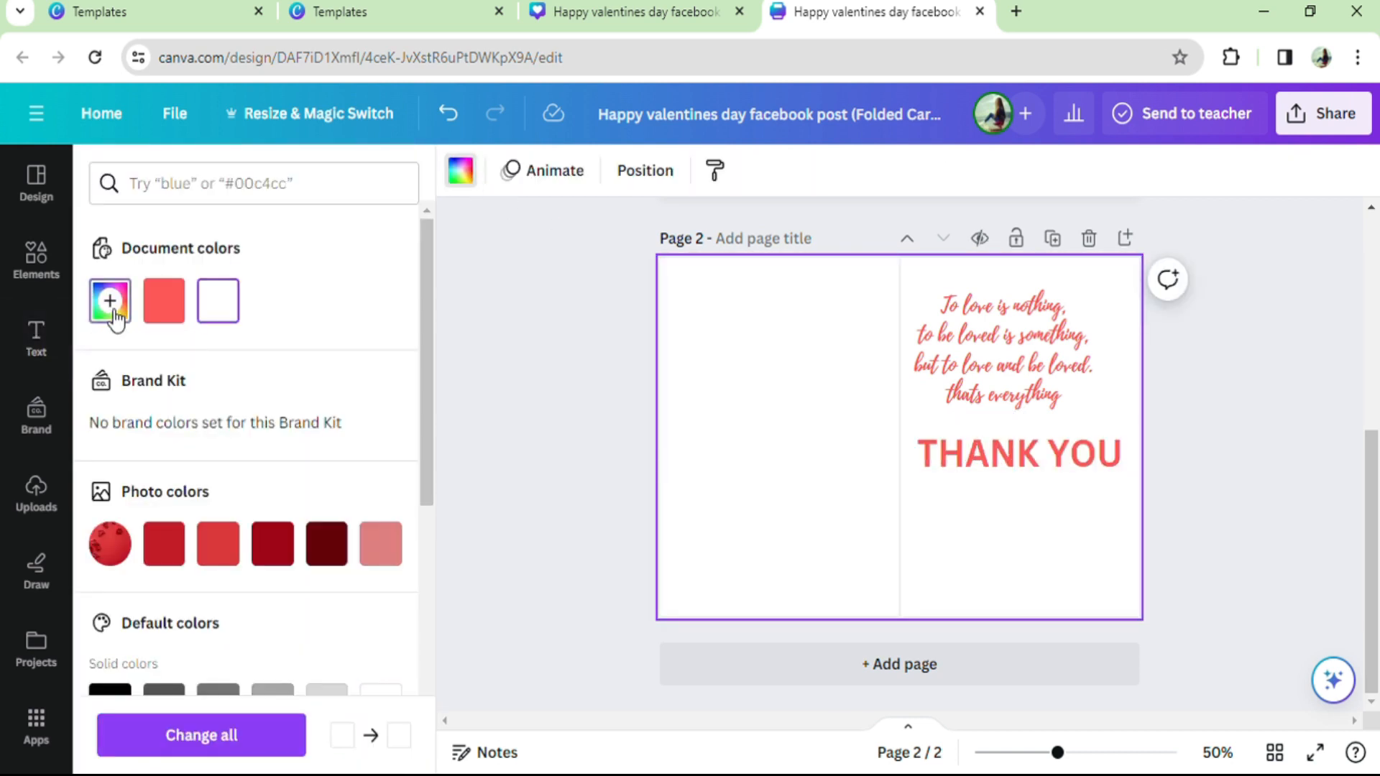
click(110, 300)
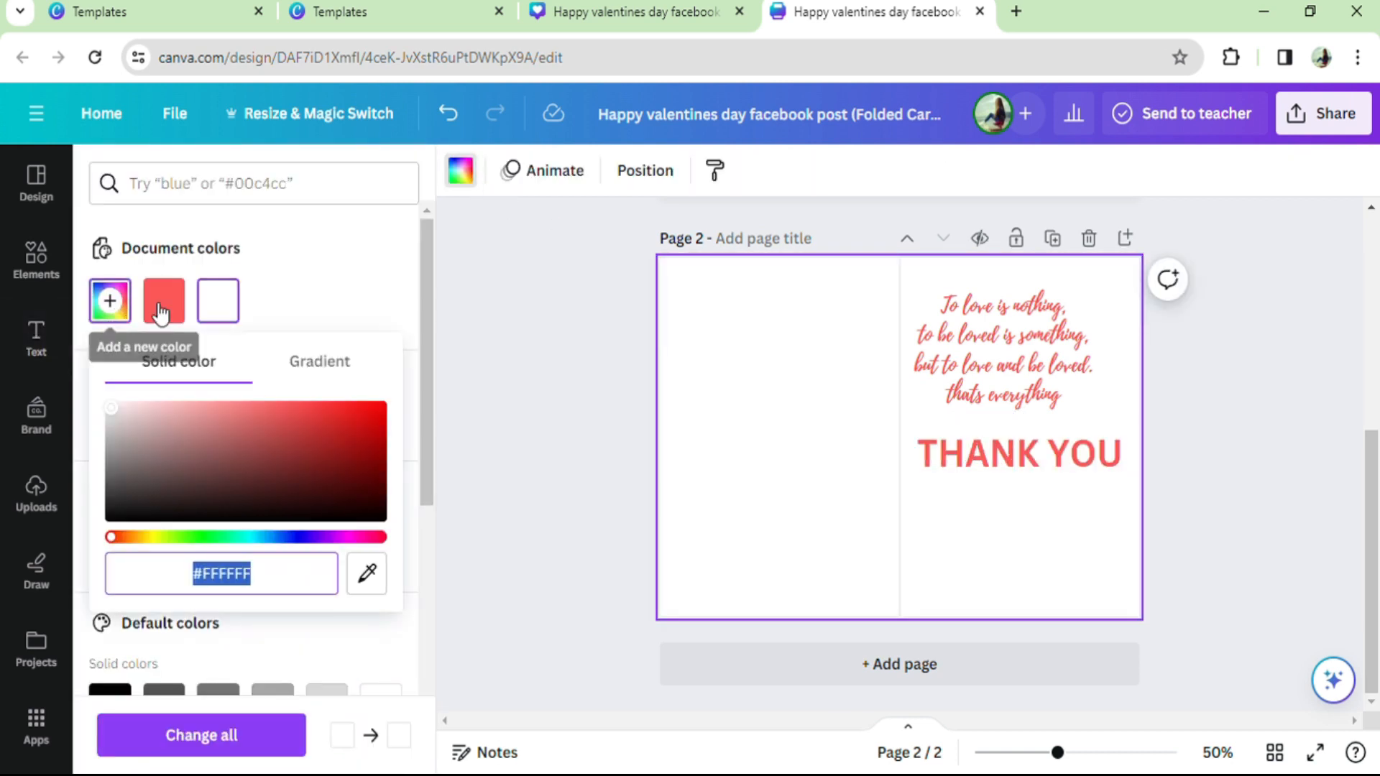
scroll(280, 503, down, 2)
click(280, 456)
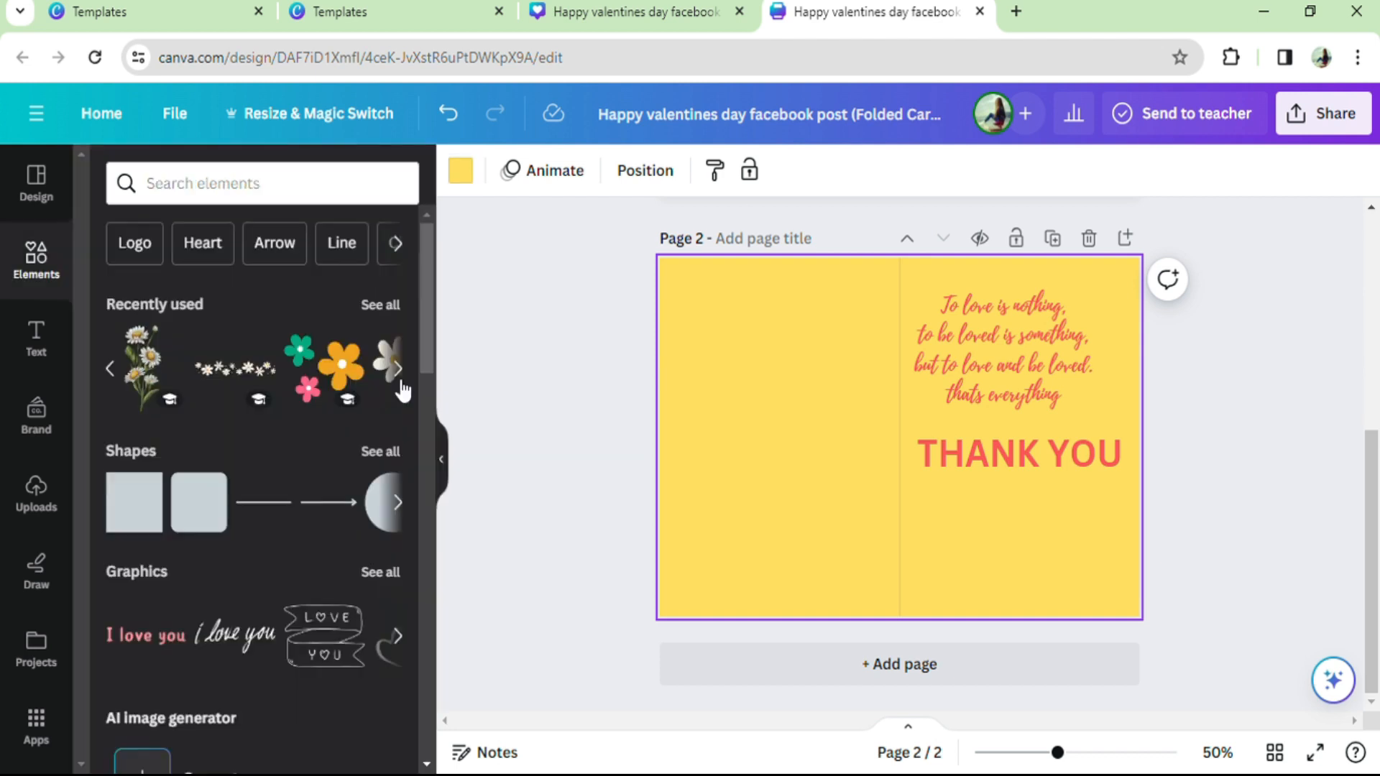
click(396, 378)
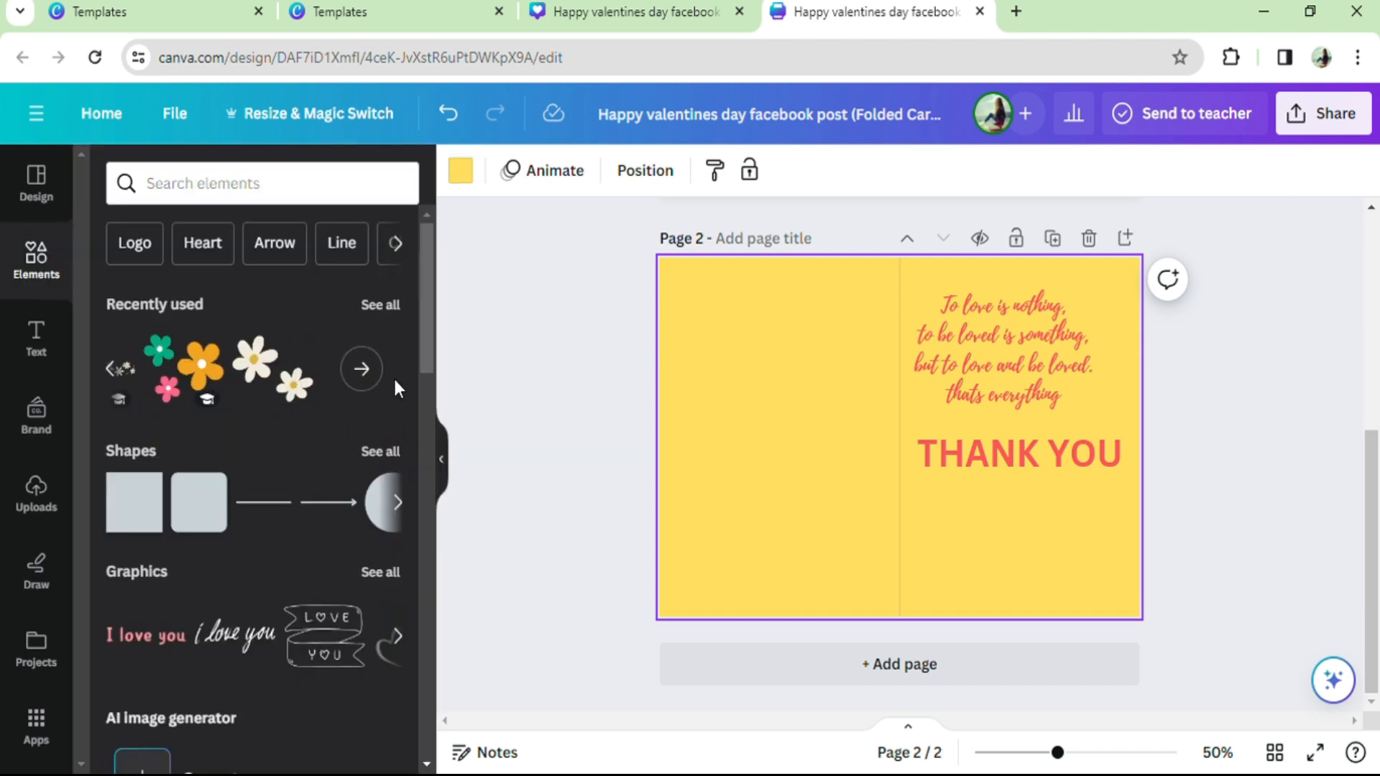
Step: Search the elements for "couples" and place the 10-second sunset silhouette video of a couple on page 2
click(241, 188)
text(couples)
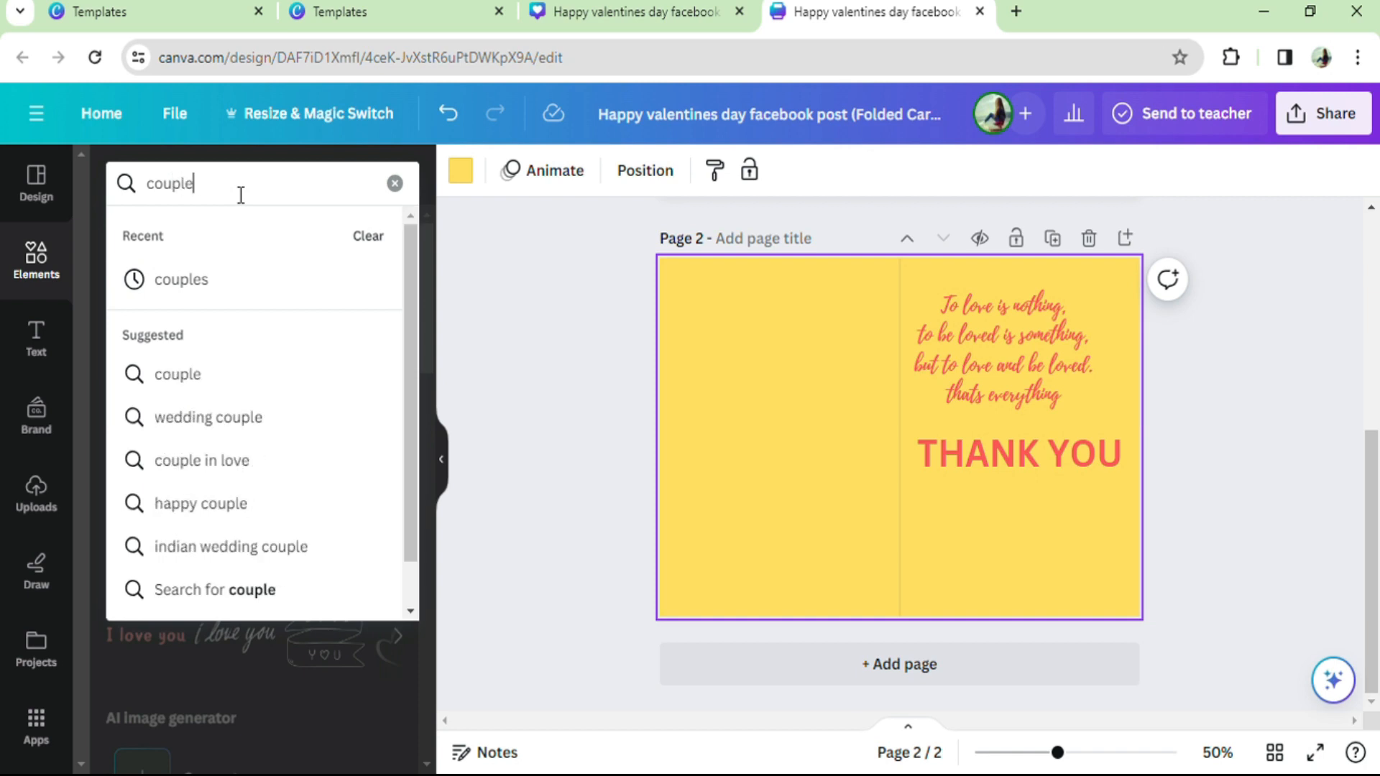
key(Return)
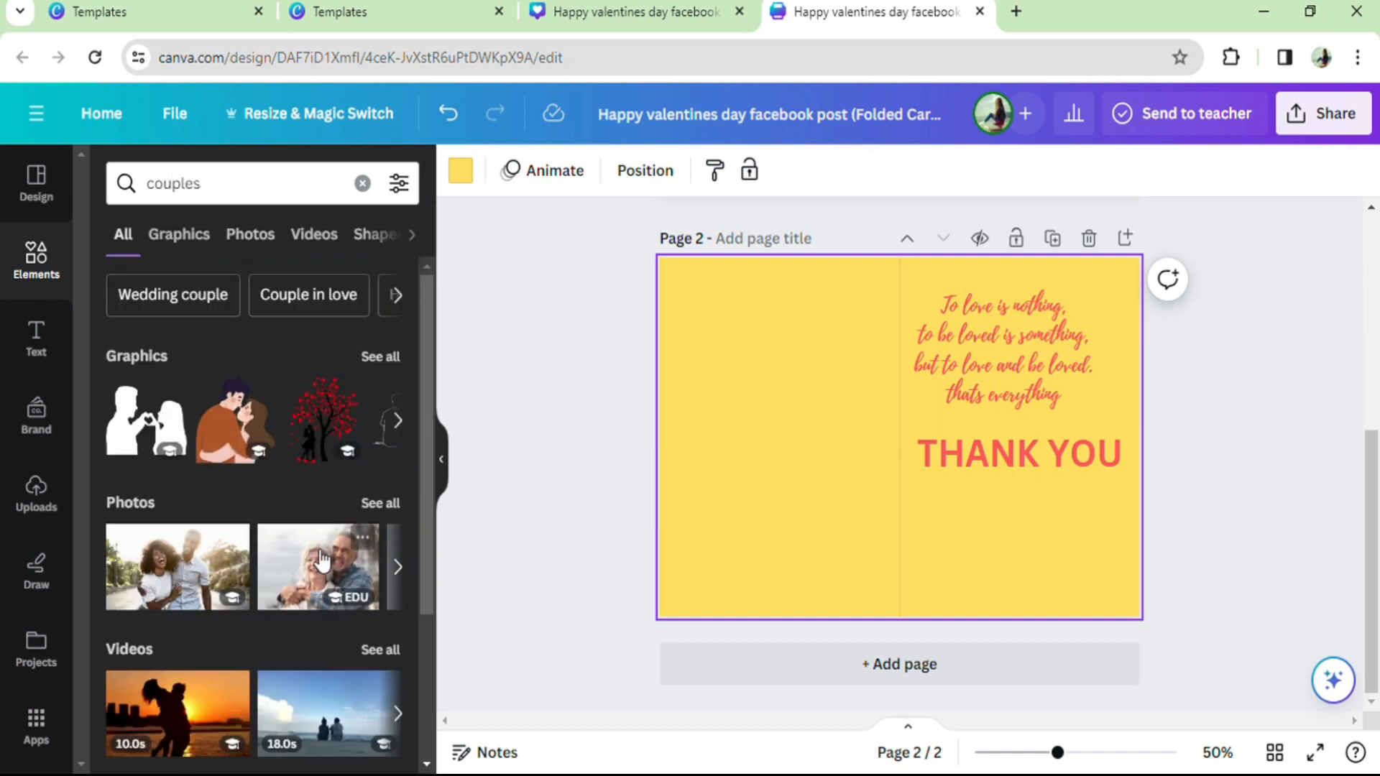
scroll(315, 553, down, 2)
scroll(313, 557, down, 2)
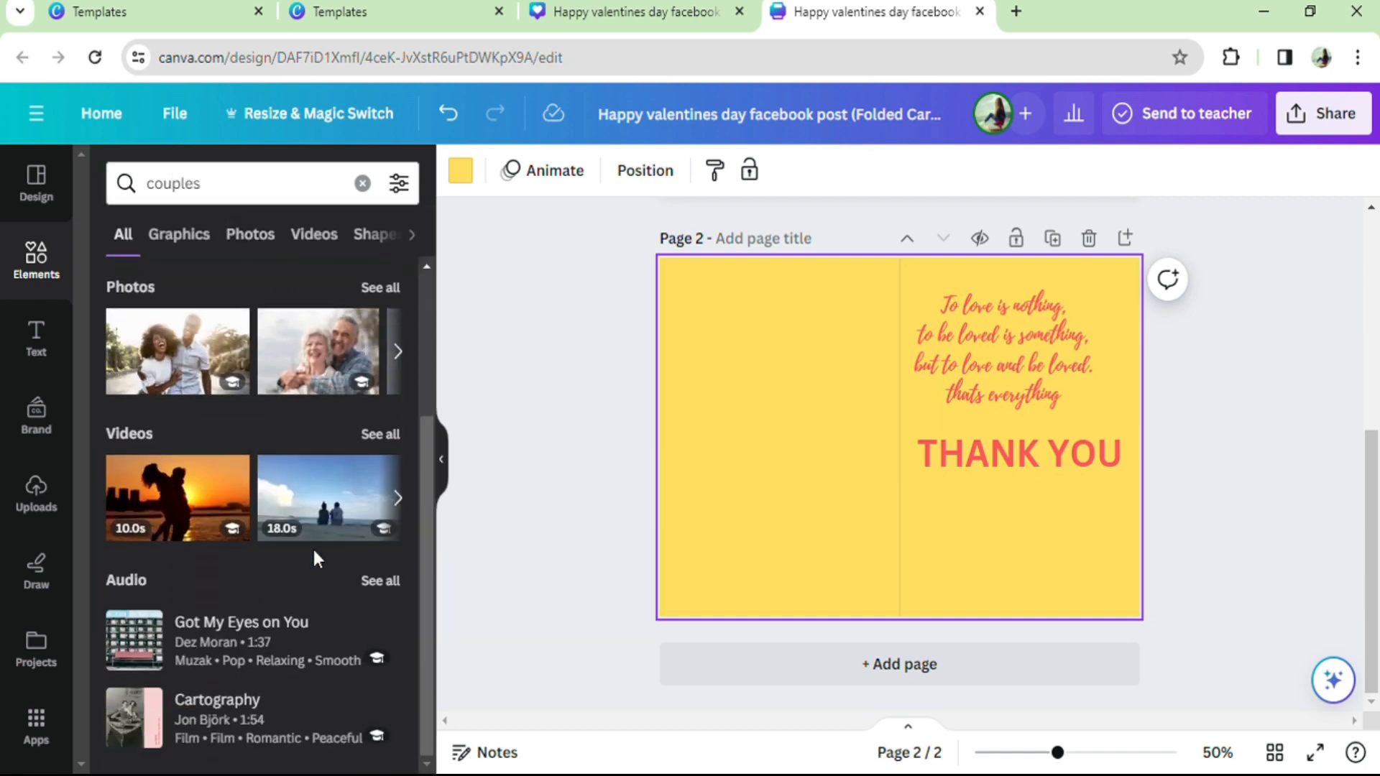
drag(230, 472, 700, 402)
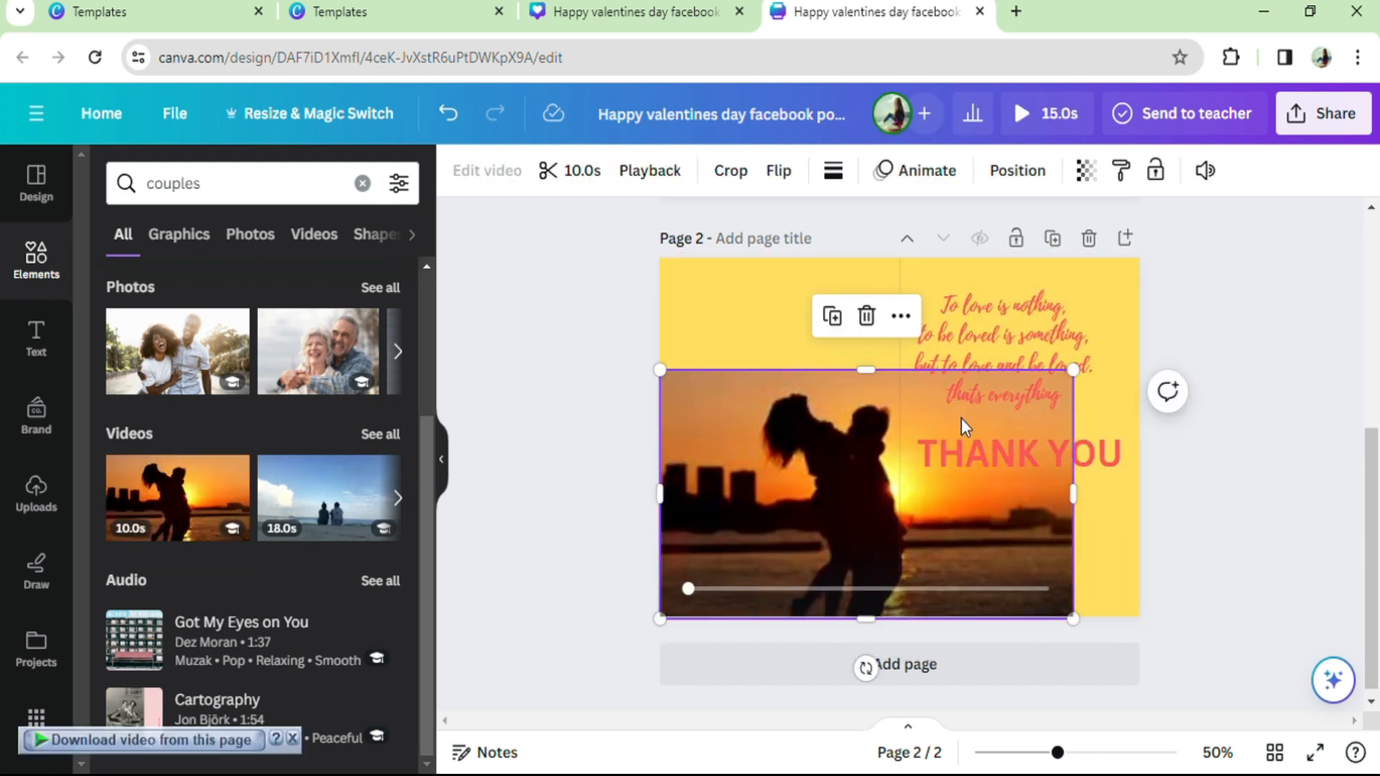
Step: Crop and resize the couple video to fill the entire left half of page 2, up to the fold line
drag(1072, 369, 976, 394)
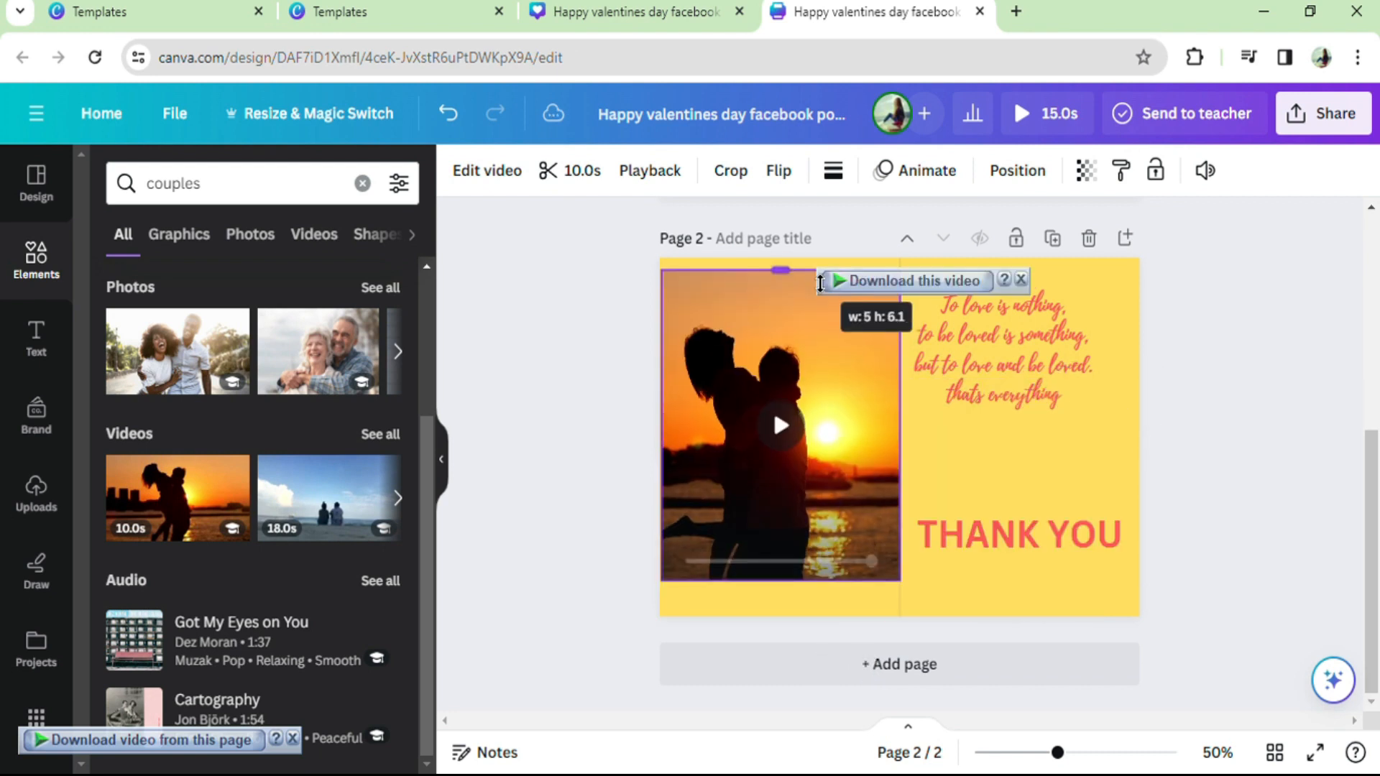
drag(822, 284, 822, 271)
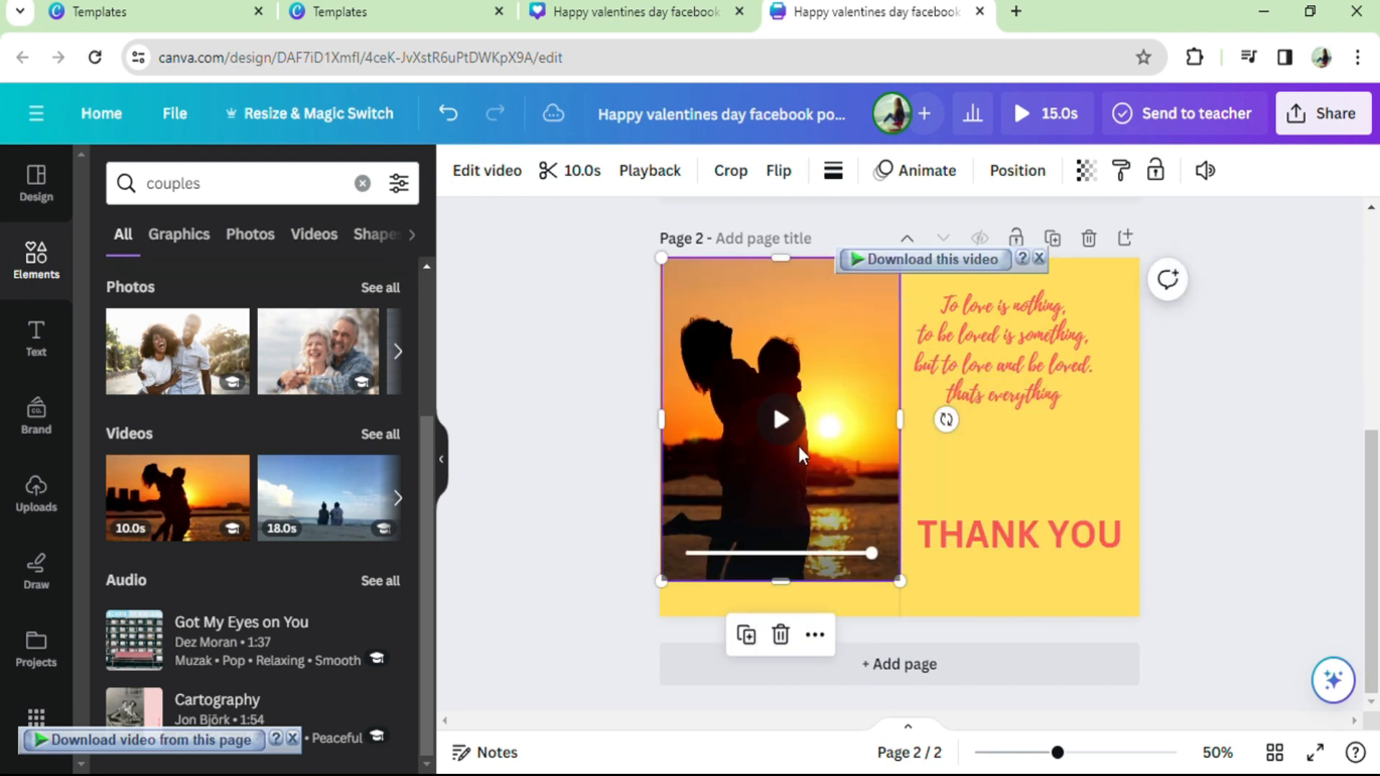
drag(795, 594, 810, 634)
click(792, 442)
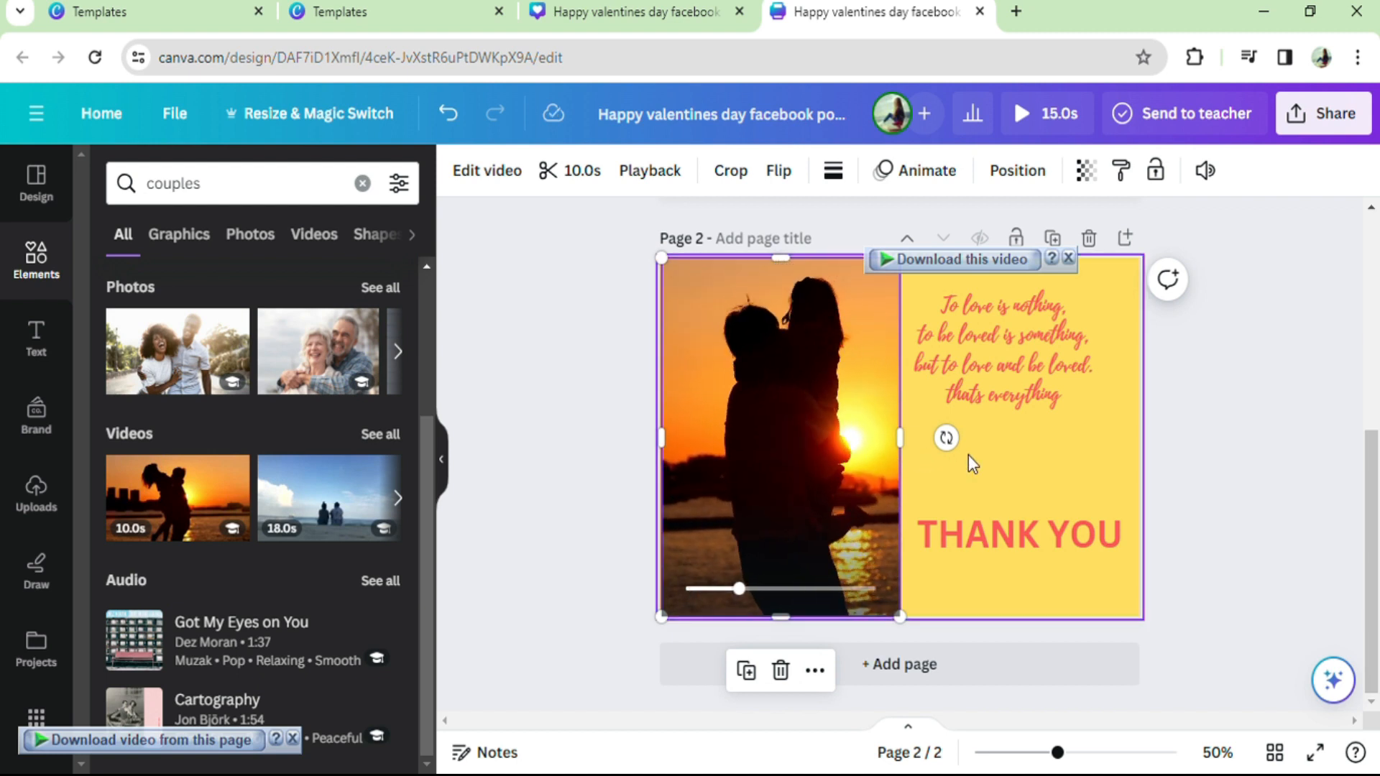
click(1174, 413)
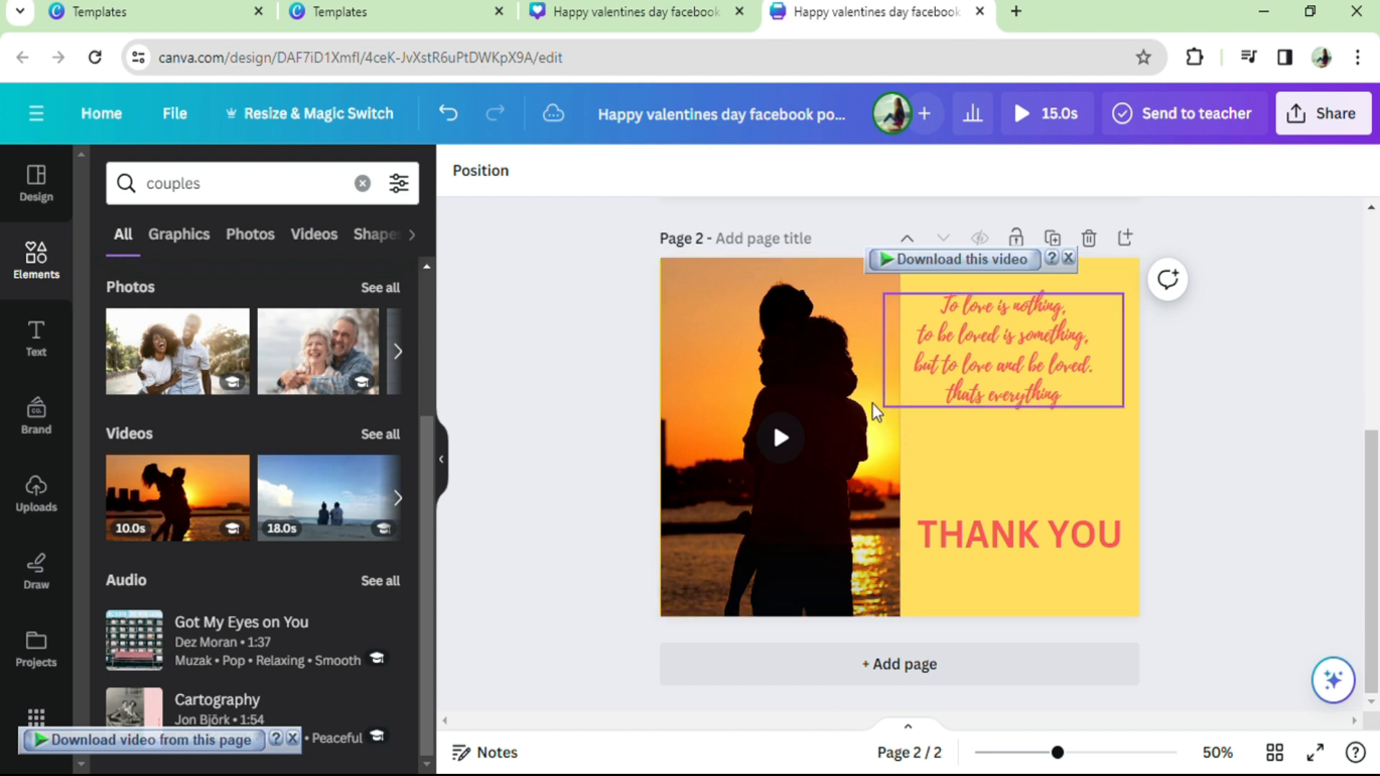
Step: Search the elements for "flowers", add the pink petals photo, and fit it in the lower right half of page 2, beneath the verse
click(248, 184)
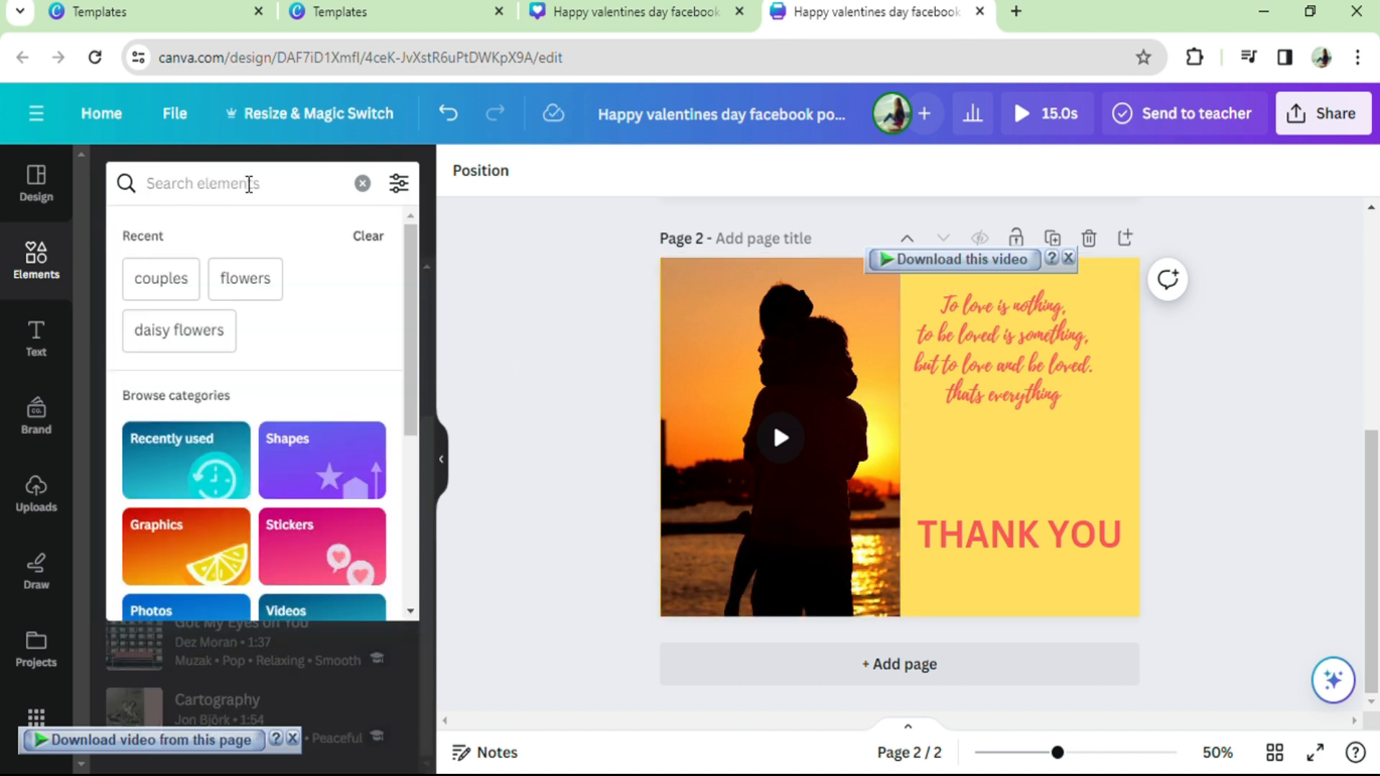
text(flowers)
key(Return)
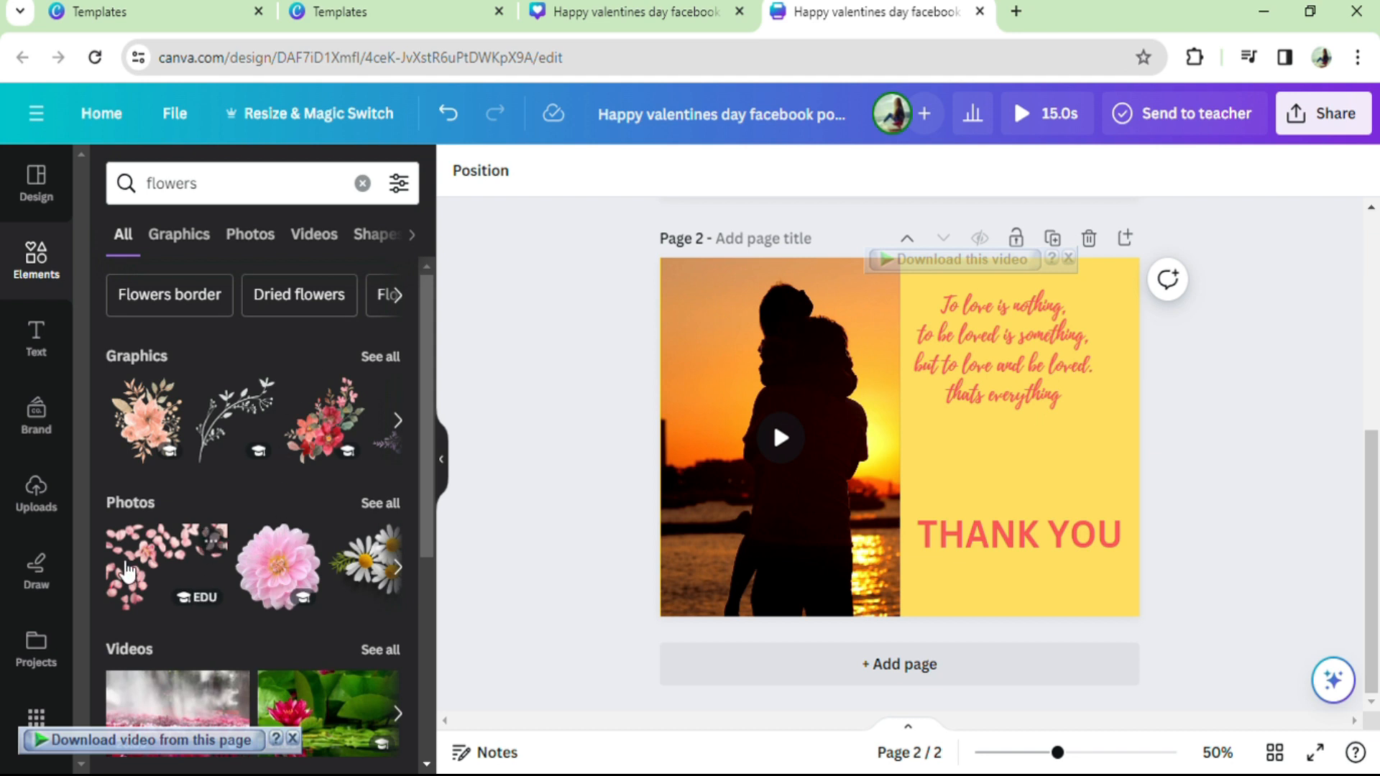
click(130, 570)
drag(832, 436, 975, 431)
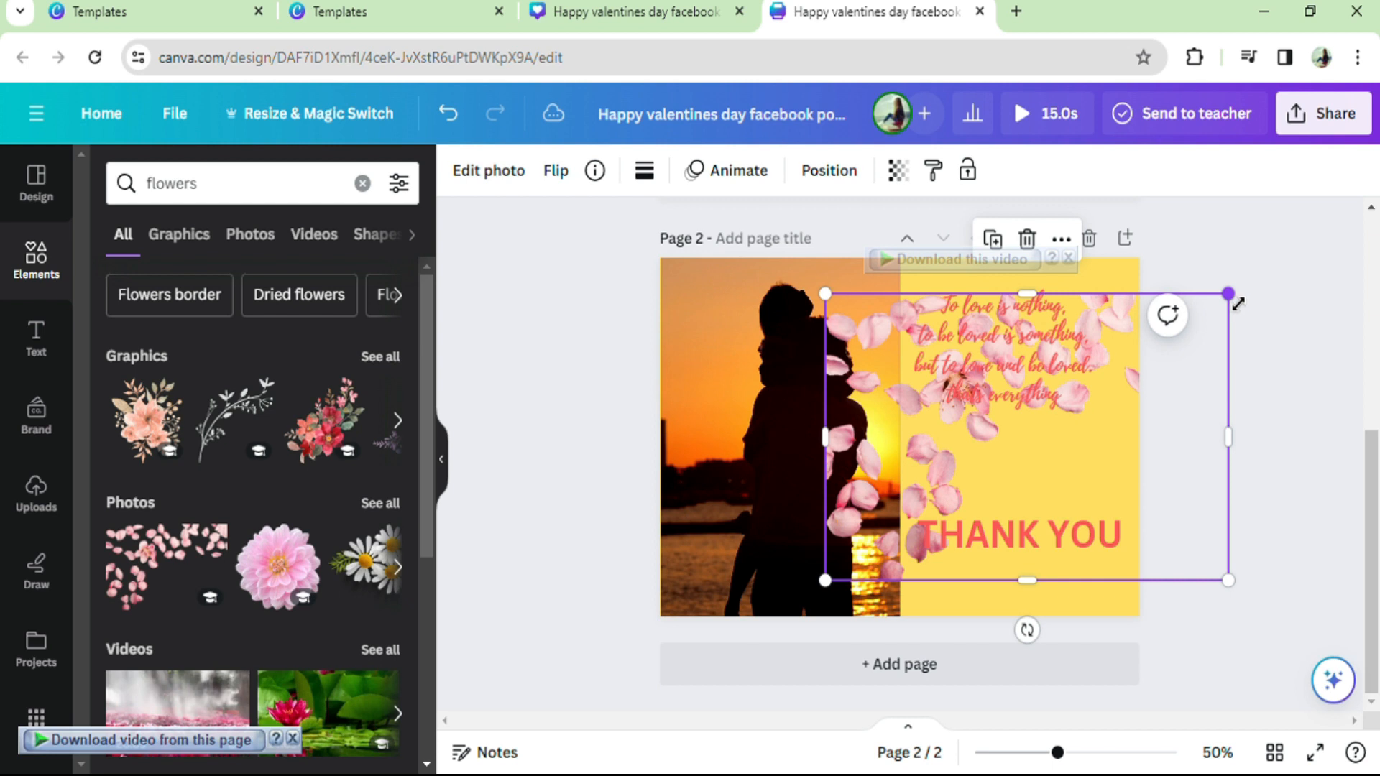
drag(1229, 295, 1143, 363)
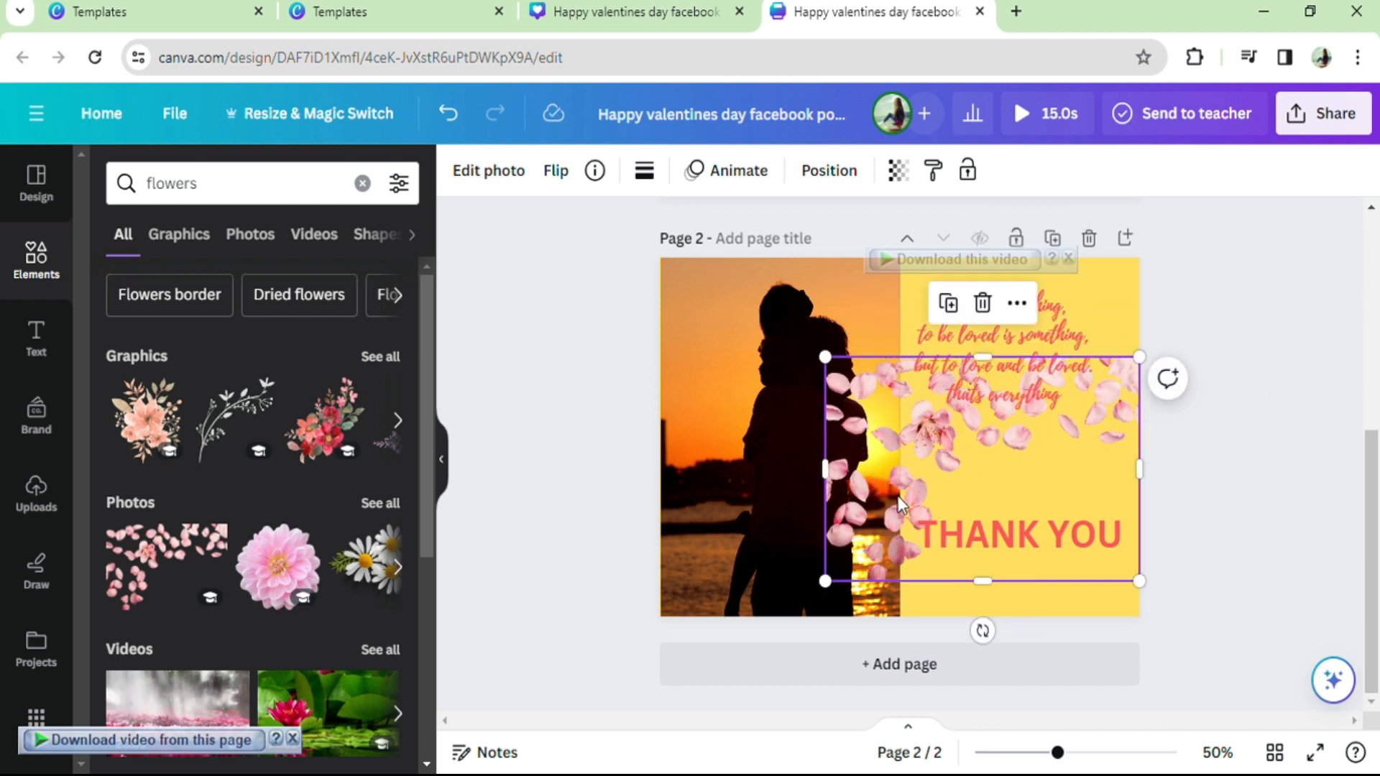
drag(905, 503, 963, 490)
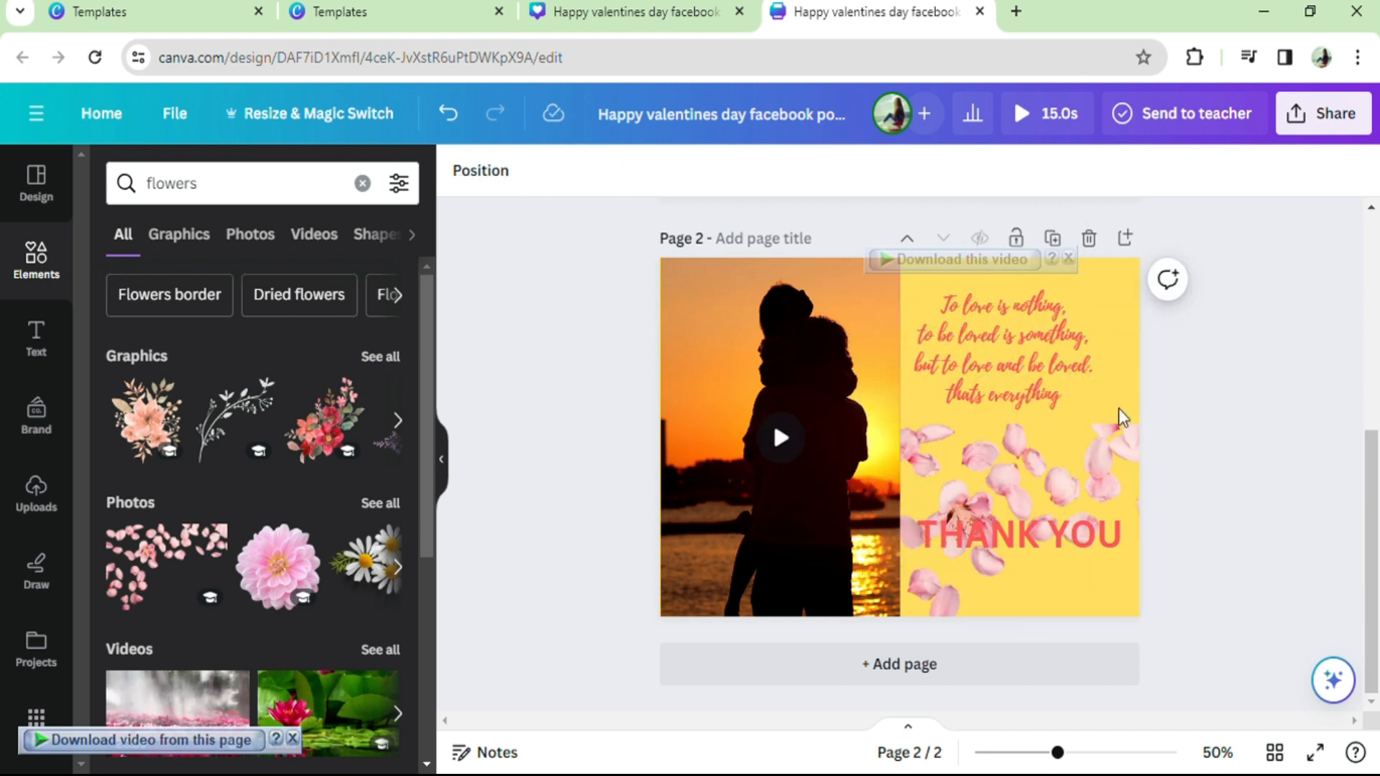
Step: Shrink the "THANK YOU" heading to size 45.9 and move it to the bottom-right corner of page 2
drag(962, 551, 996, 610)
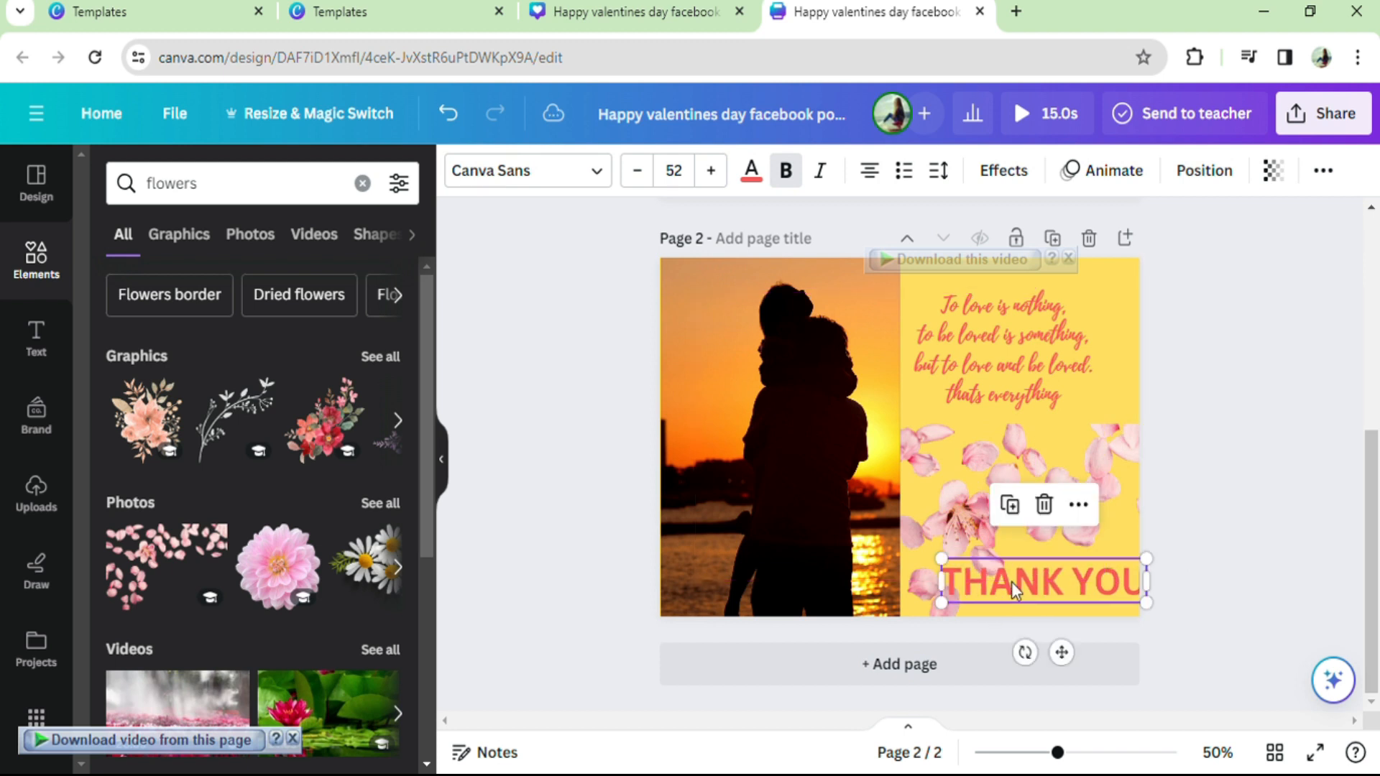
drag(1152, 566, 1123, 563)
mouse_move(1014, 594)
mouse_down()
mouse_move(1033, 599)
mouse_move(1025, 611)
mouse_up()
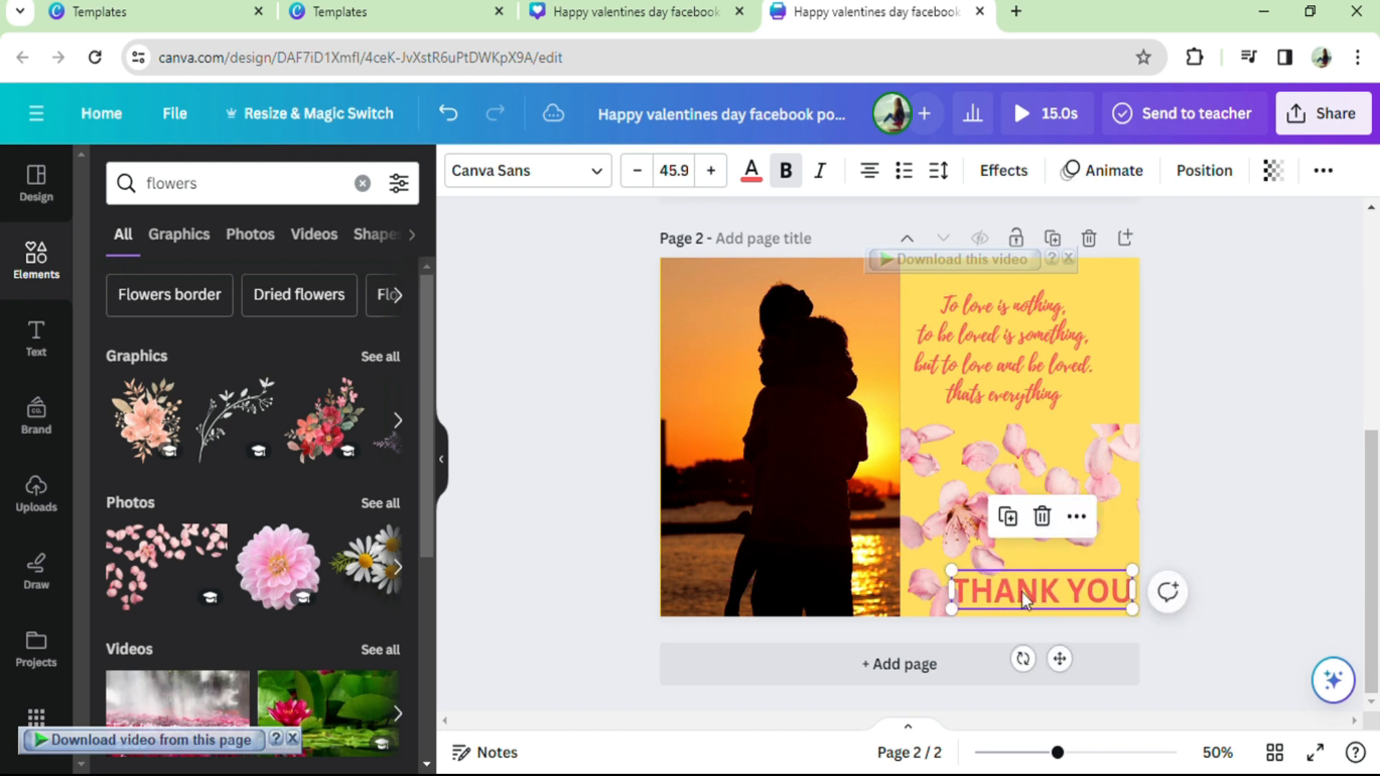
click(1203, 416)
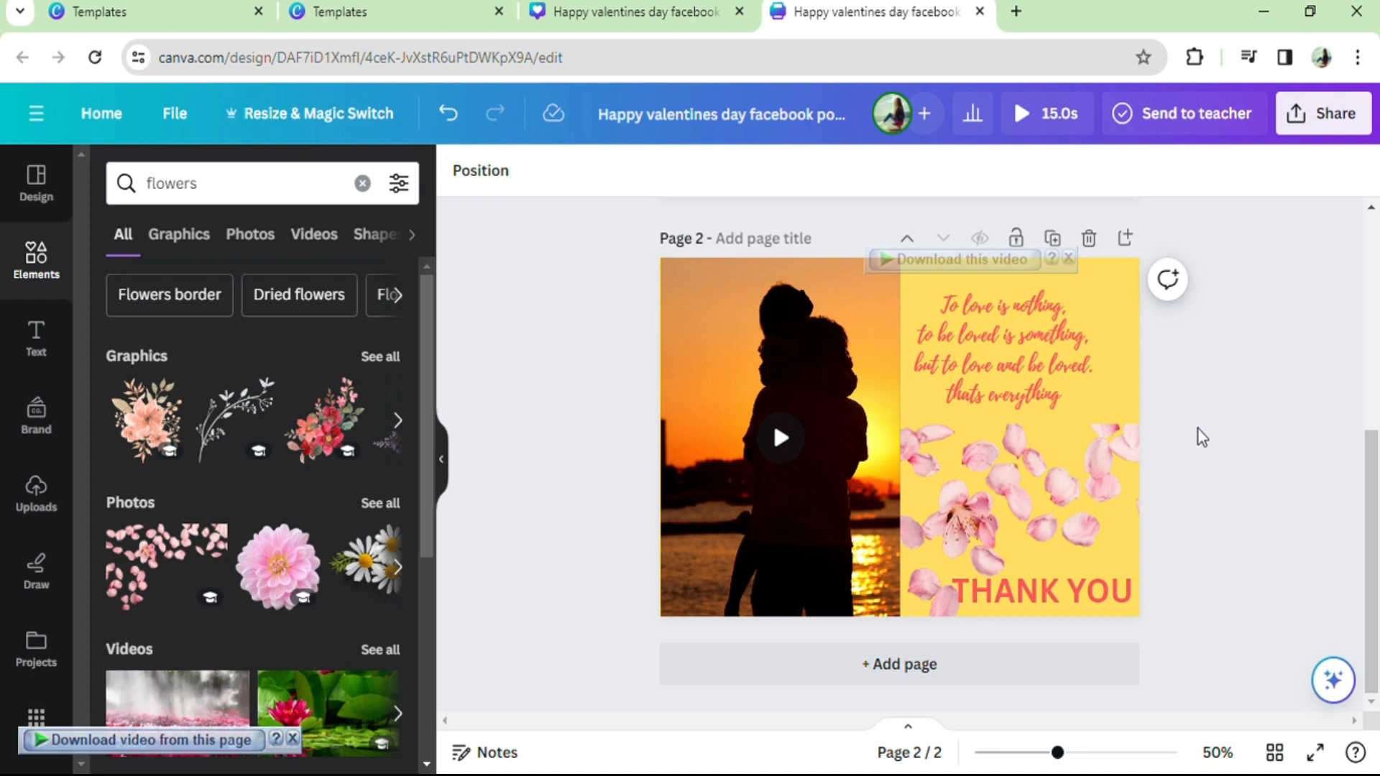
Step: Play the couple video and widen the red paper-heart photo on page 1 to cover the whole card
click(785, 436)
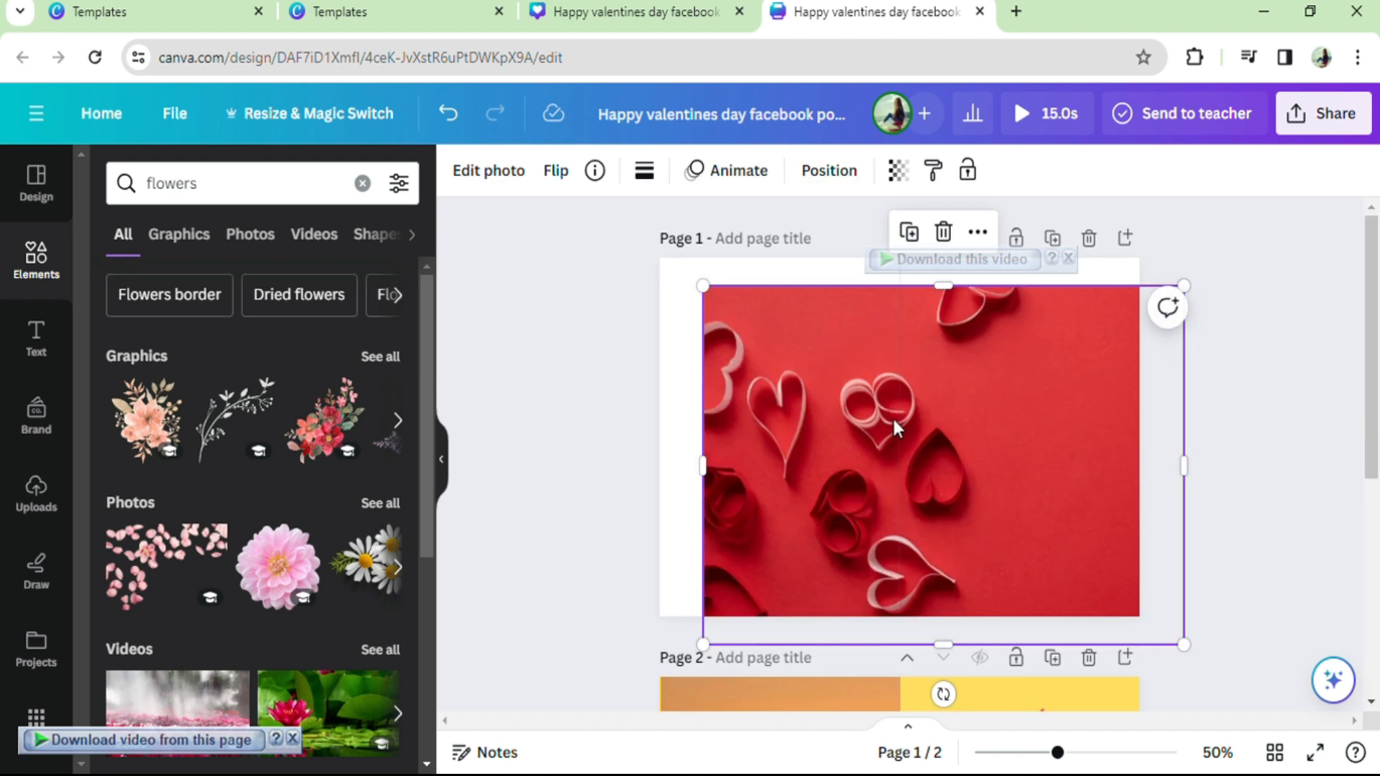
drag(897, 420, 863, 399)
Step: Add a white two-line heading "HAPPY VALENTINES DAY" on page 1's right half, scaled to font size 28.8
click(67, 349)
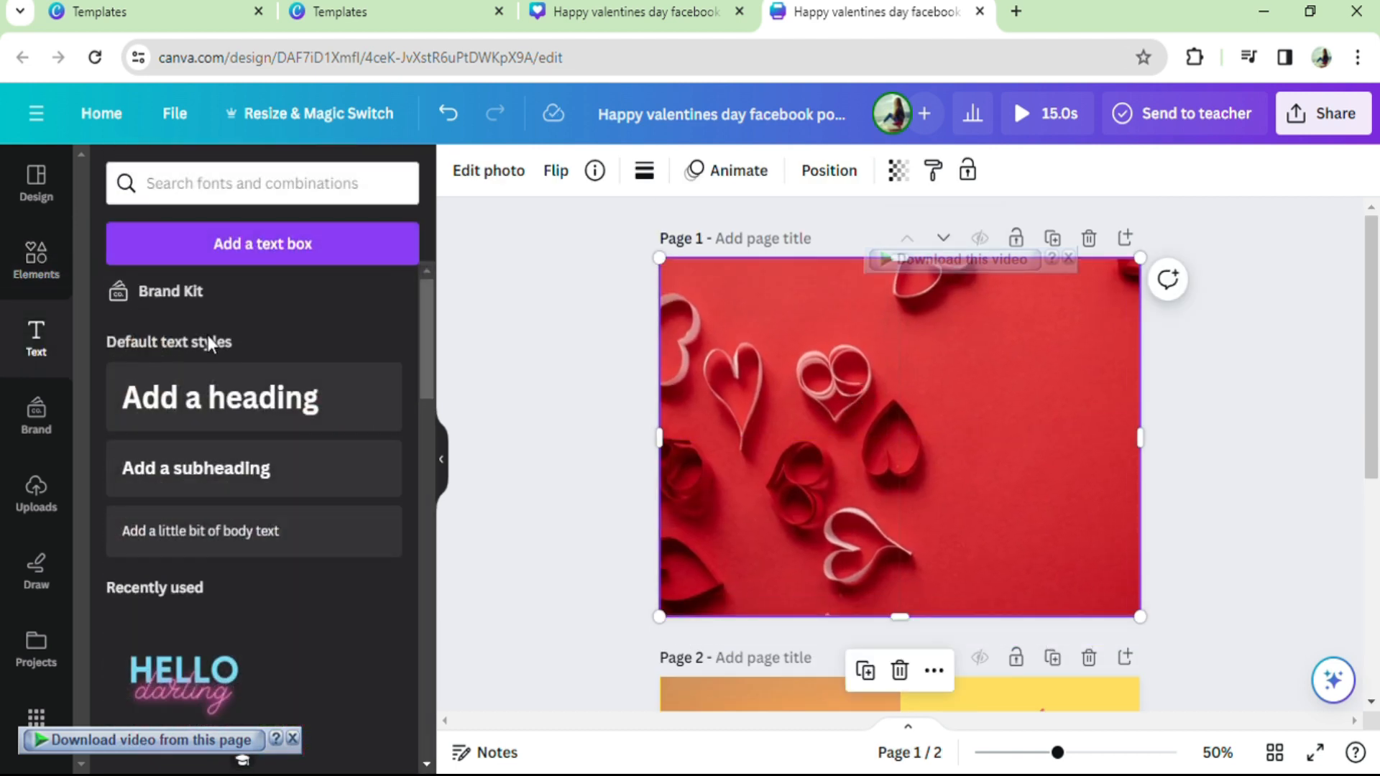
click(271, 403)
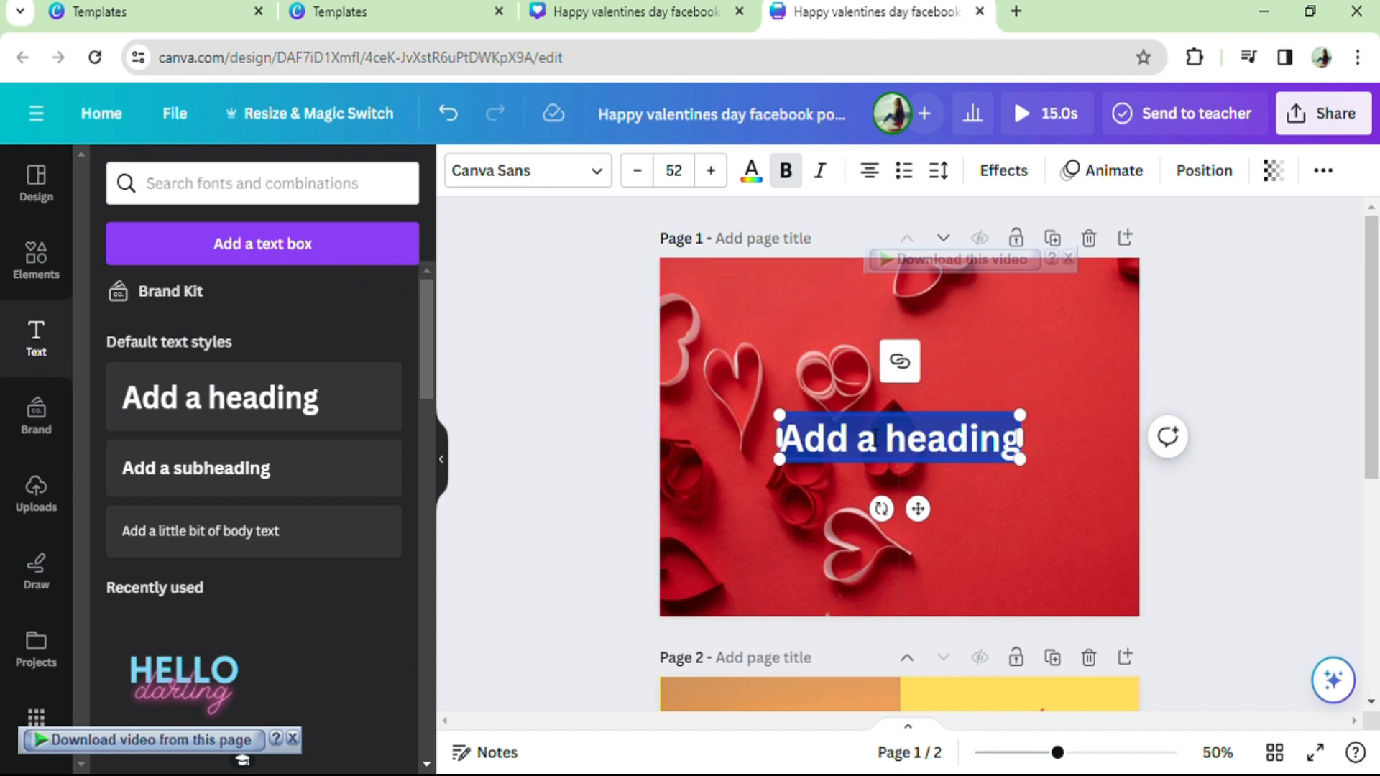
key(BackSpace)
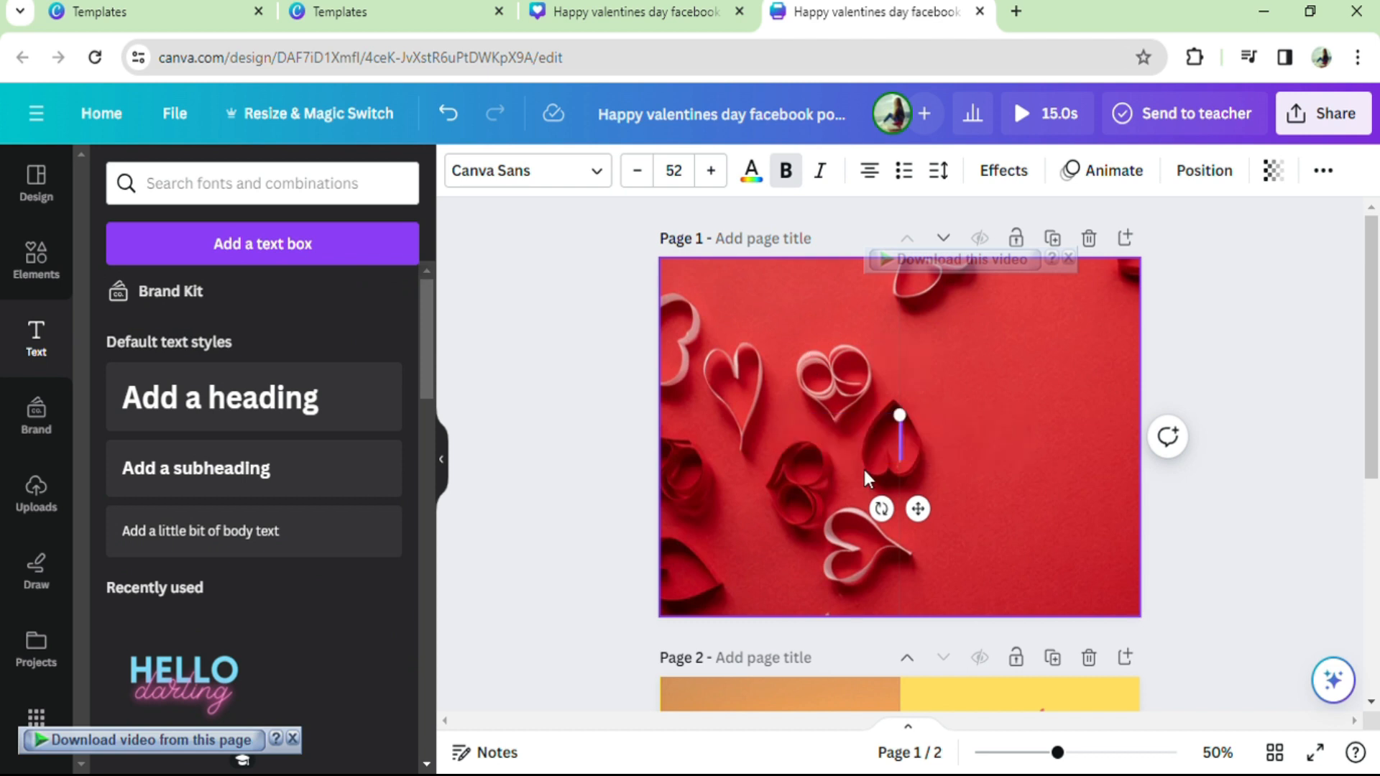
text(HAPP)
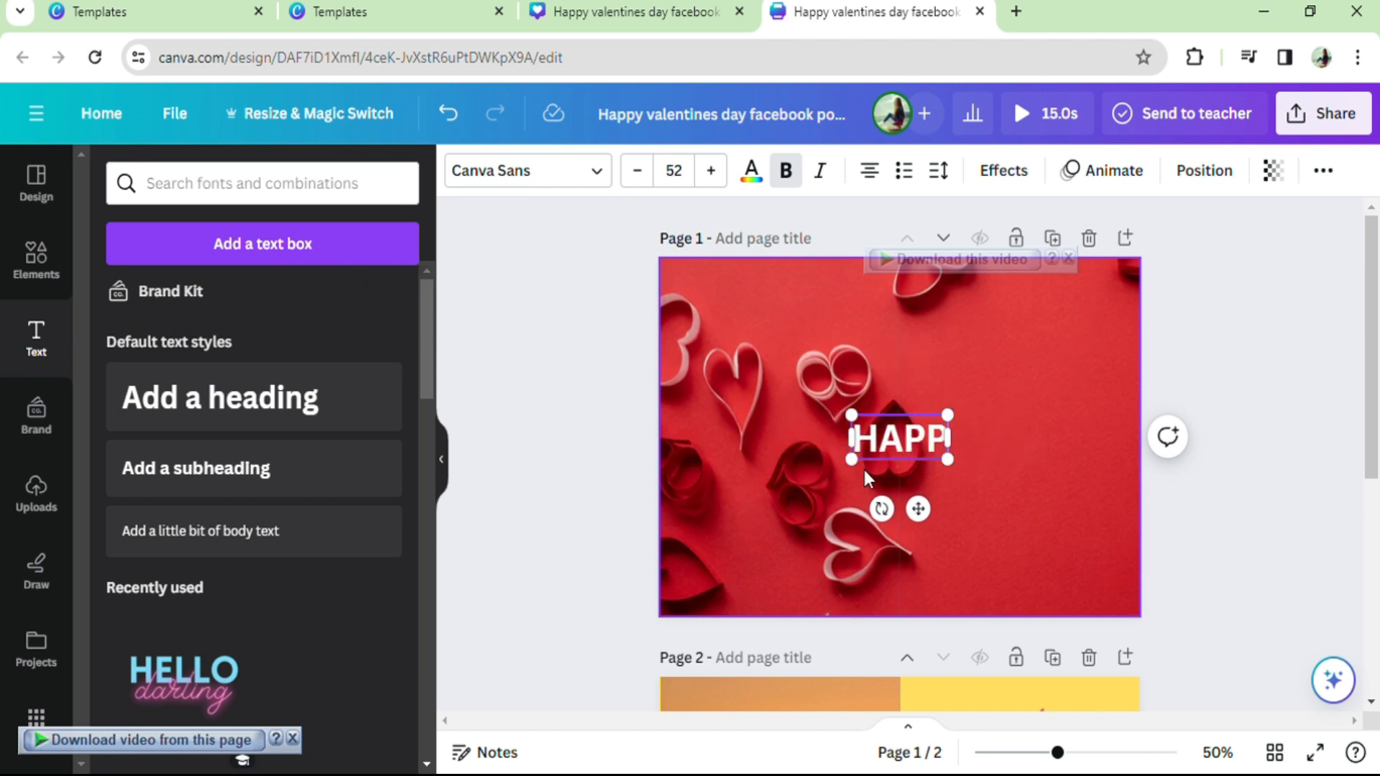
text(Y VALENTINES DAY)
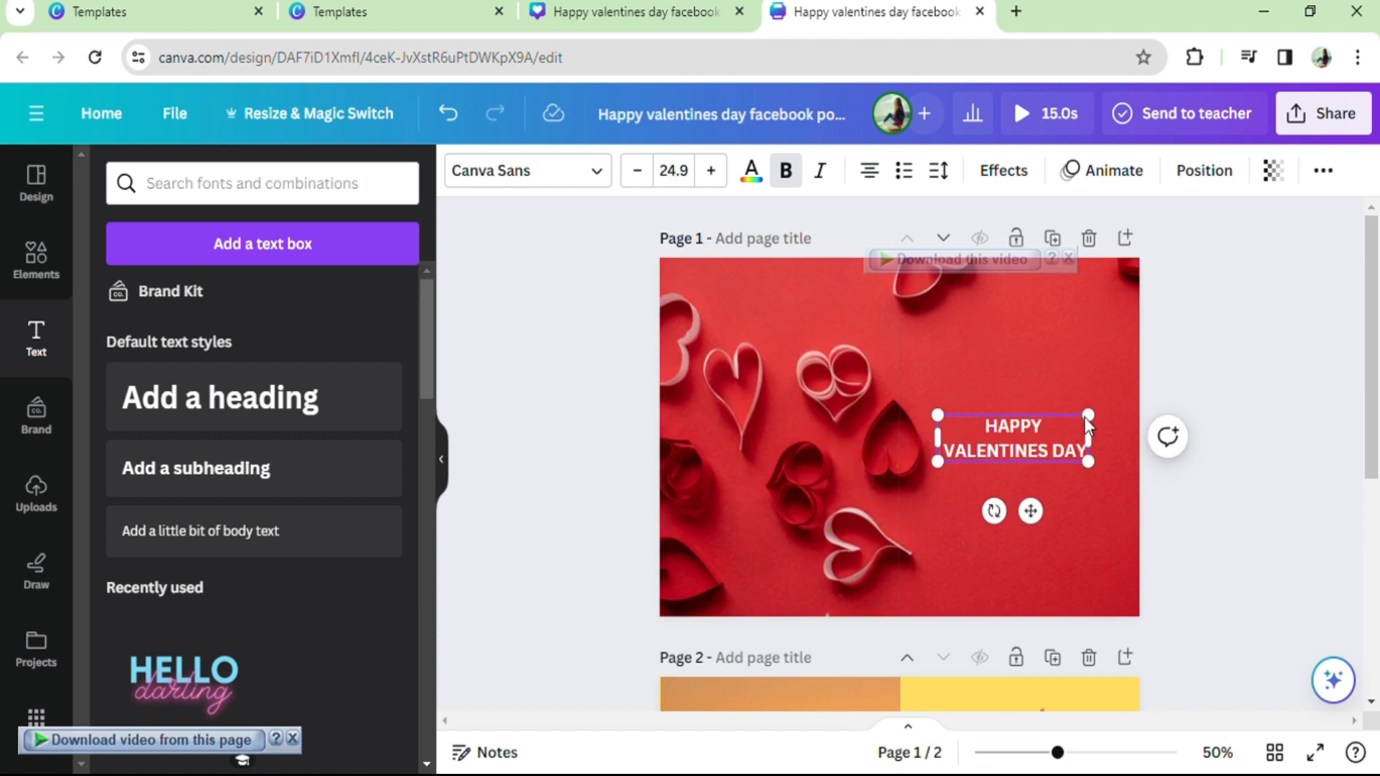
drag(1102, 423, 1108, 408)
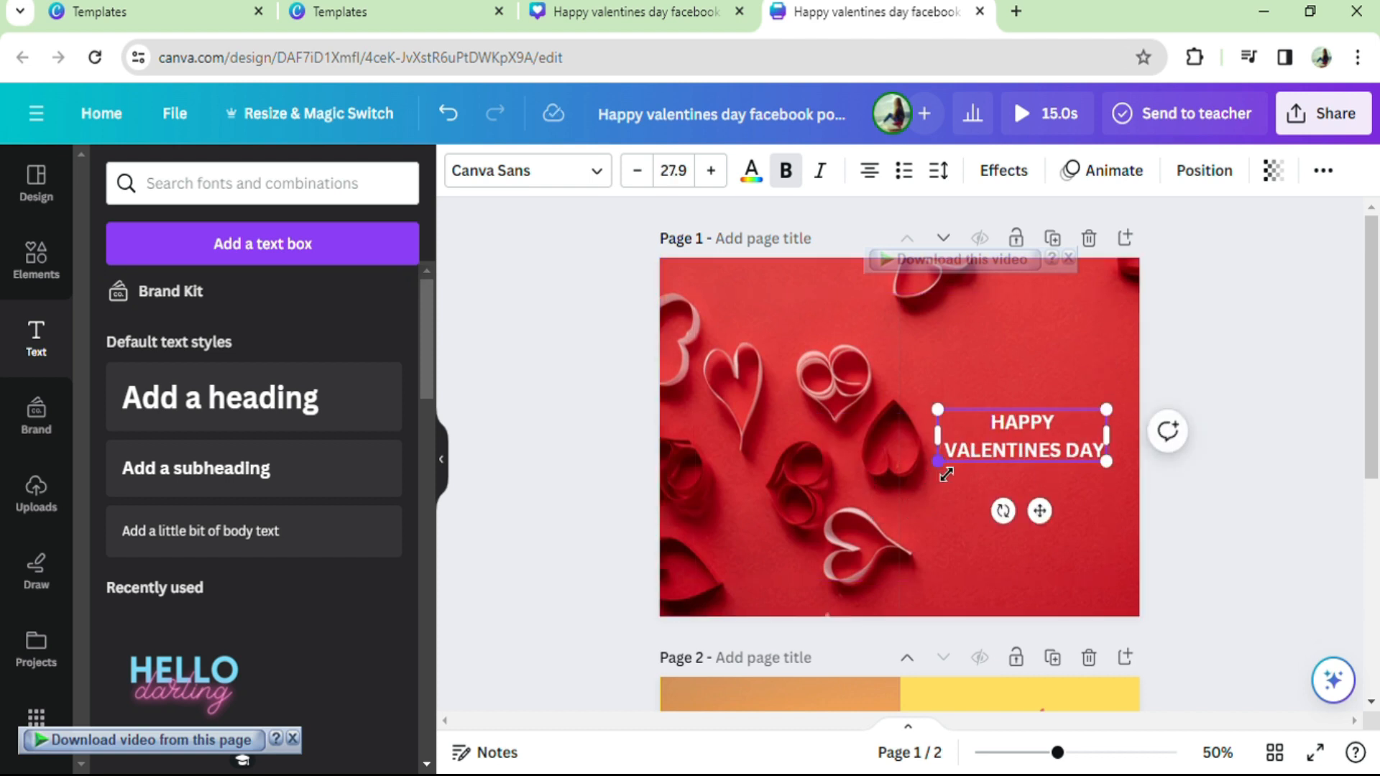
drag(953, 475, 947, 478)
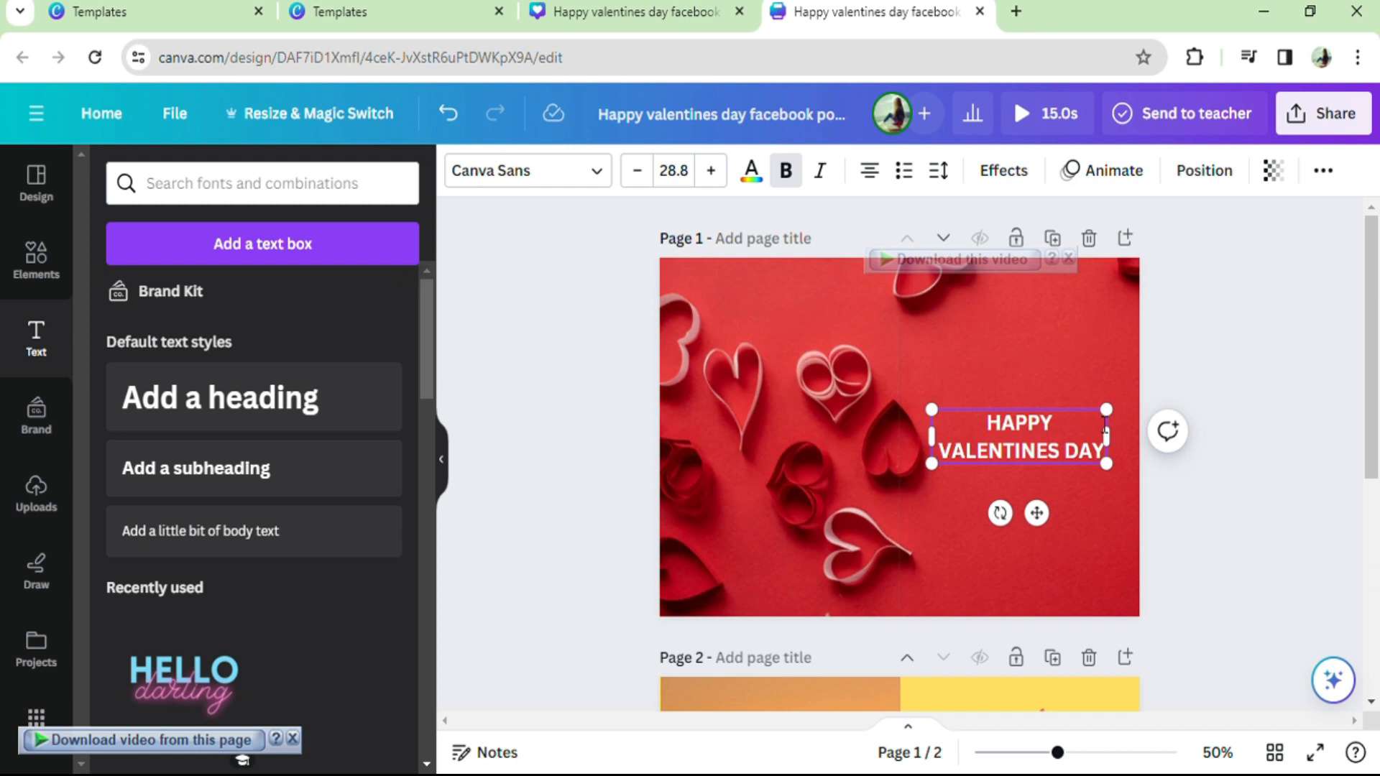
Step: Review both pages of the card and play the couple video on page 2
scroll(1184, 480, down, 5)
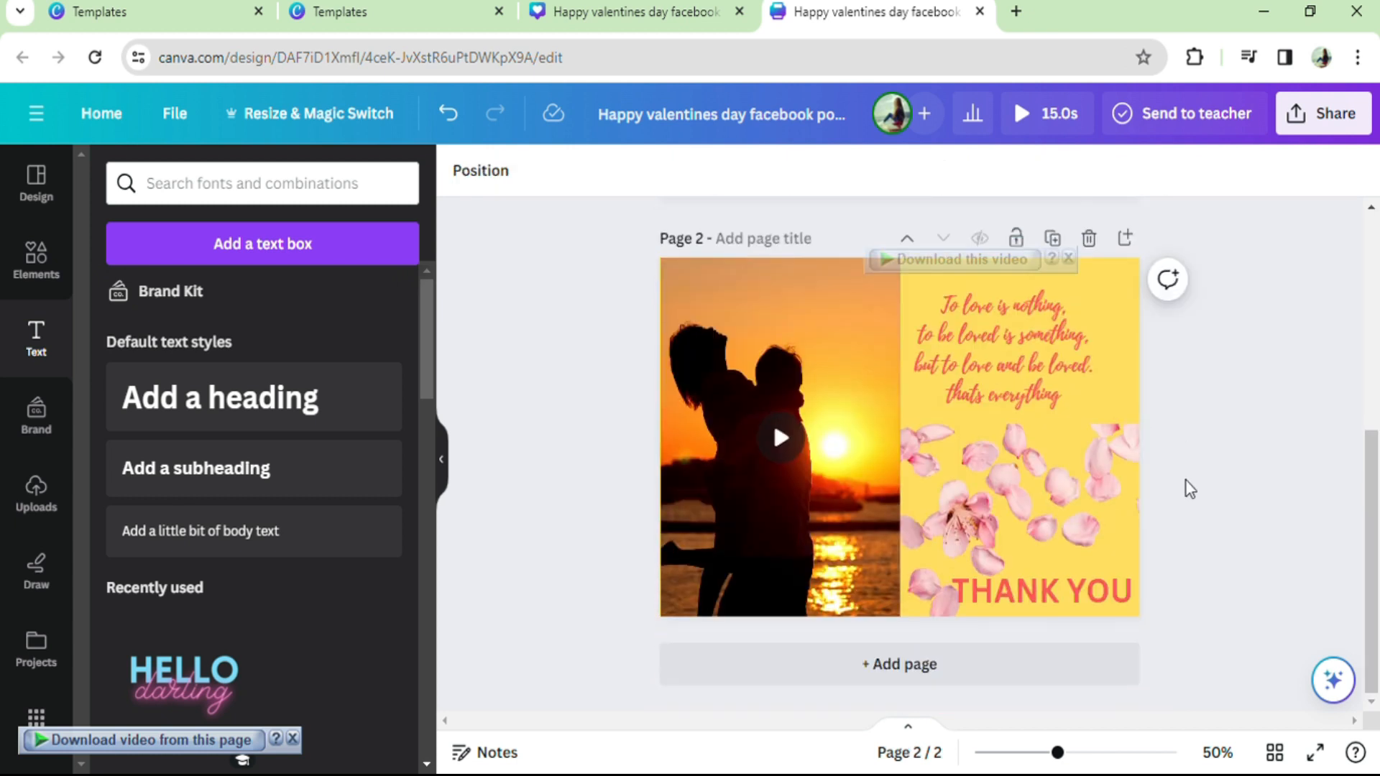
scroll(1185, 480, up, 2)
scroll(1184, 480, up, 3)
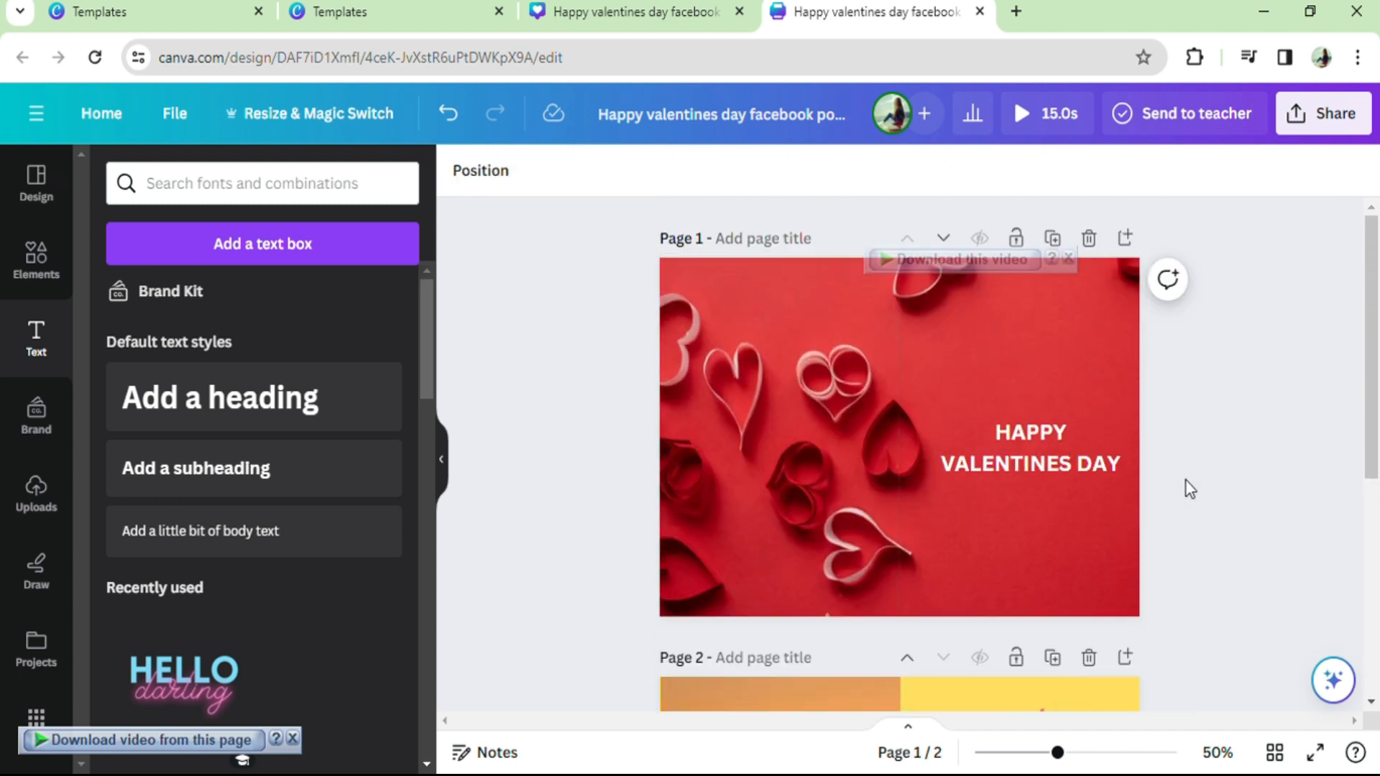
scroll(1184, 480, down, 6)
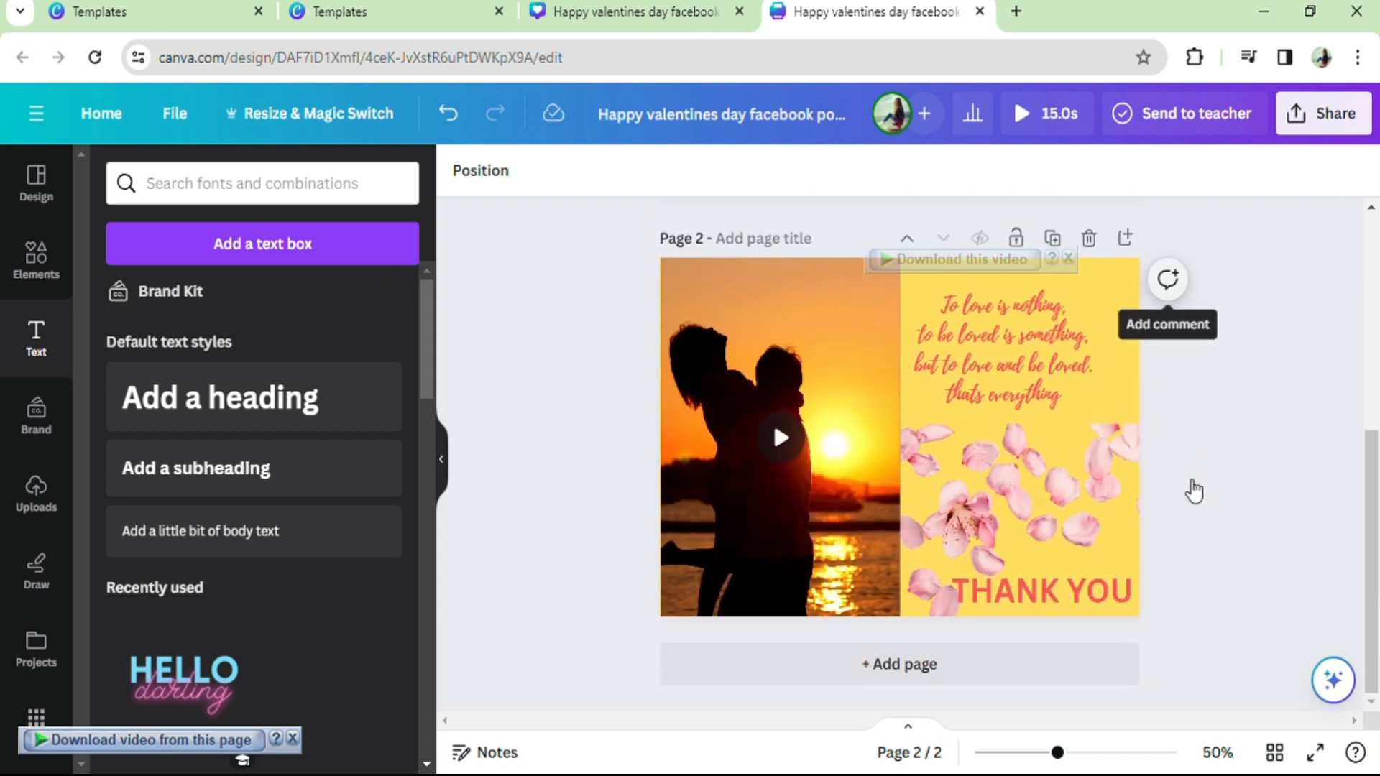
click(782, 435)
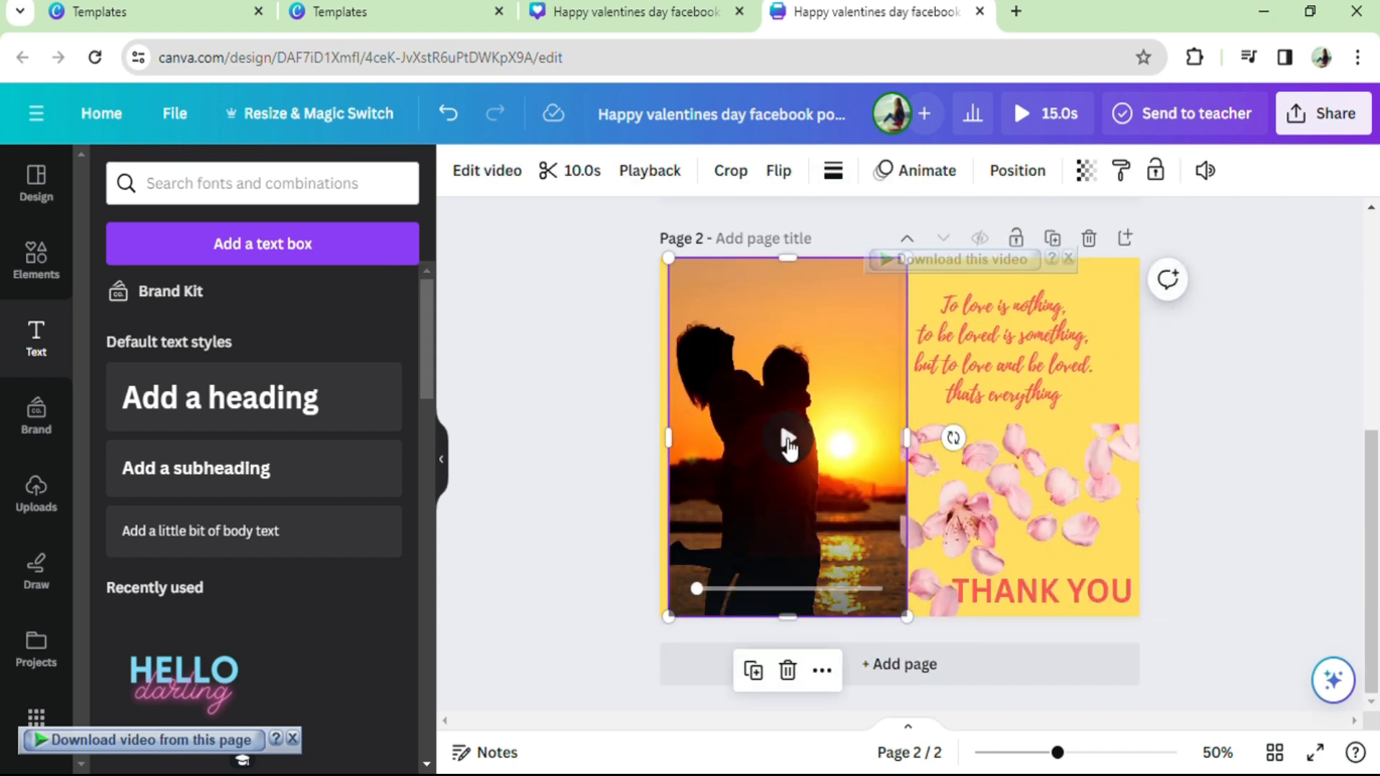
click(787, 442)
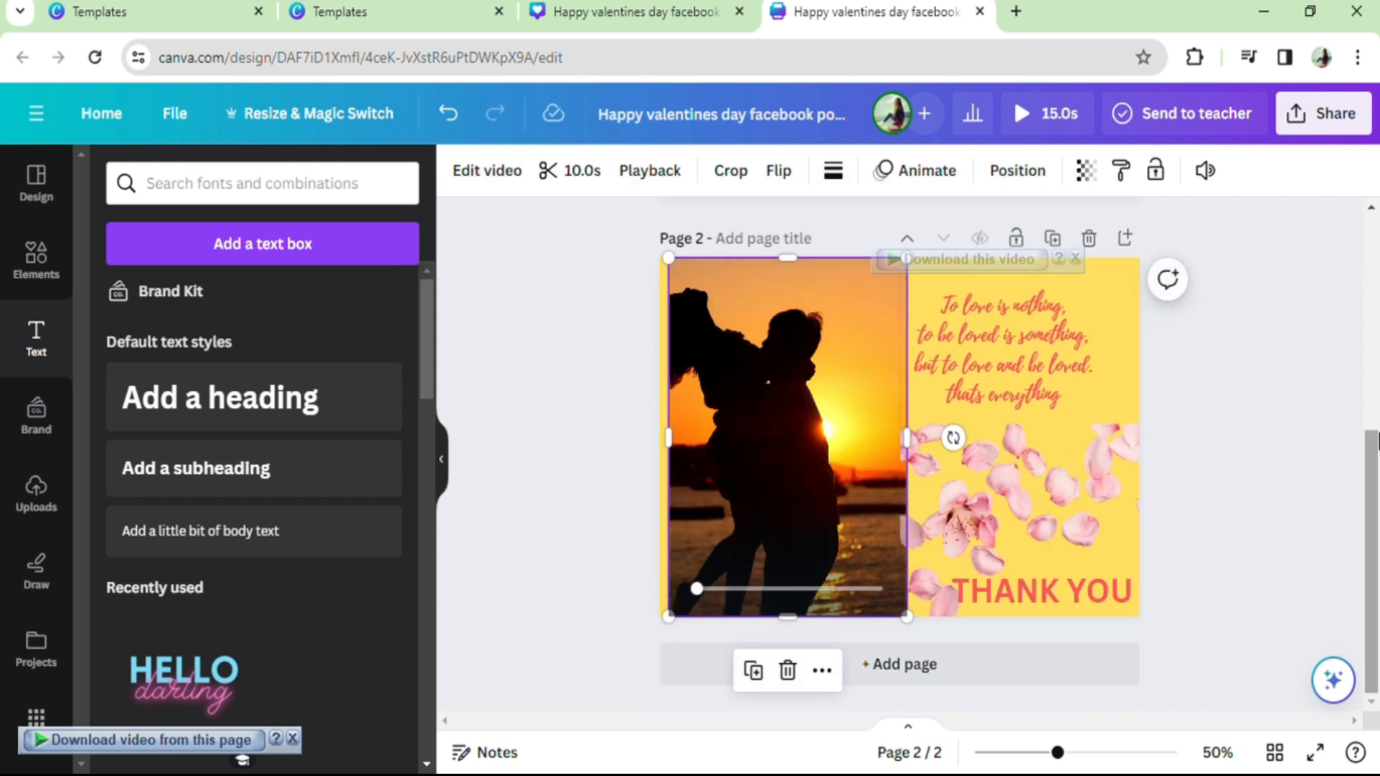
click(1233, 448)
Step: Download both pages of the card as an MP4 video, keeping the download settings saved
scroll(1231, 450, up, 5)
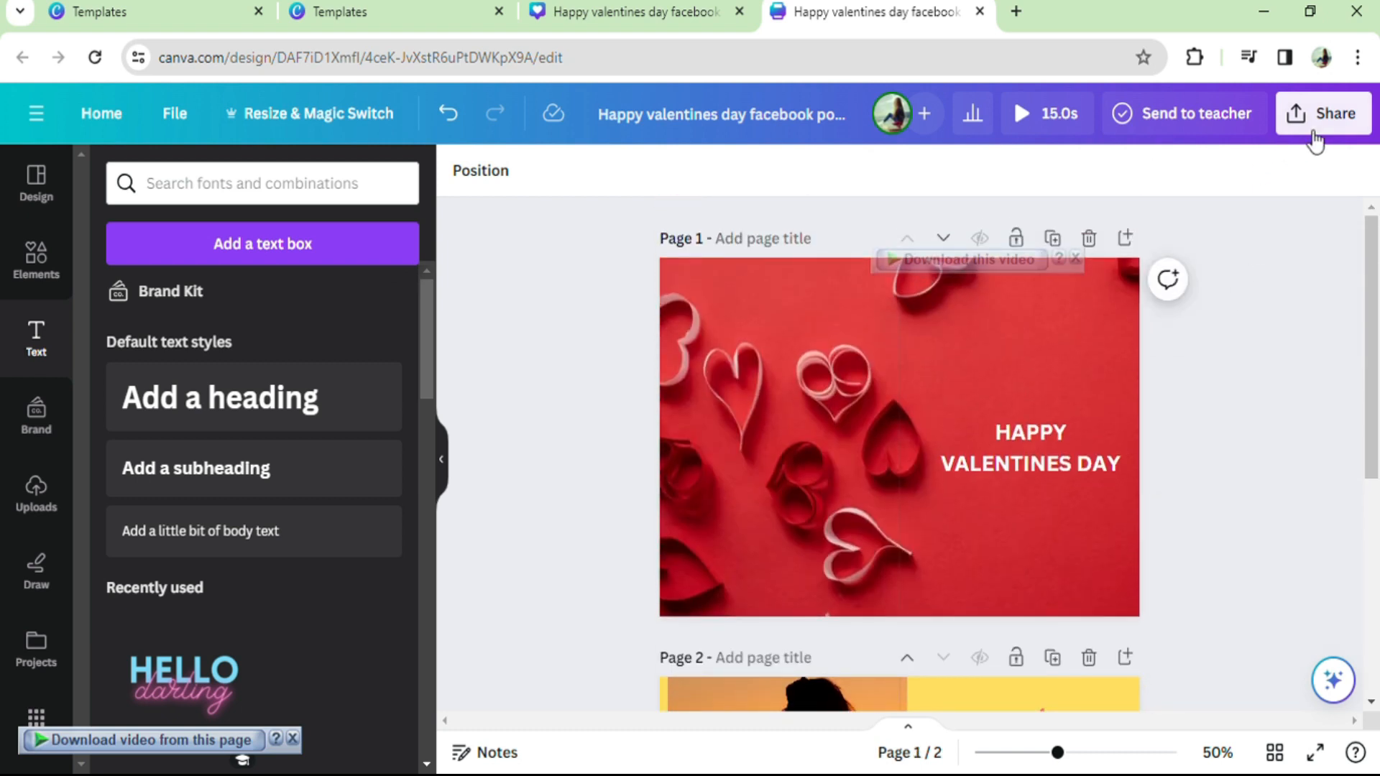
click(1315, 136)
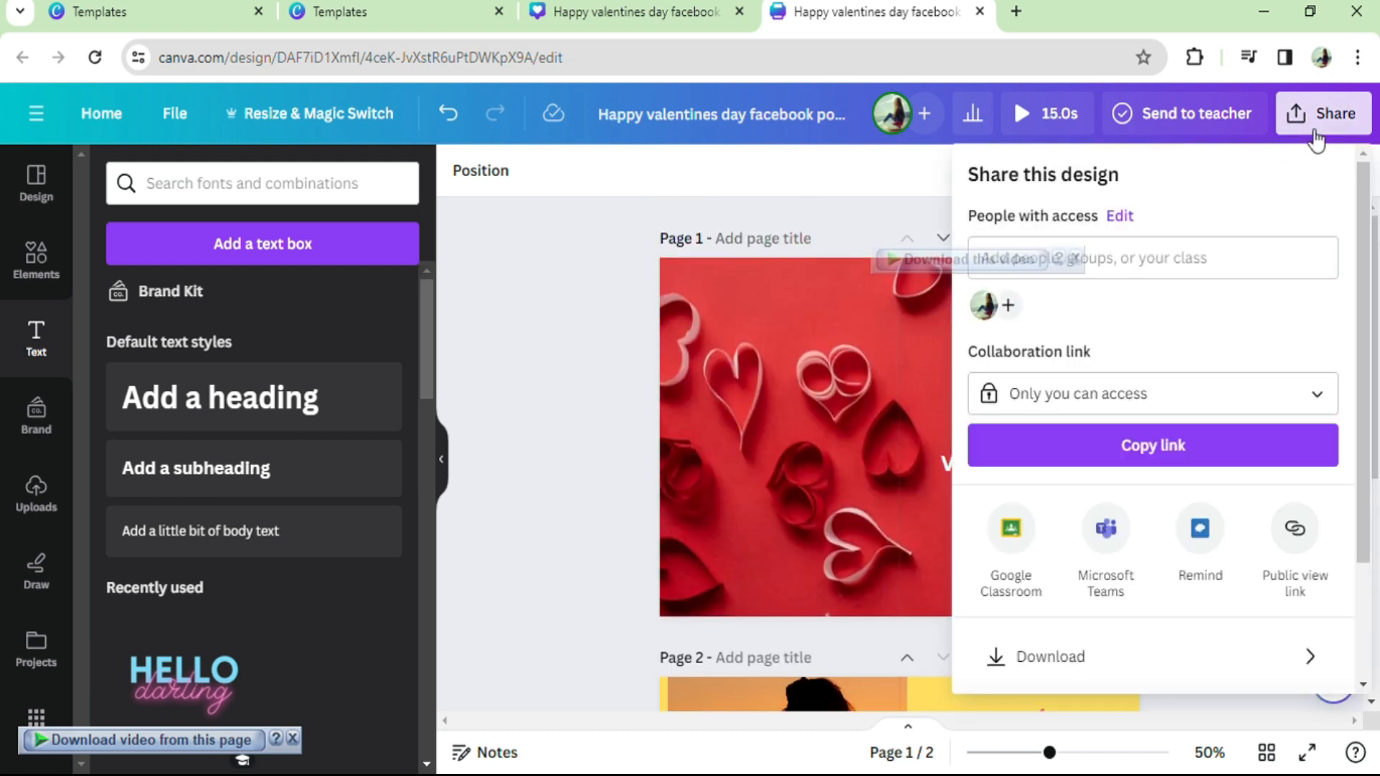
click(995, 656)
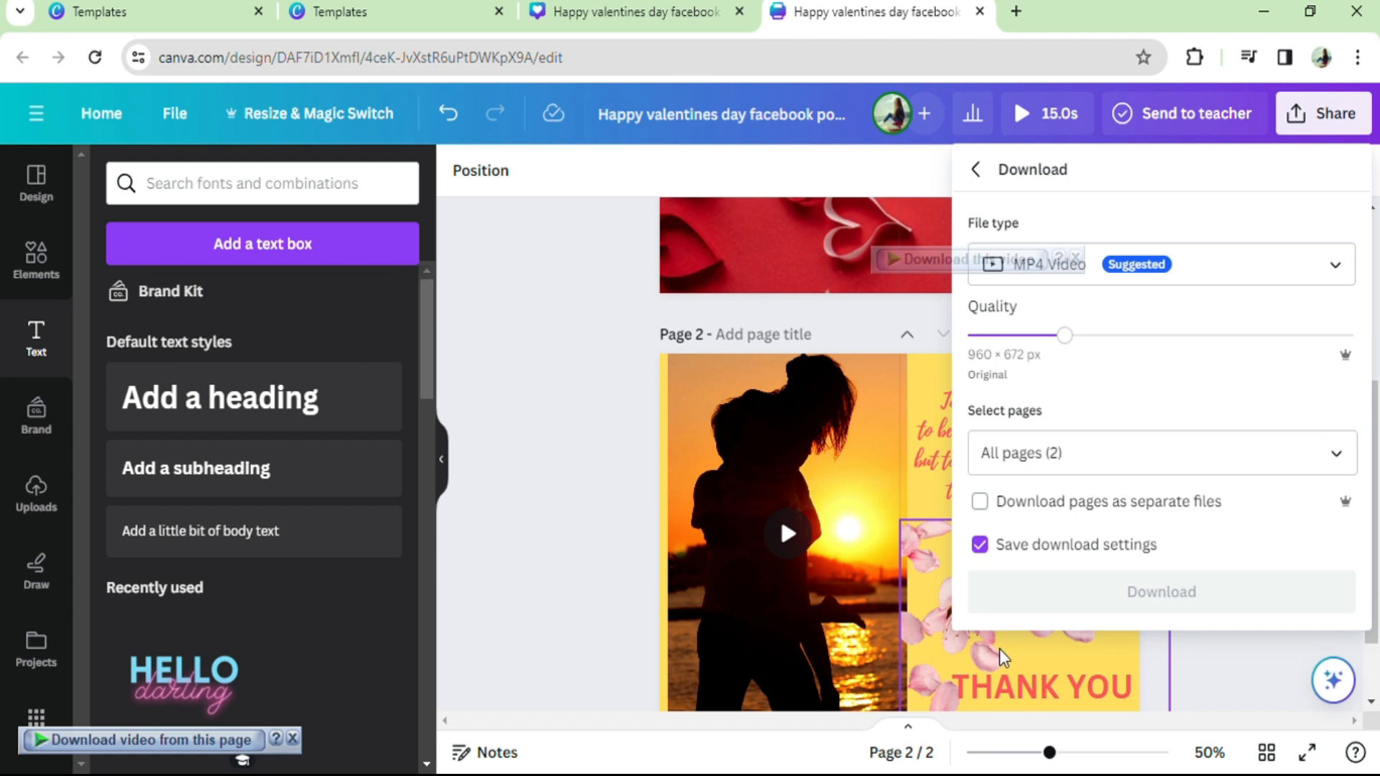
click(1081, 592)
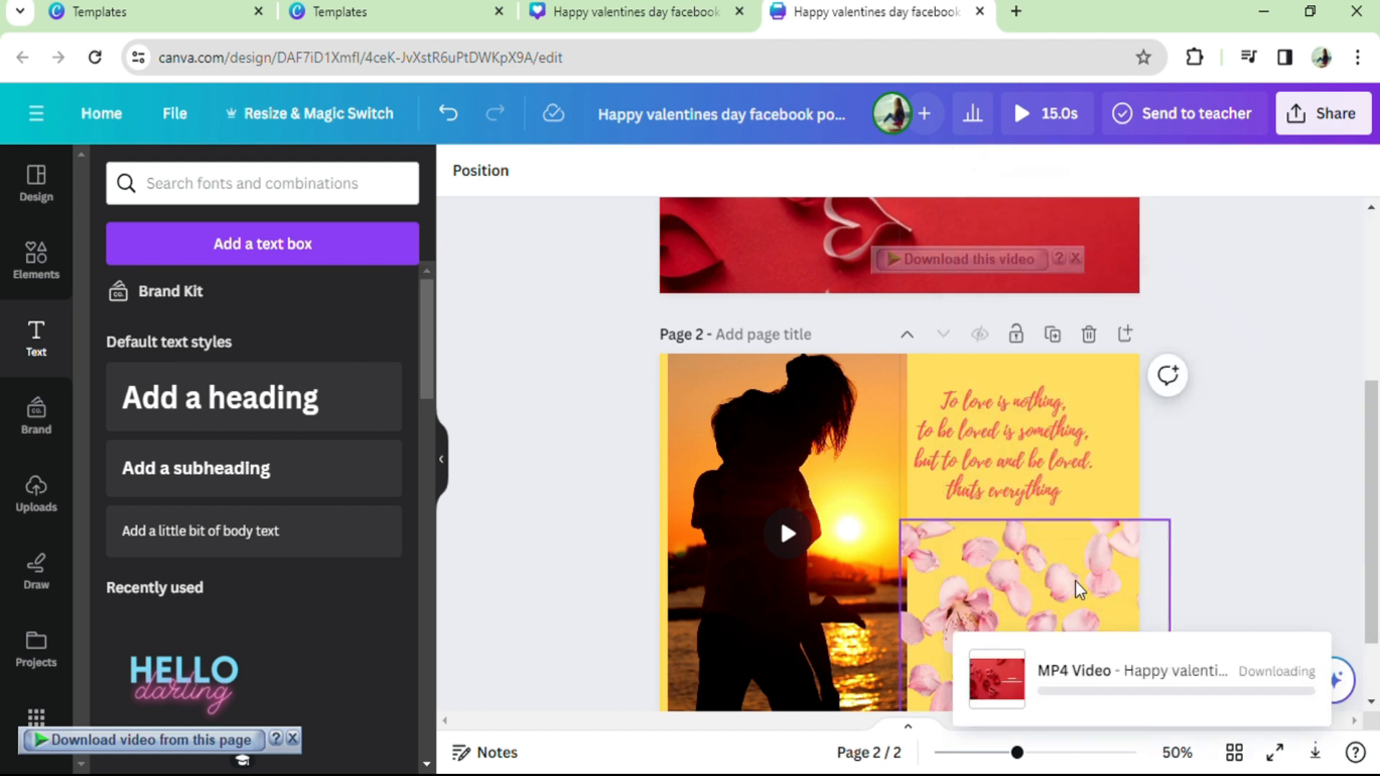